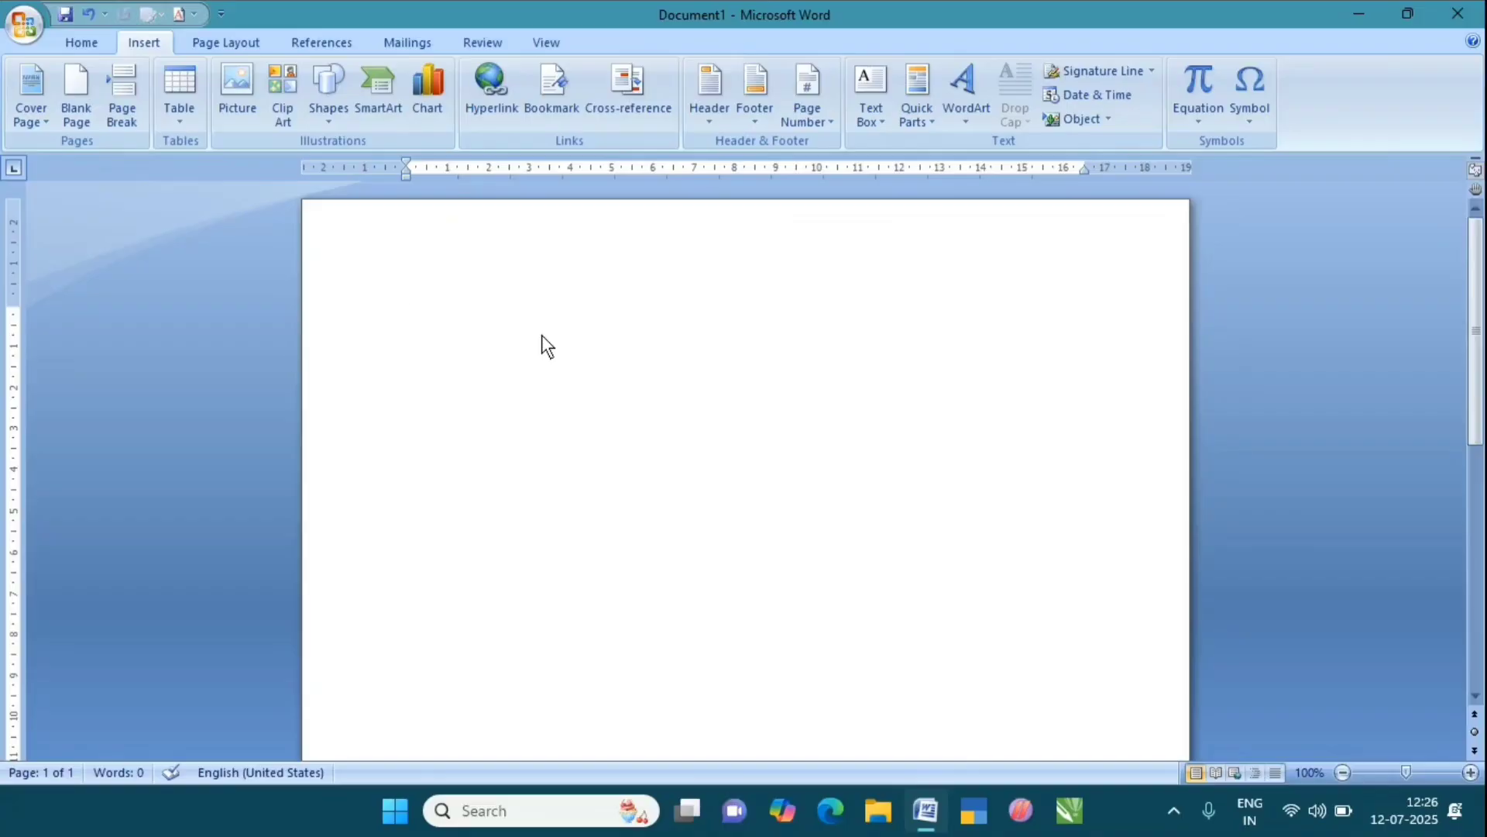
- Insert a hyperlink to the existing file 2 Global.docx in the blank document
{"action": "left_click", "coordinate": [488, 114]}
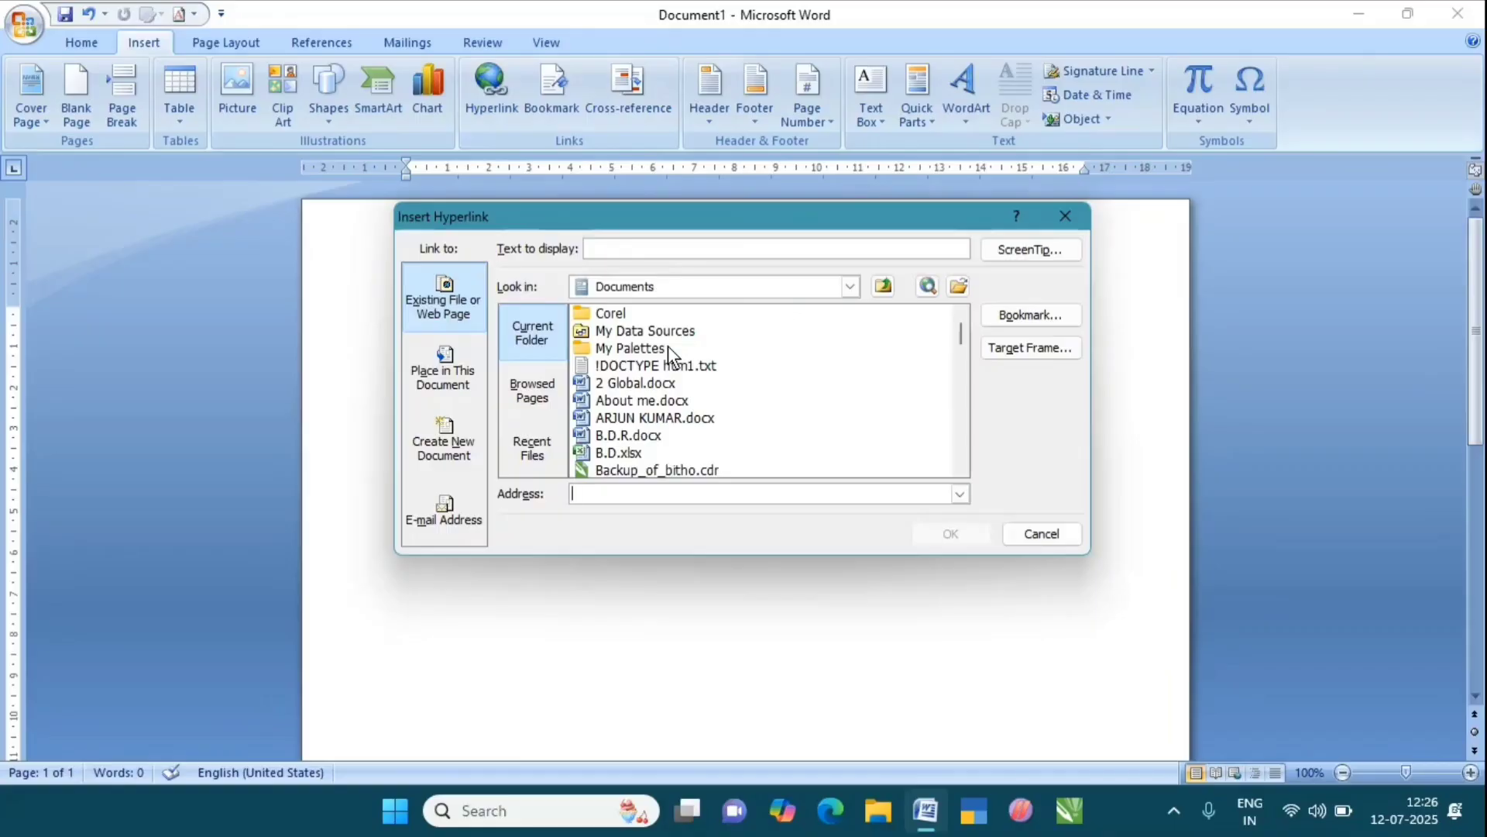
{"action": "left_click", "coordinate": [660, 383]}
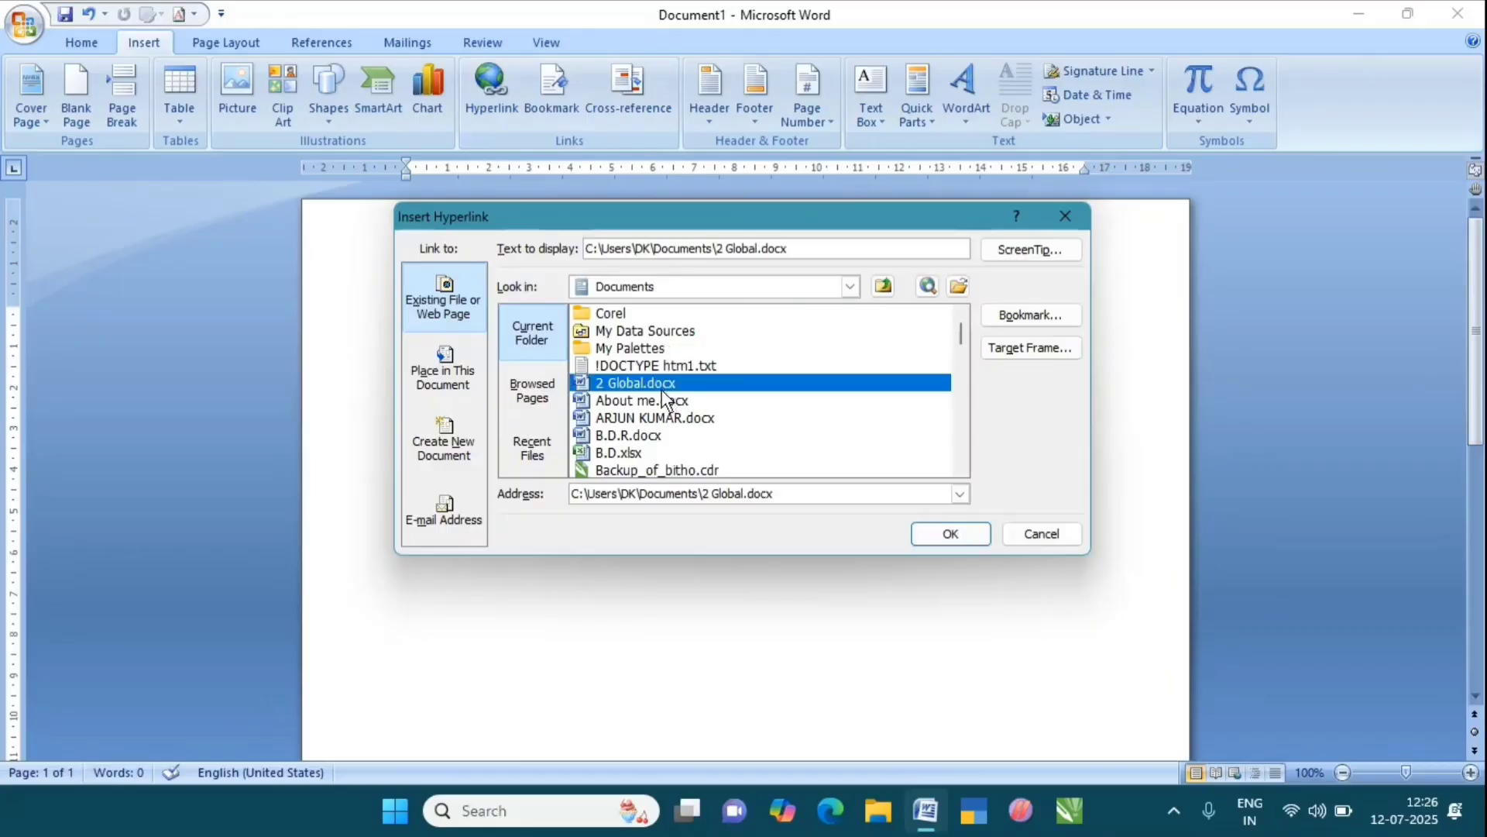
{"action": "left_click", "coordinate": [937, 533]}
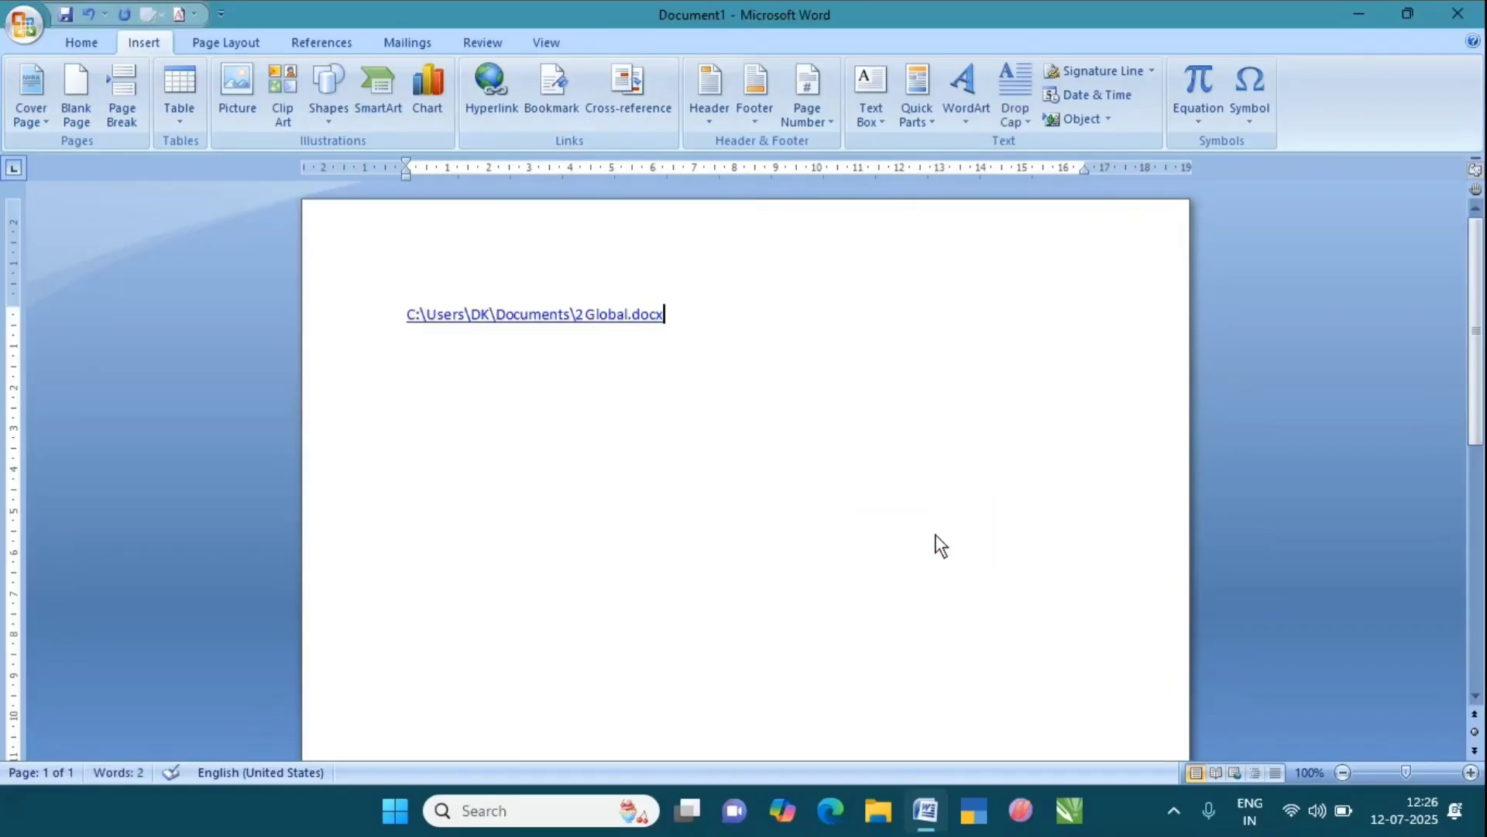
- Follow the 2 Global.docx link, accept the security notice, look through the opened document and return to Document1
{"action": "left_click", "coordinate": [598, 314], "text": "ctrl"}
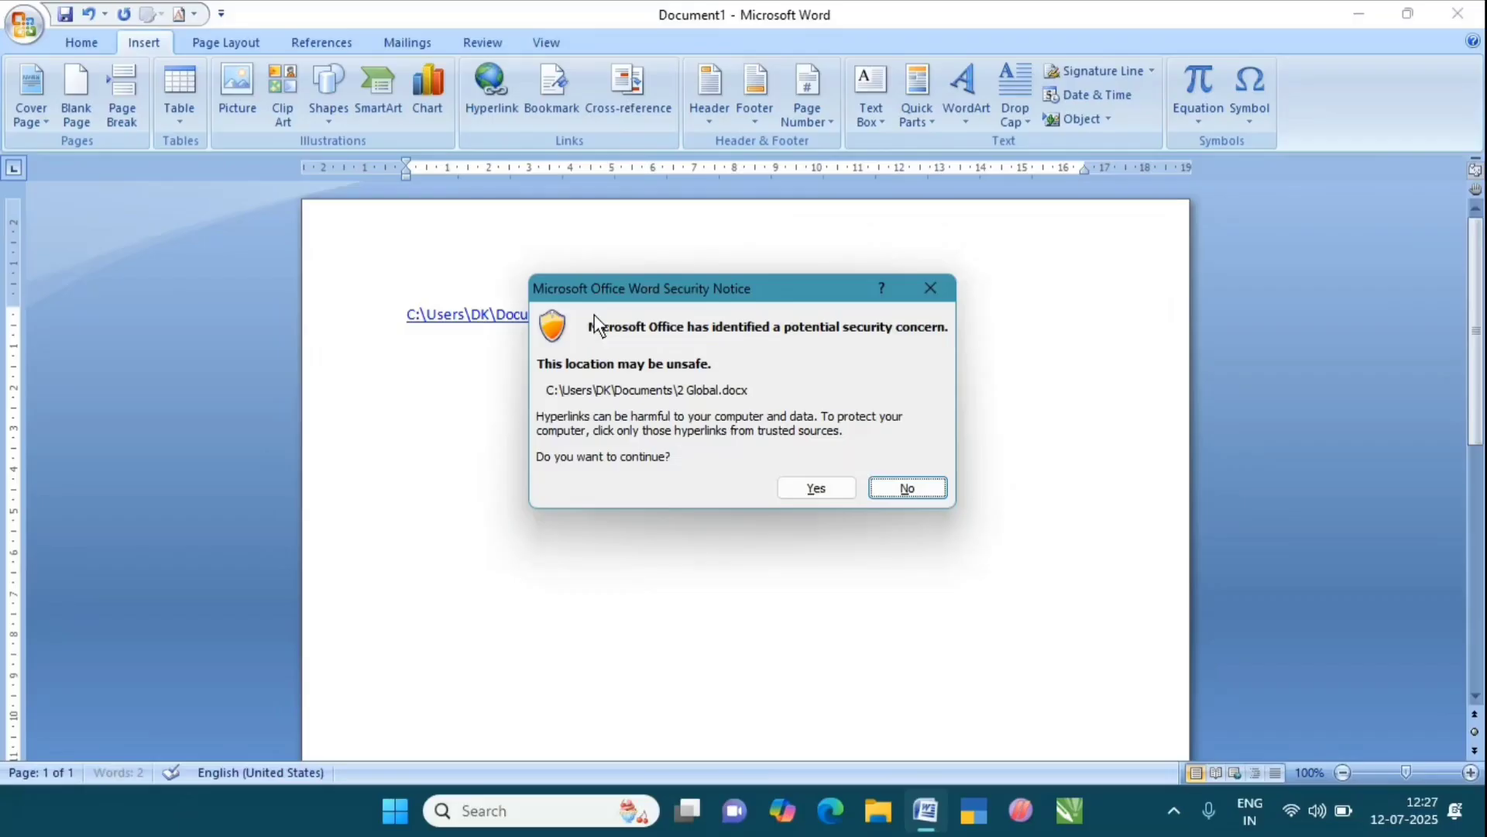
{"action": "left_click", "coordinate": [806, 488]}
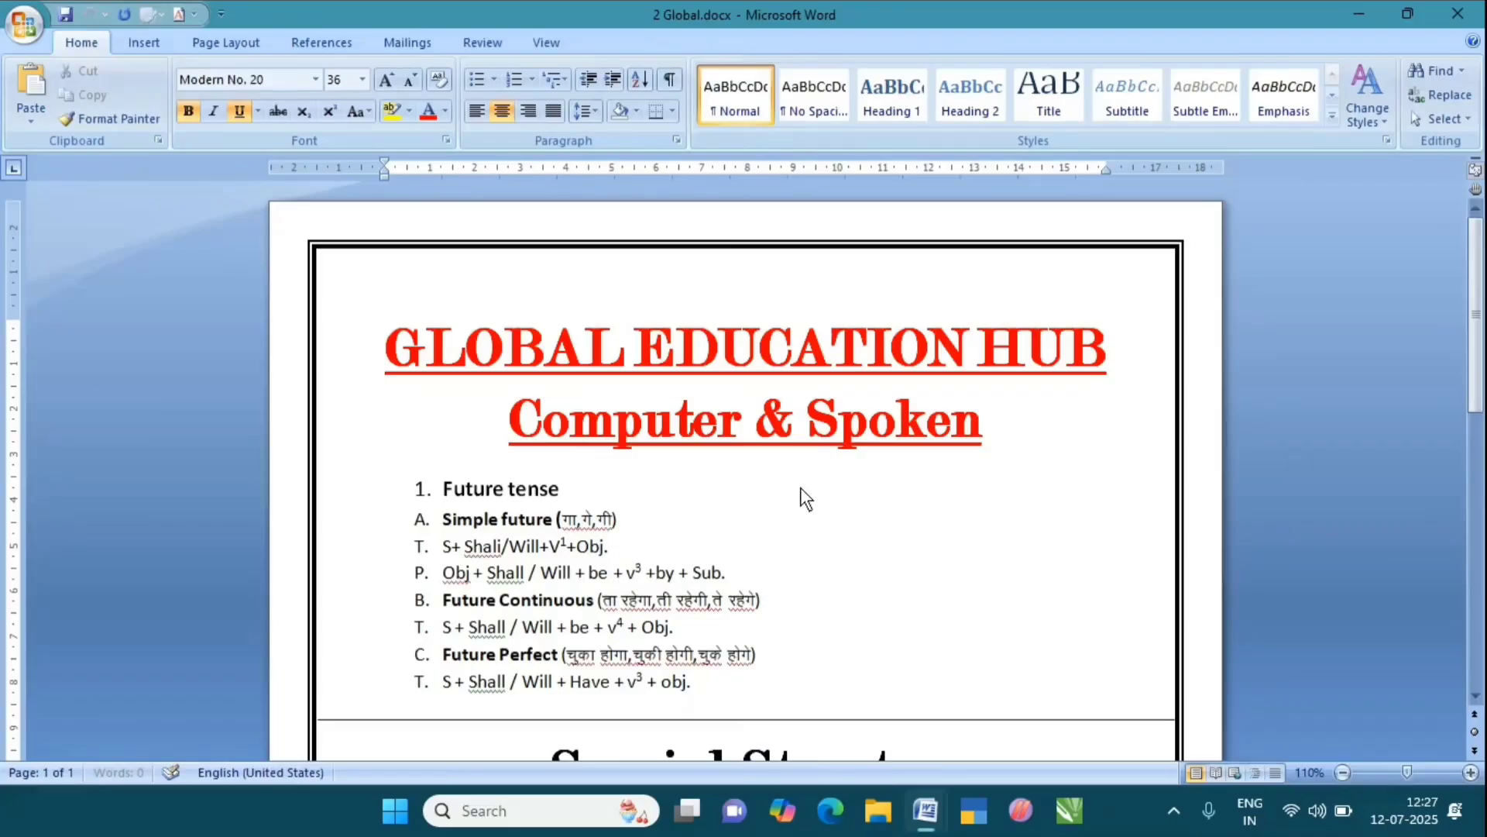
{"action": "scroll", "coordinate": [801, 487], "scroll_direction": "down", "scroll_amount": 10}
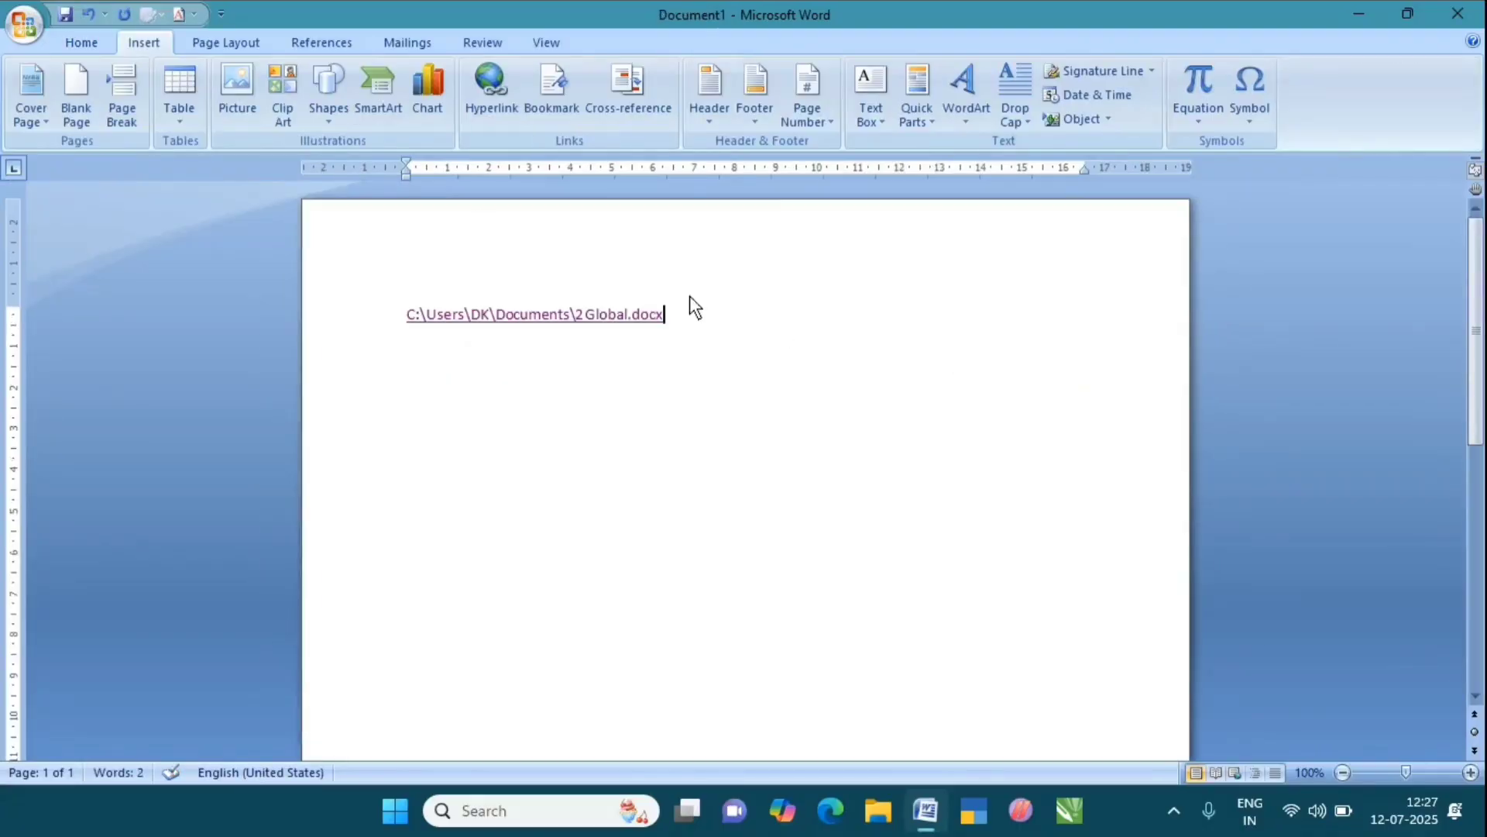
- Insert a second hyperlink, to the existing file tense.docx, directly after the first link
{"action": "left_click", "coordinate": [487, 100]}
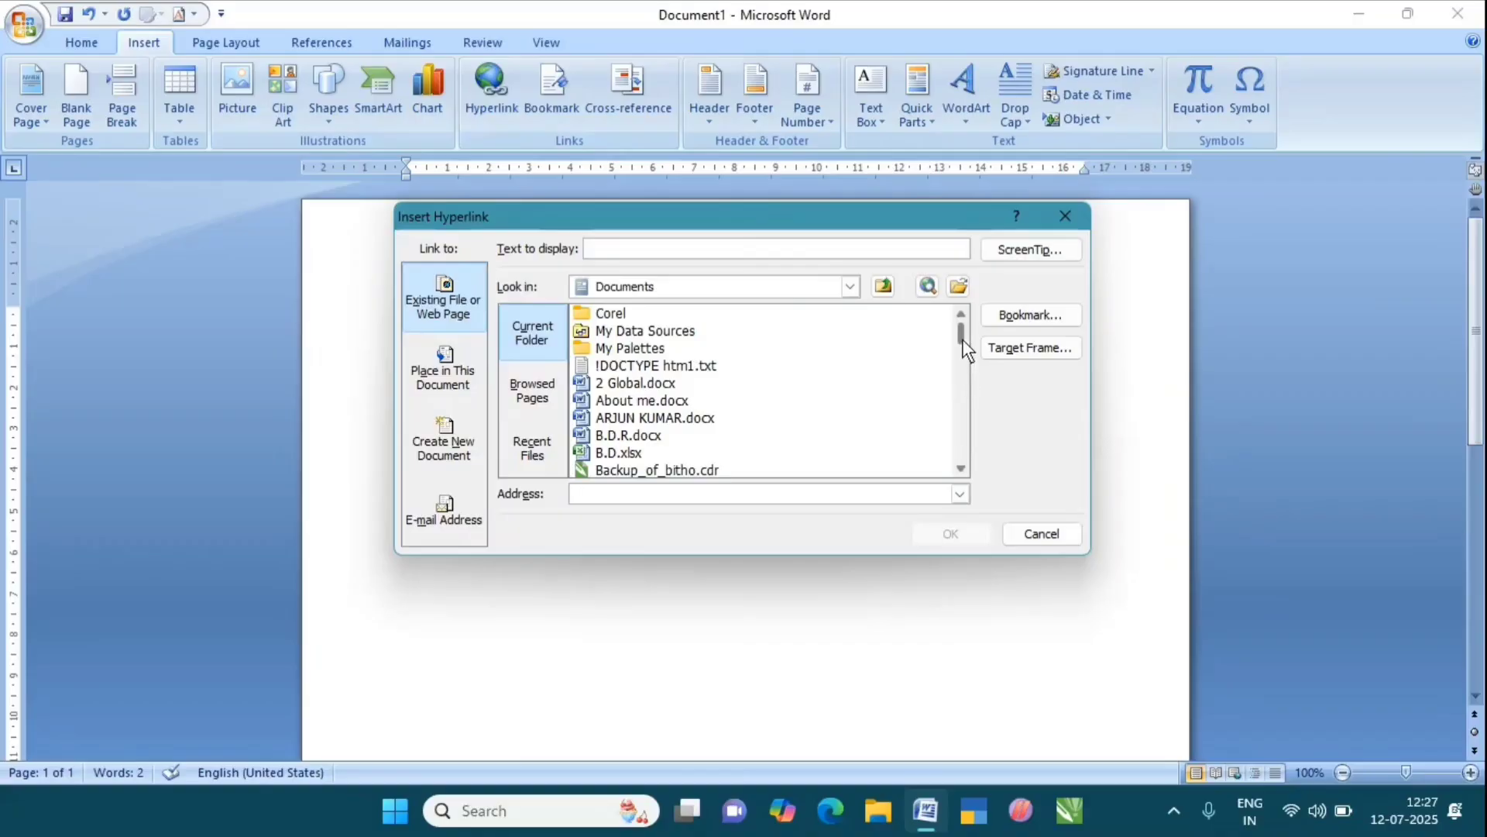
{"action": "left_click_drag", "start_coordinate": [963, 338], "coordinate": [956, 464]}
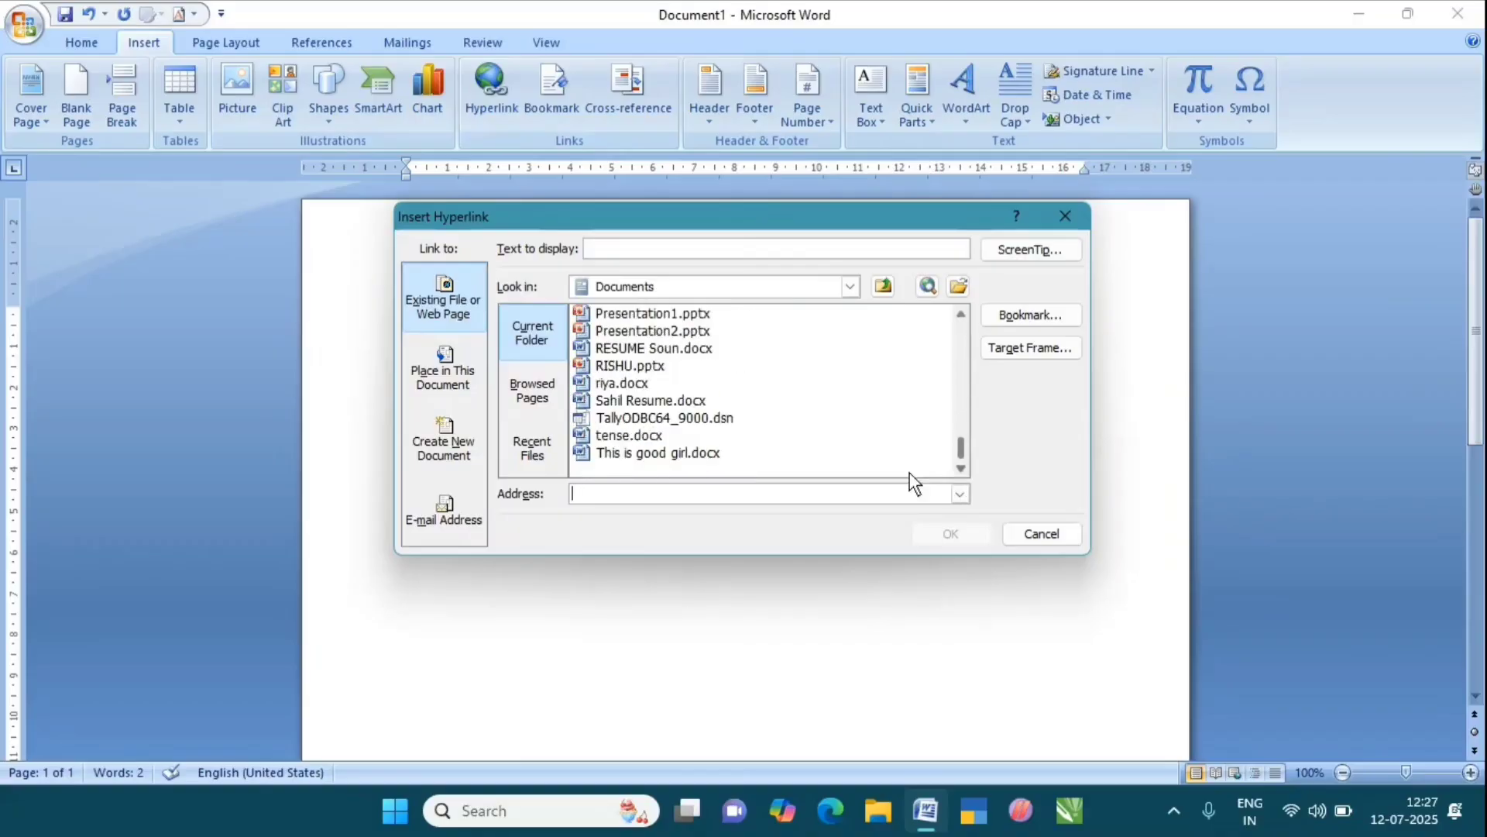
{"action": "left_click", "coordinate": [629, 436]}
{"action": "left_click", "coordinate": [938, 533]}
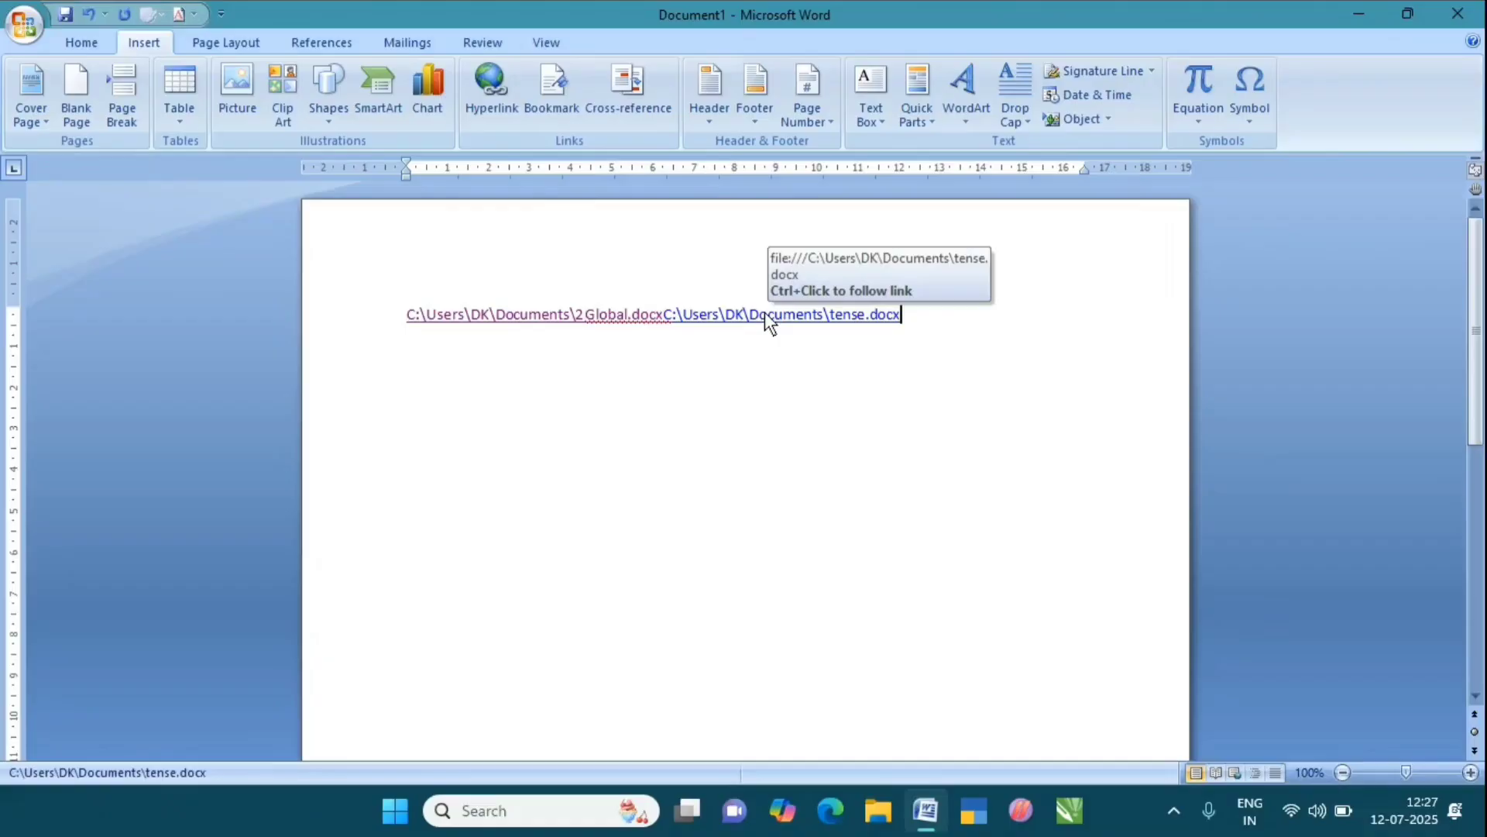
- Follow the tense.docx link past the security notice, look through the opened document and close it
{"action": "left_click", "coordinate": [765, 313], "text": "ctrl"}
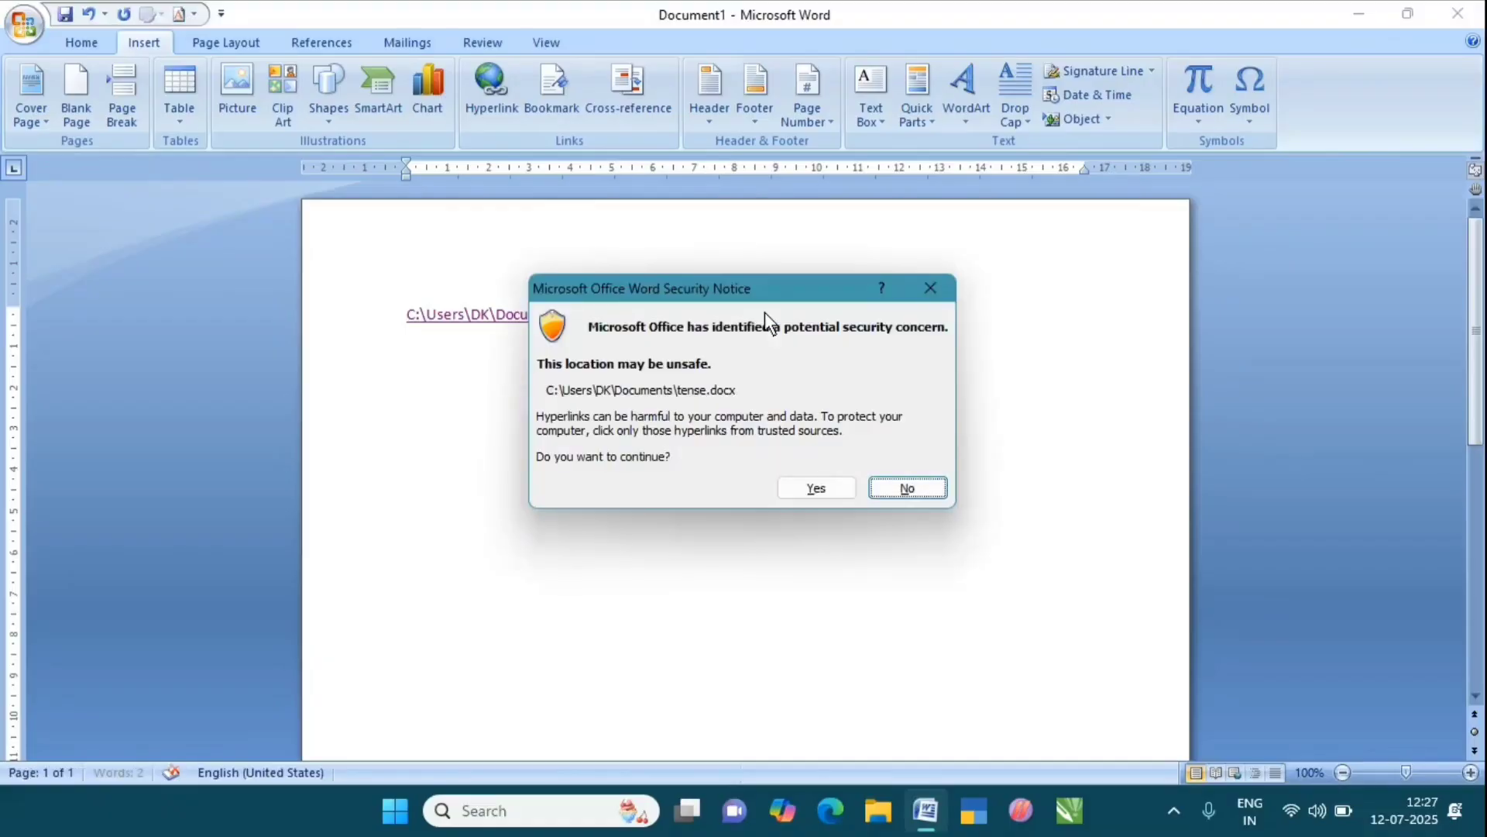
{"action": "left_click", "coordinate": [810, 491]}
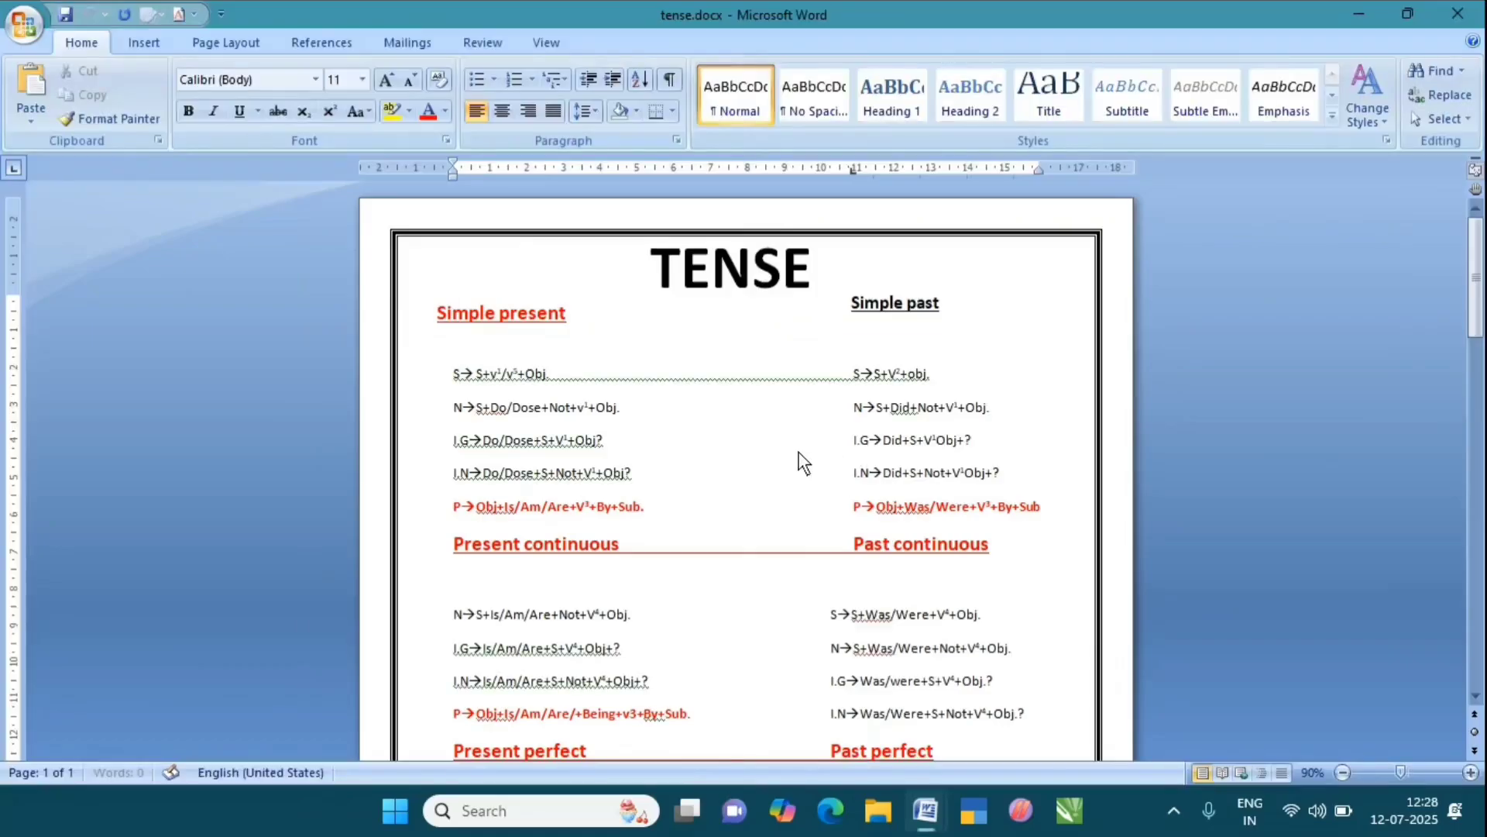
{"action": "scroll", "coordinate": [801, 463], "scroll_direction": "down", "scroll_amount": 10}
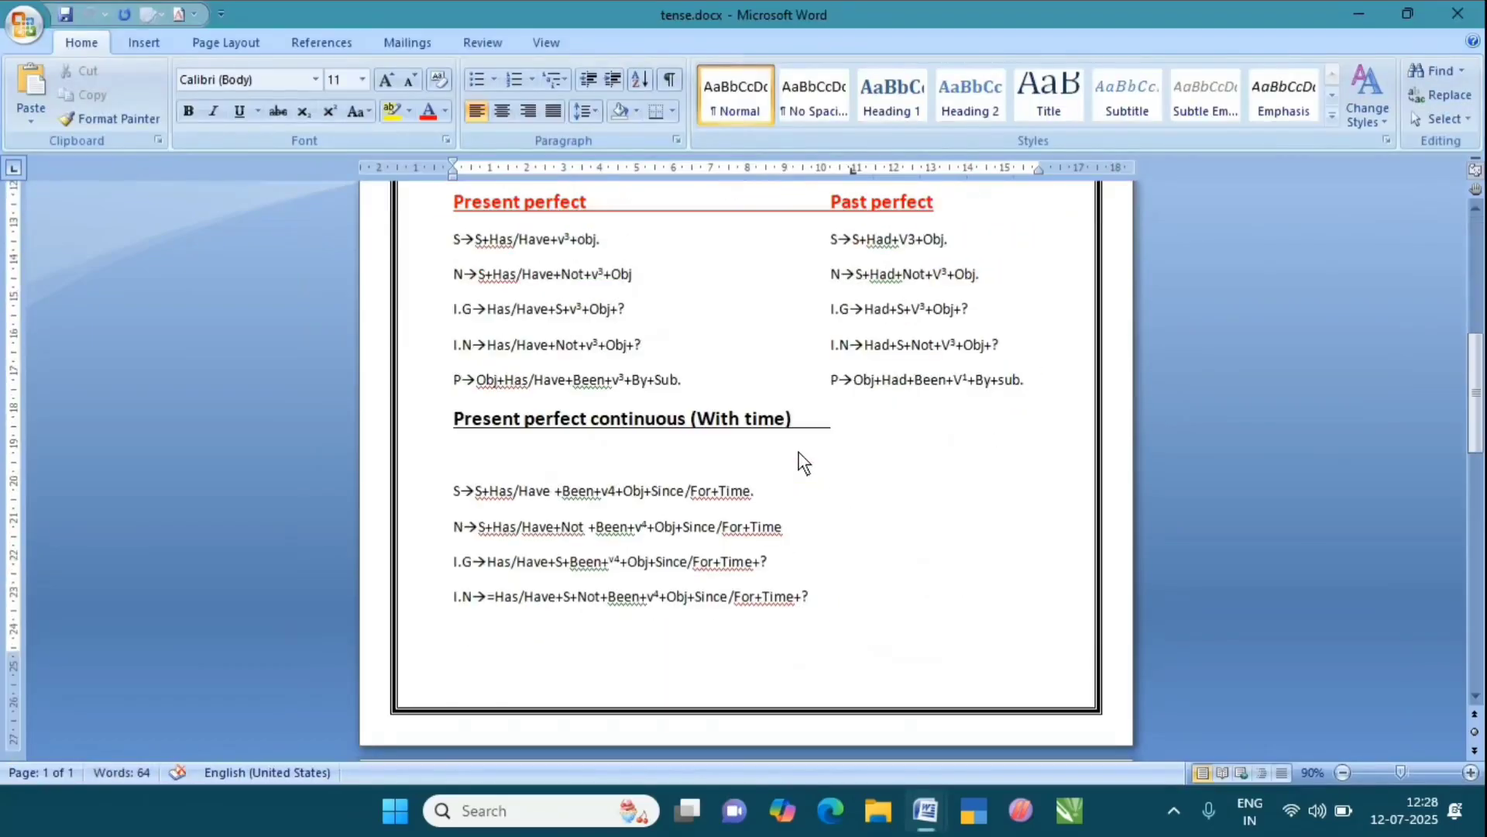
{"action": "scroll", "coordinate": [802, 463], "scroll_direction": "up", "scroll_amount": 10}
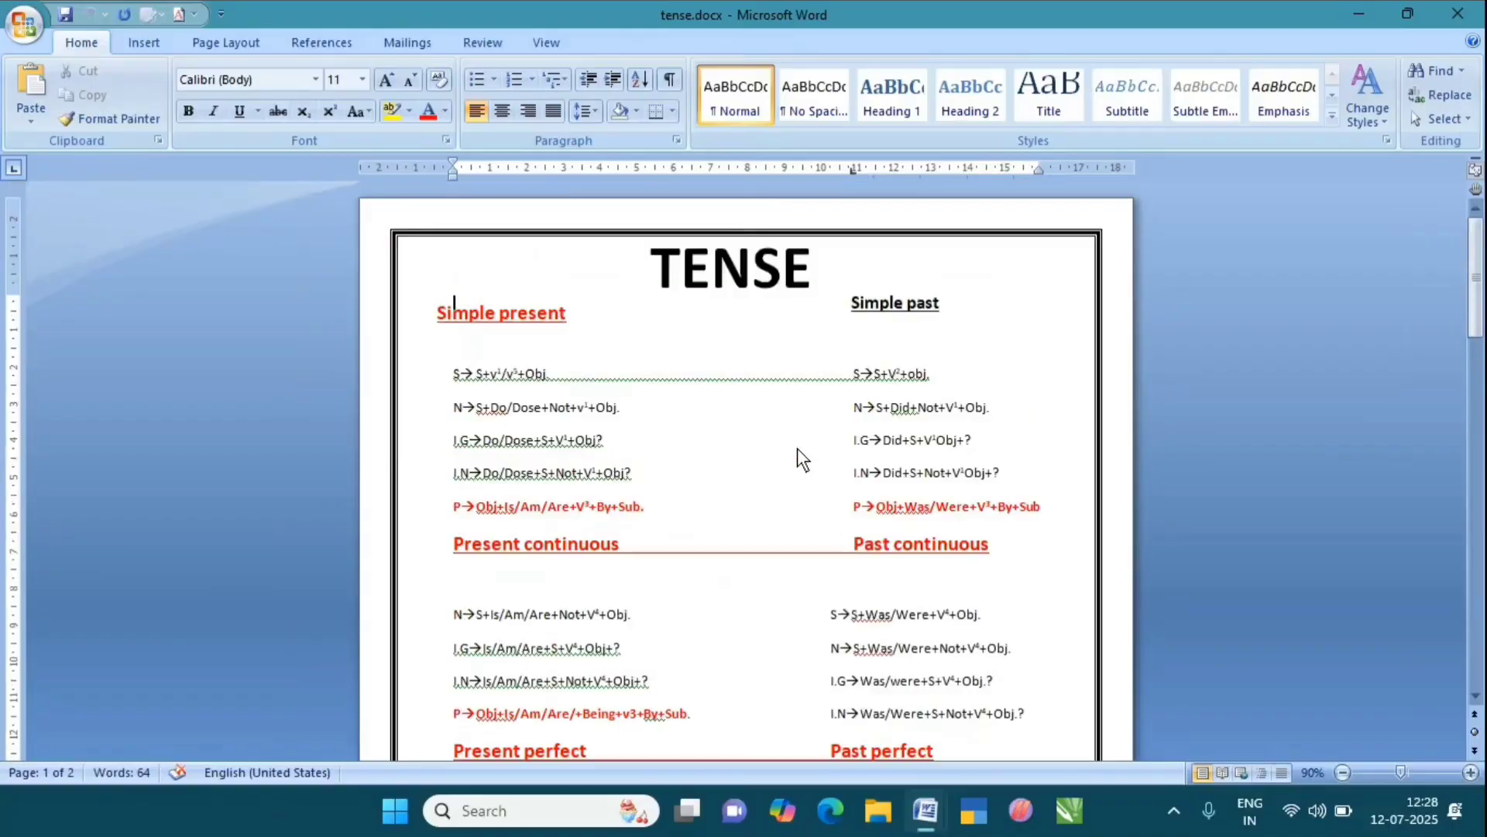
{"action": "left_click", "coordinate": [1457, 14]}
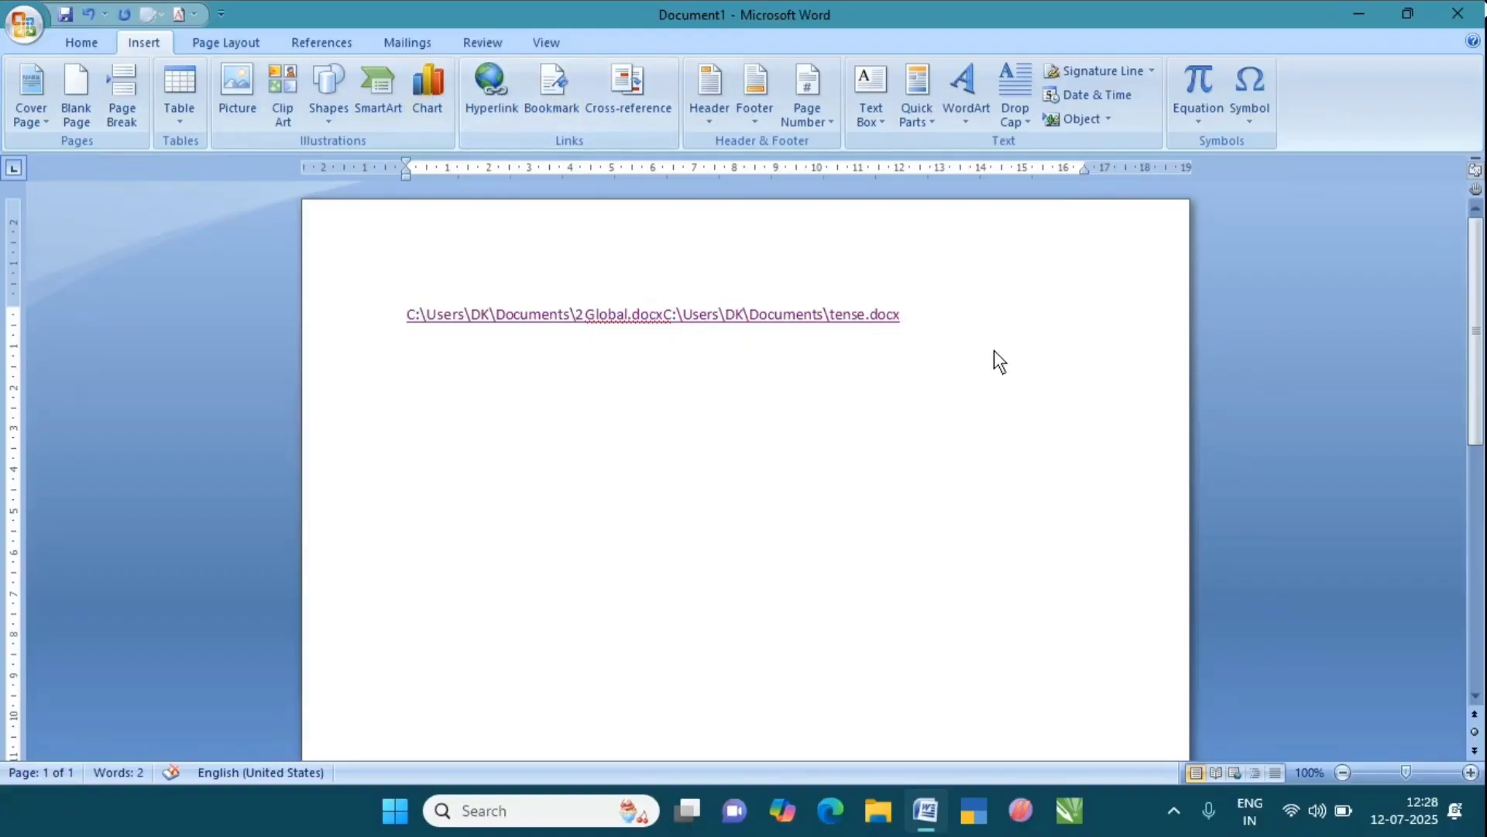
- Delete both file hyperlinks from Document1
{"action": "left_click_drag", "start_coordinate": [936, 325], "coordinate": [416, 324]}
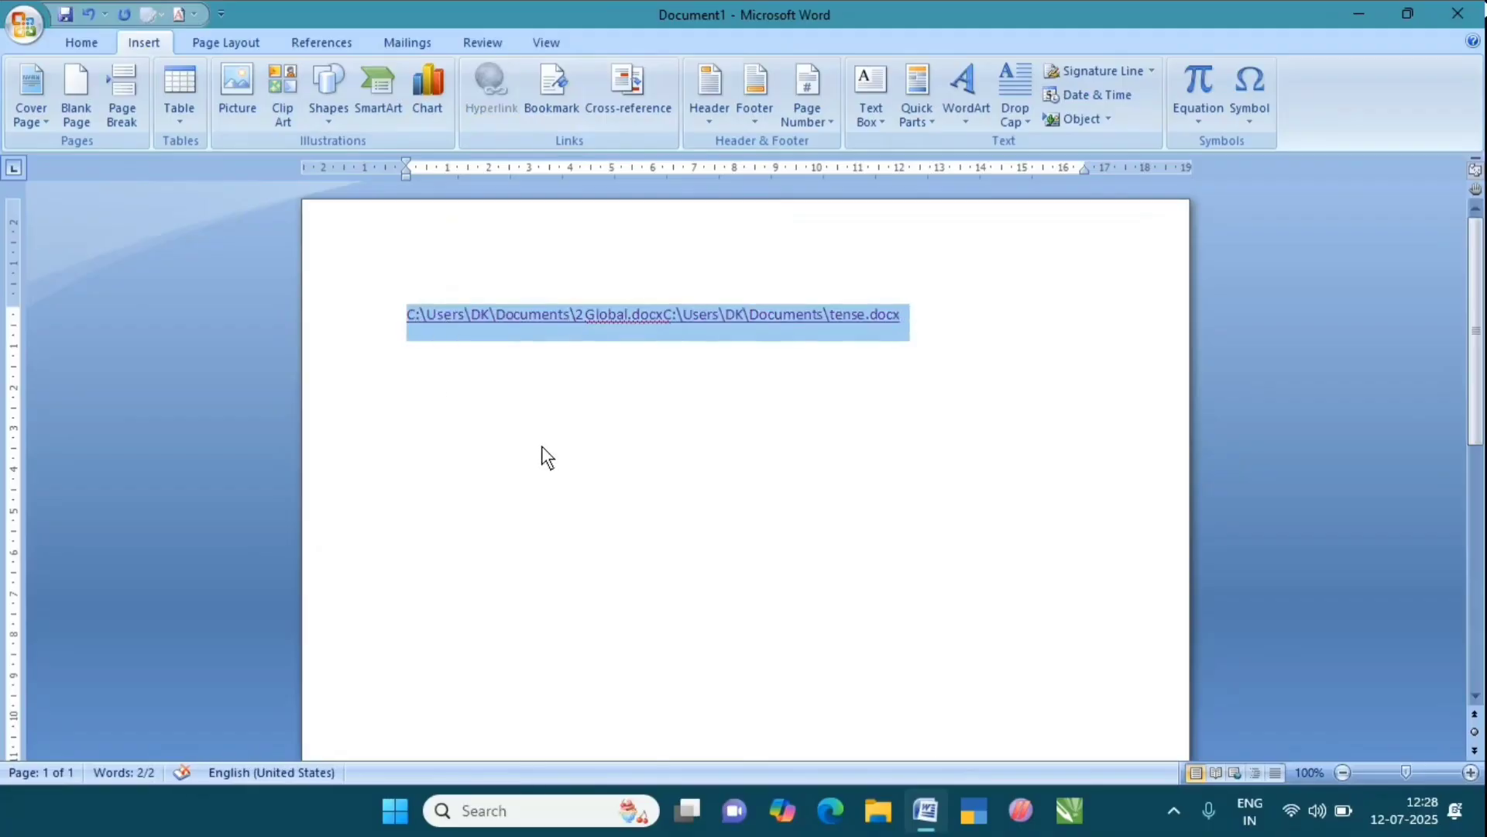
{"action": "key", "text": "Delete"}
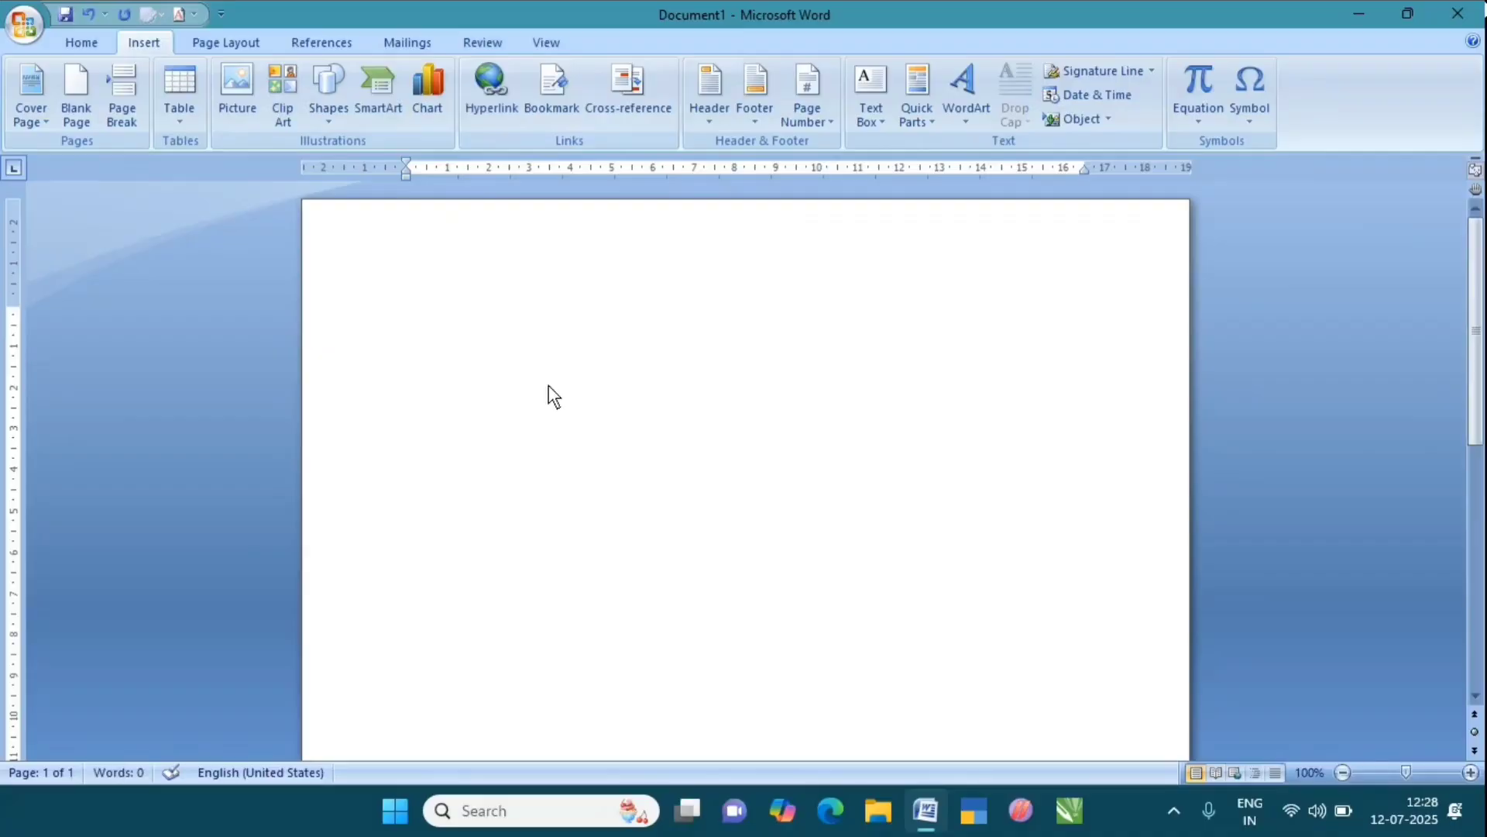
- Open the recent document Ms.docx and look through its pages
{"action": "left_click", "coordinate": [17, 29]}
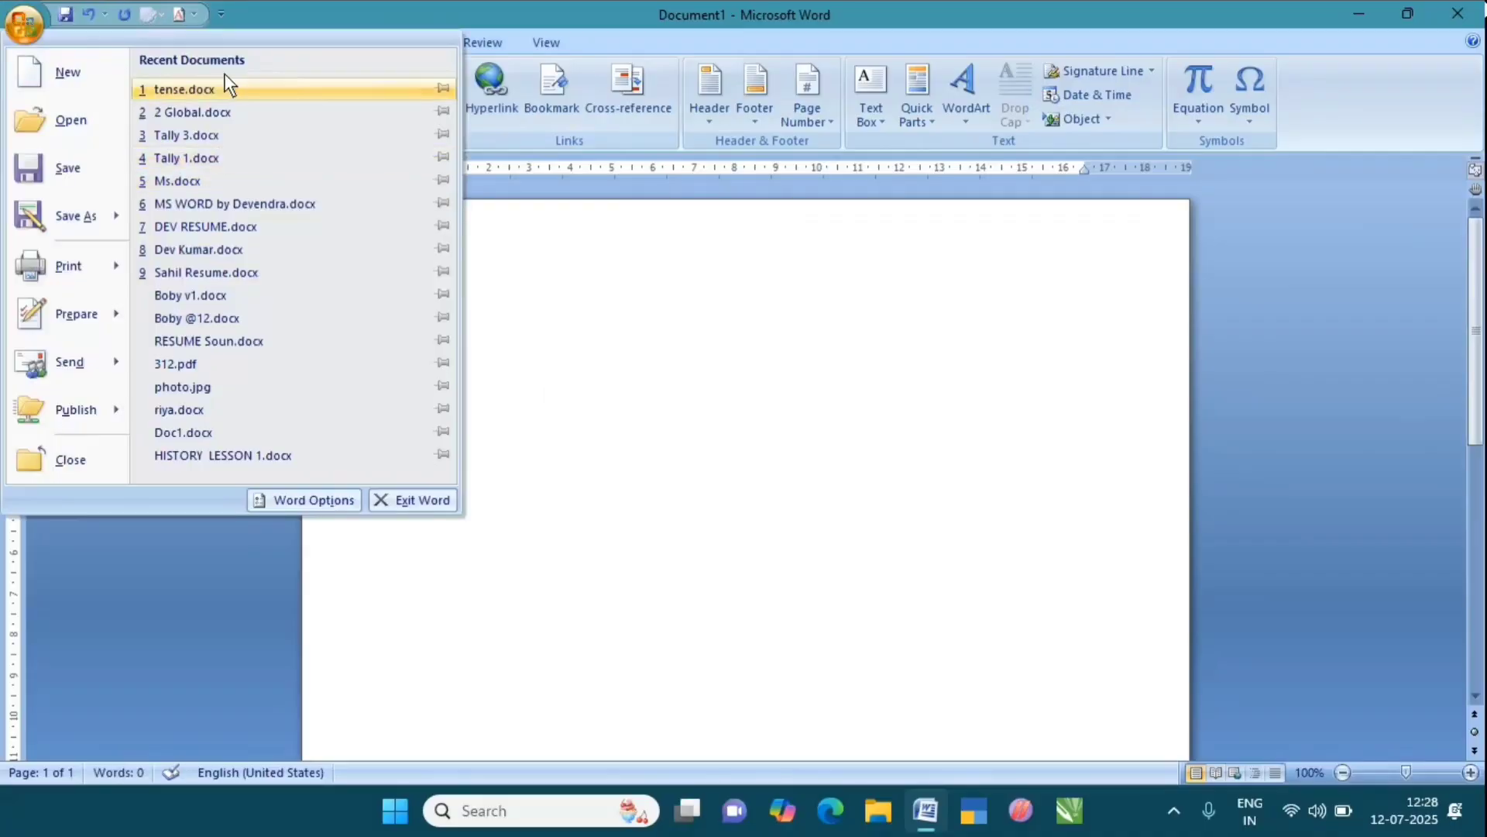
{"action": "left_click", "coordinate": [203, 179]}
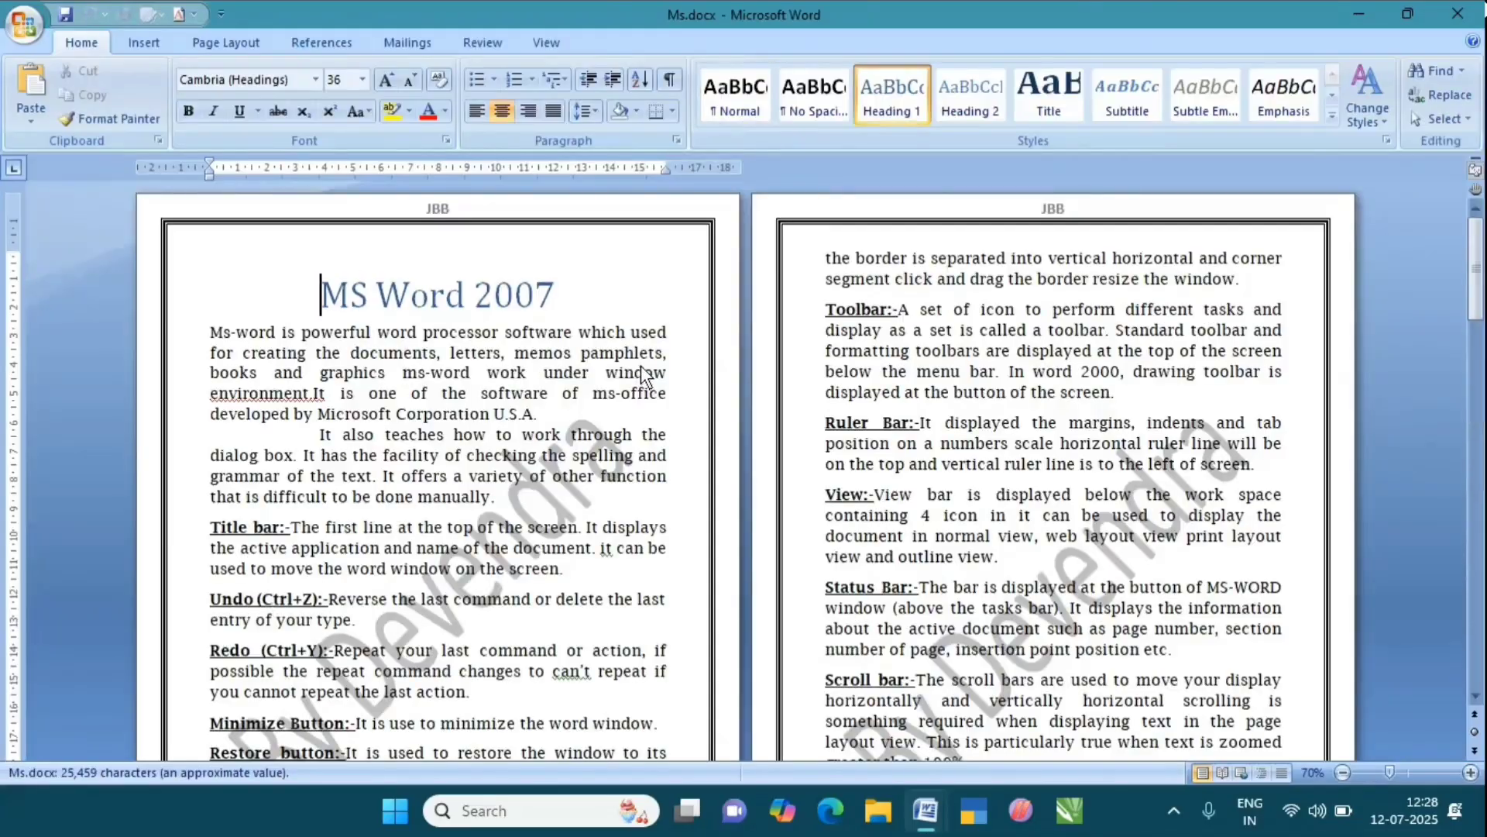
{"action": "scroll", "coordinate": [683, 364], "scroll_direction": "down", "scroll_amount": 5}
{"action": "scroll", "coordinate": [686, 356], "scroll_direction": "down", "scroll_amount": 20}
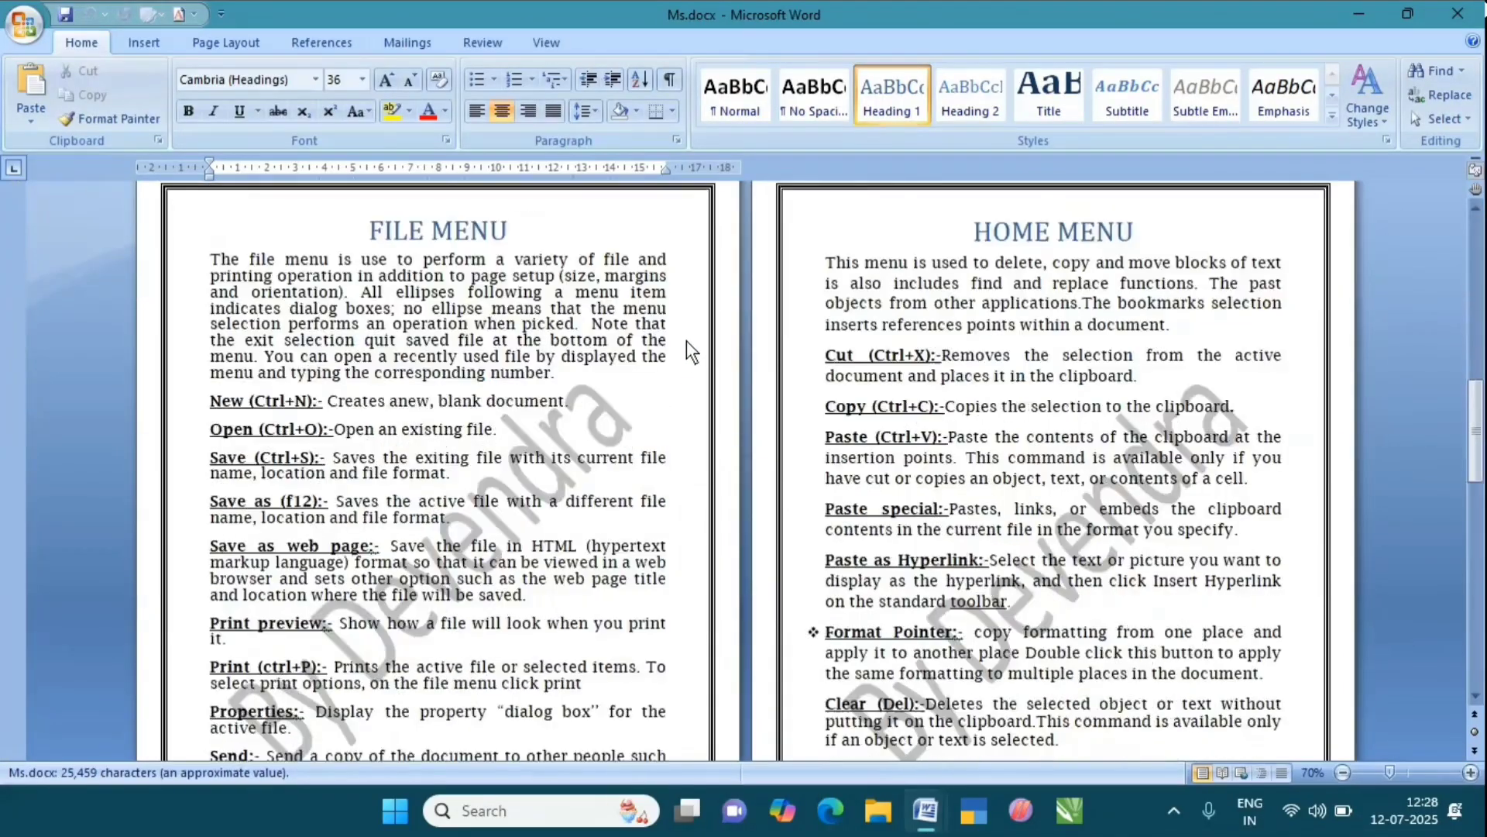
{"action": "scroll", "coordinate": [687, 338], "scroll_direction": "down", "scroll_amount": 12}
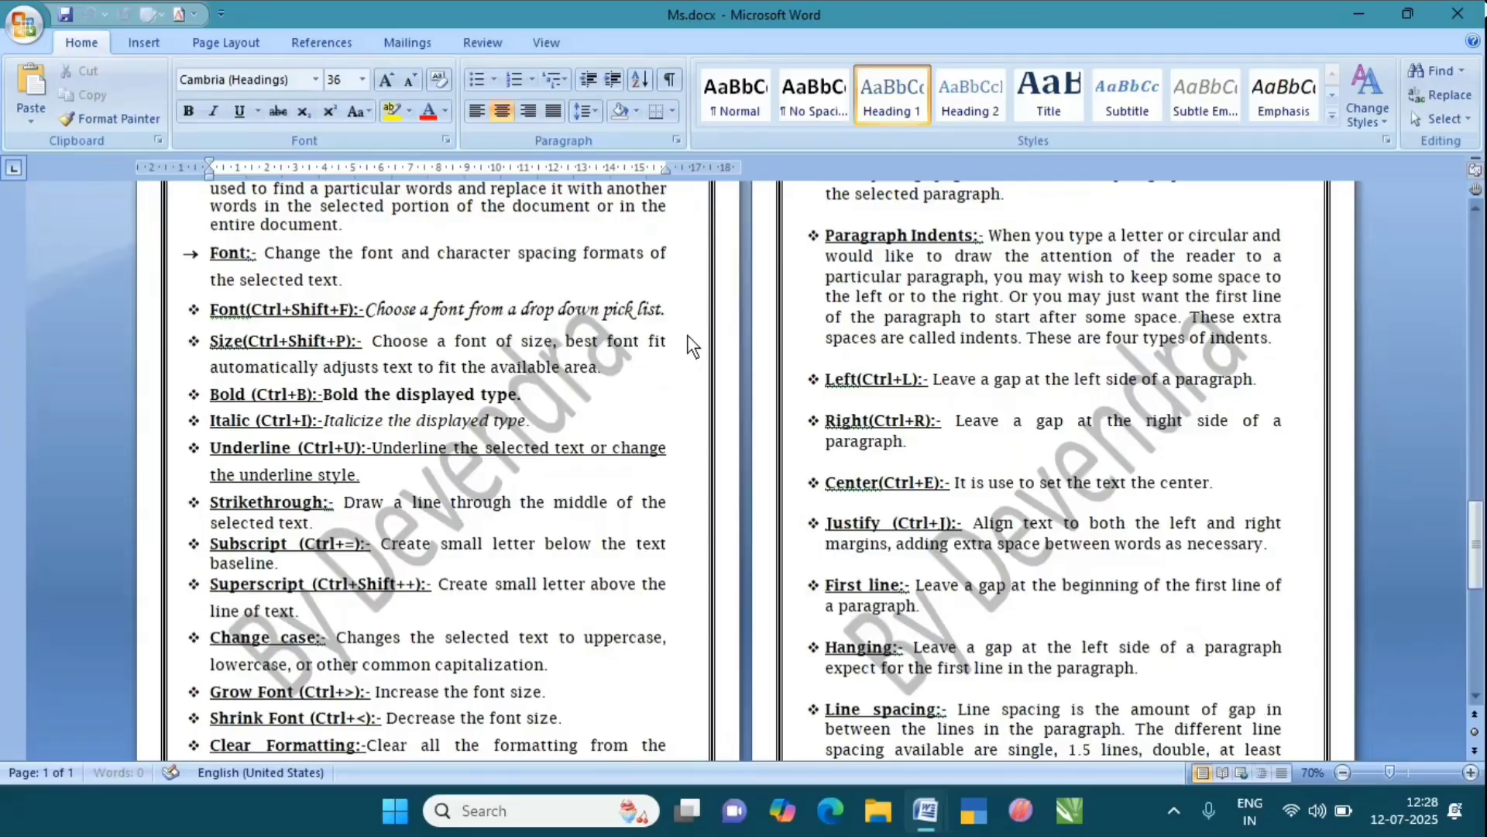
{"action": "scroll", "coordinate": [686, 335], "scroll_direction": "up", "scroll_amount": 15}
{"action": "scroll", "coordinate": [721, 333], "scroll_direction": "up", "scroll_amount": 20}
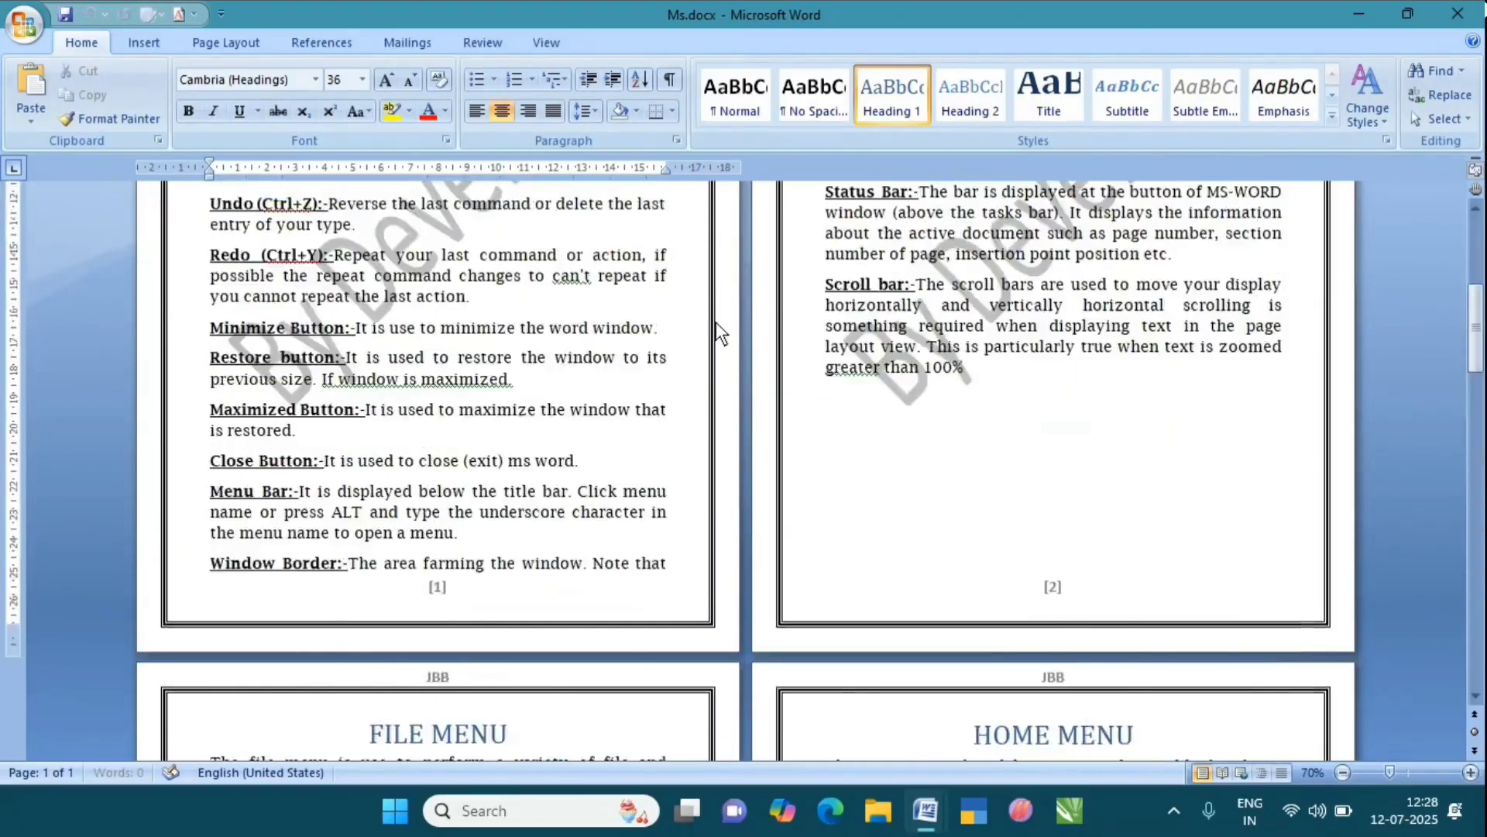
{"action": "scroll", "coordinate": [716, 331], "scroll_direction": "up", "scroll_amount": 2}
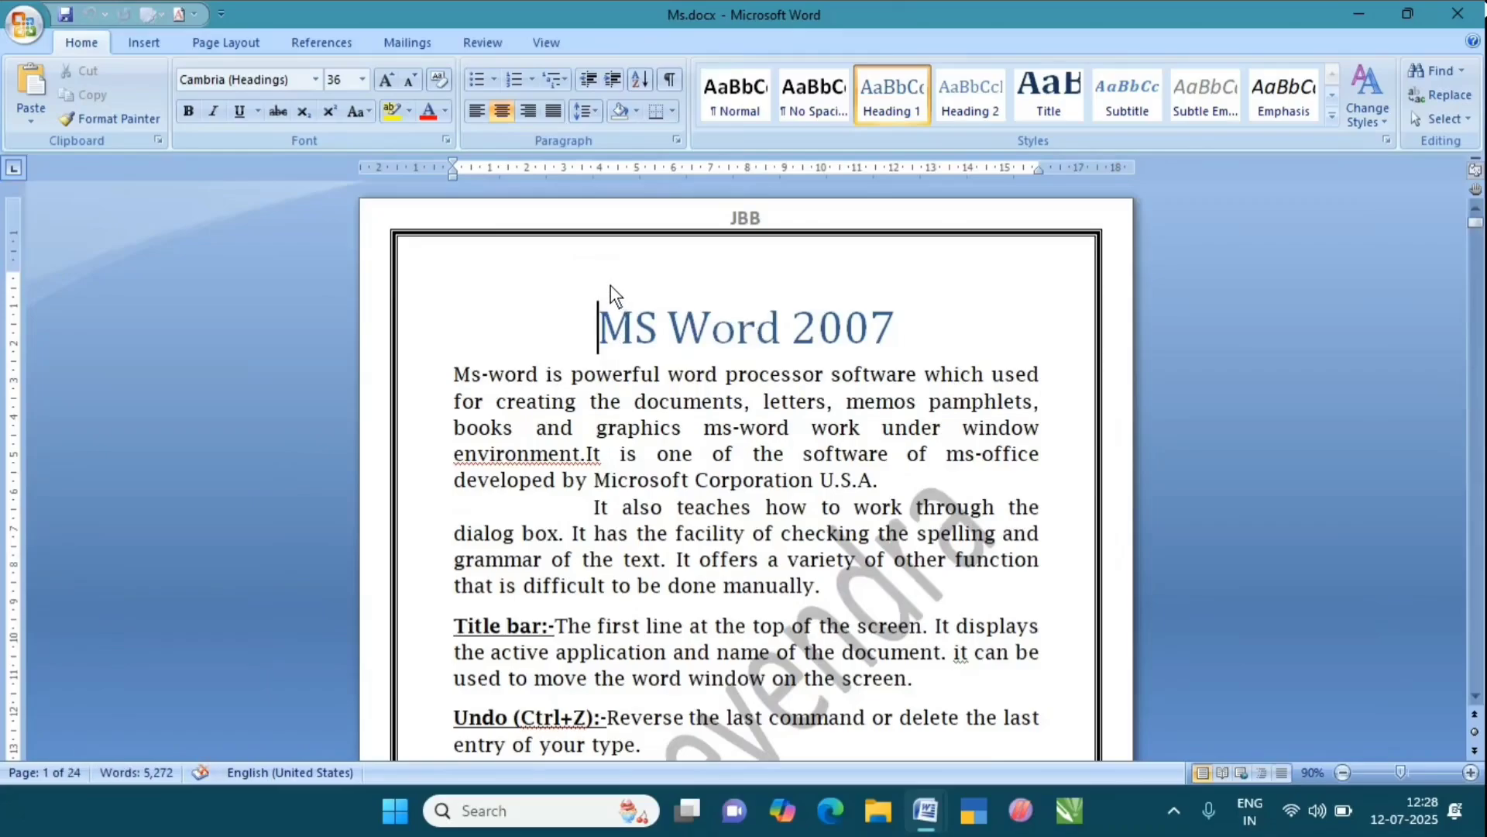
- Add a bookmark with a name starting with "Day" at the end of the Open entry on the FILE MENU page
{"action": "scroll", "coordinate": [611, 285], "scroll_direction": "down", "scroll_amount": 10}
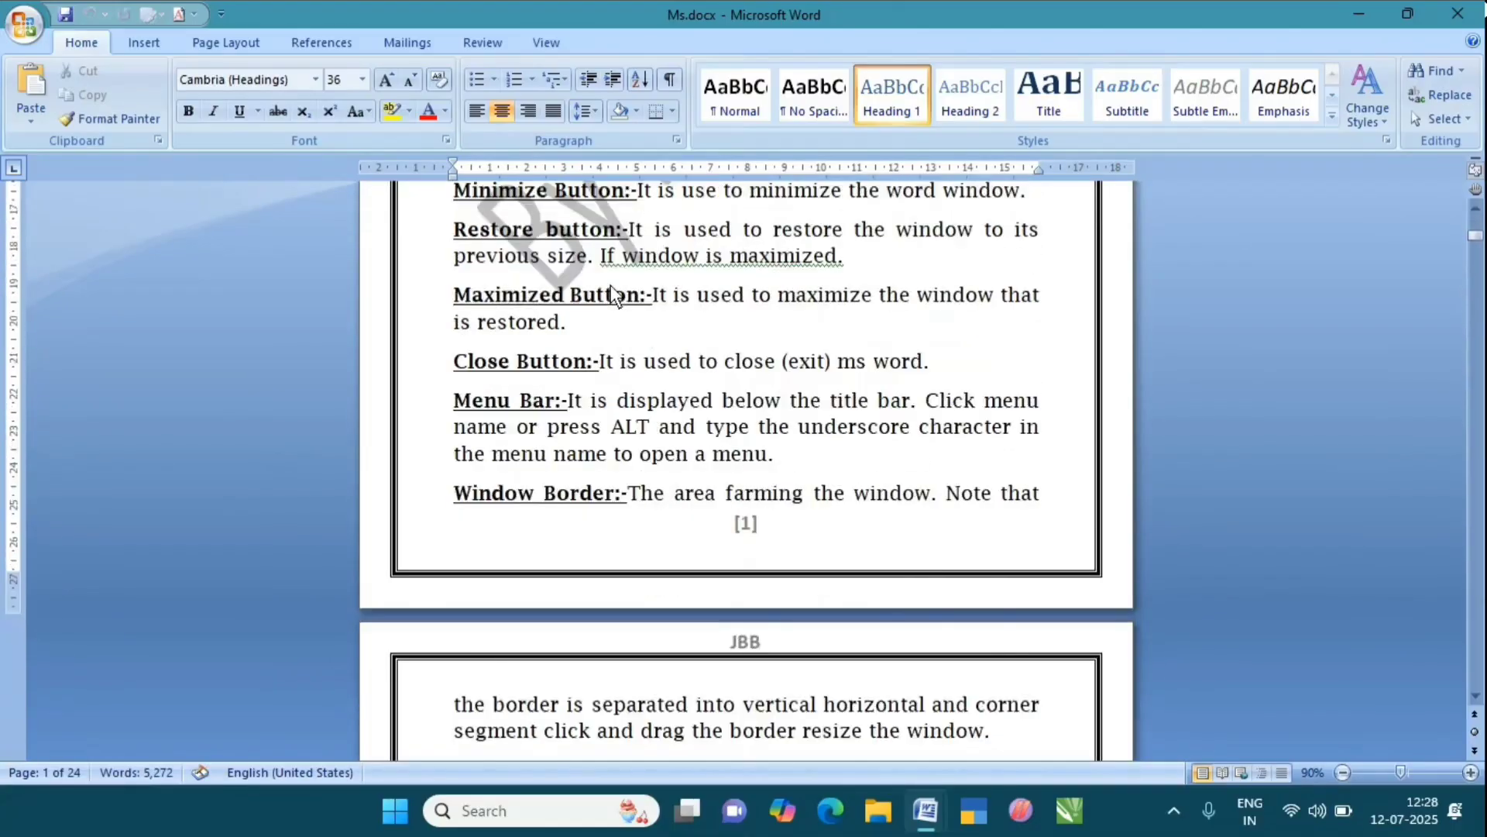
{"action": "scroll", "coordinate": [608, 345], "scroll_direction": "down", "scroll_amount": 8}
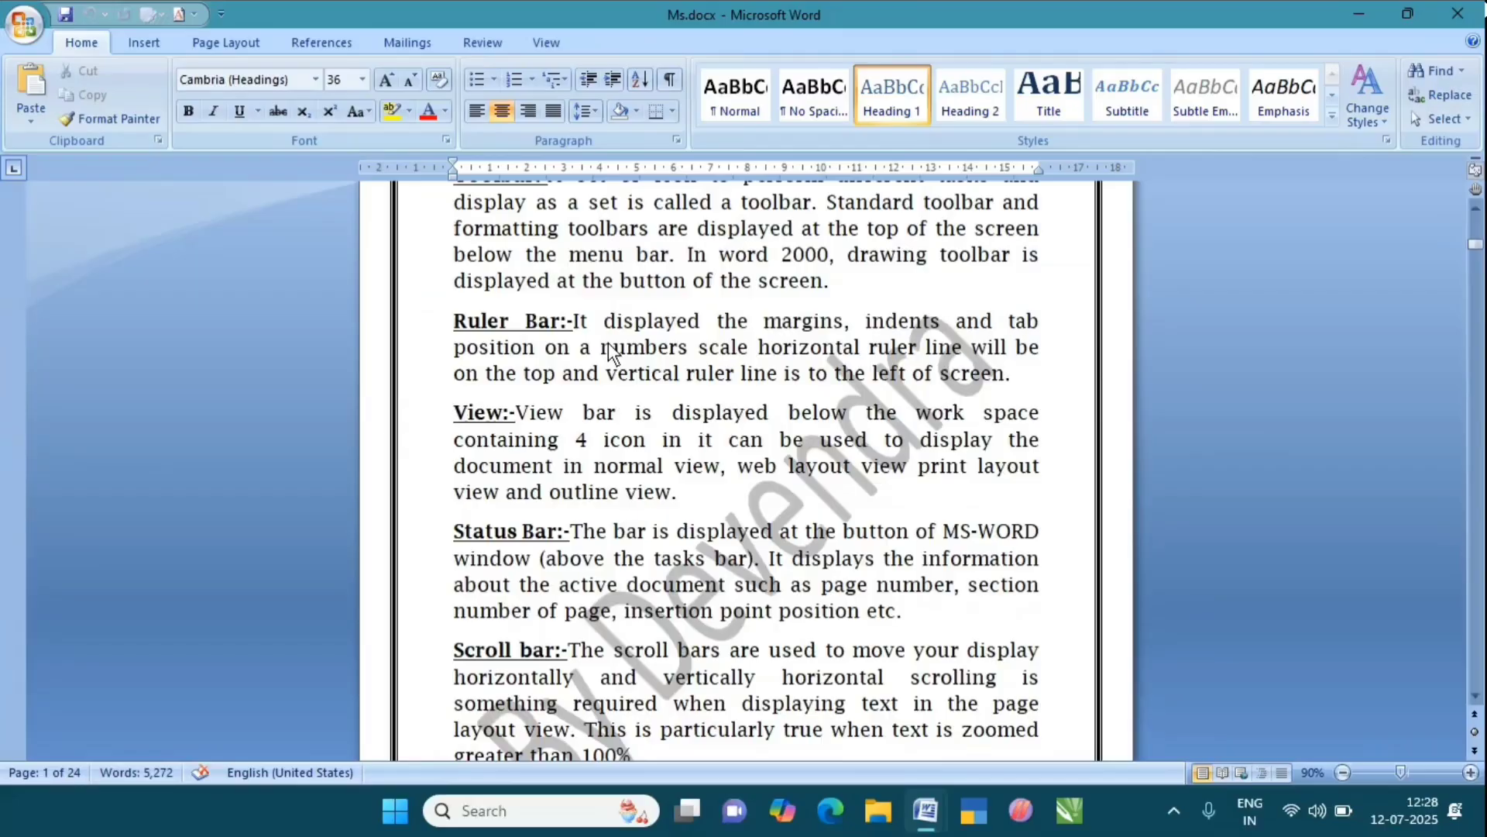
{"action": "scroll", "coordinate": [608, 341], "scroll_direction": "down", "scroll_amount": 10}
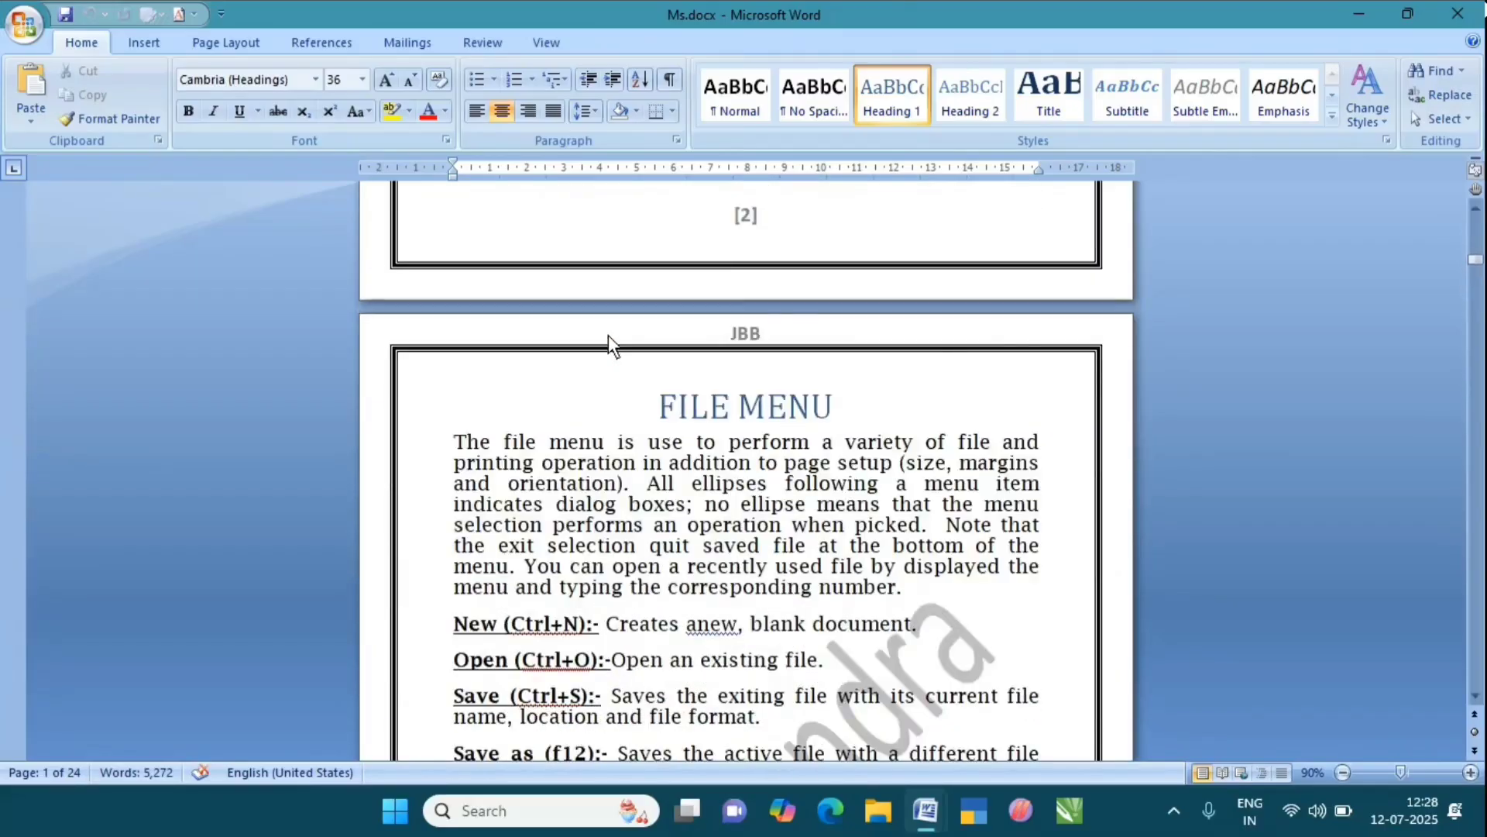
{"action": "scroll", "coordinate": [655, 384], "scroll_direction": "down", "scroll_amount": 2}
{"action": "left_click", "coordinate": [853, 385]}
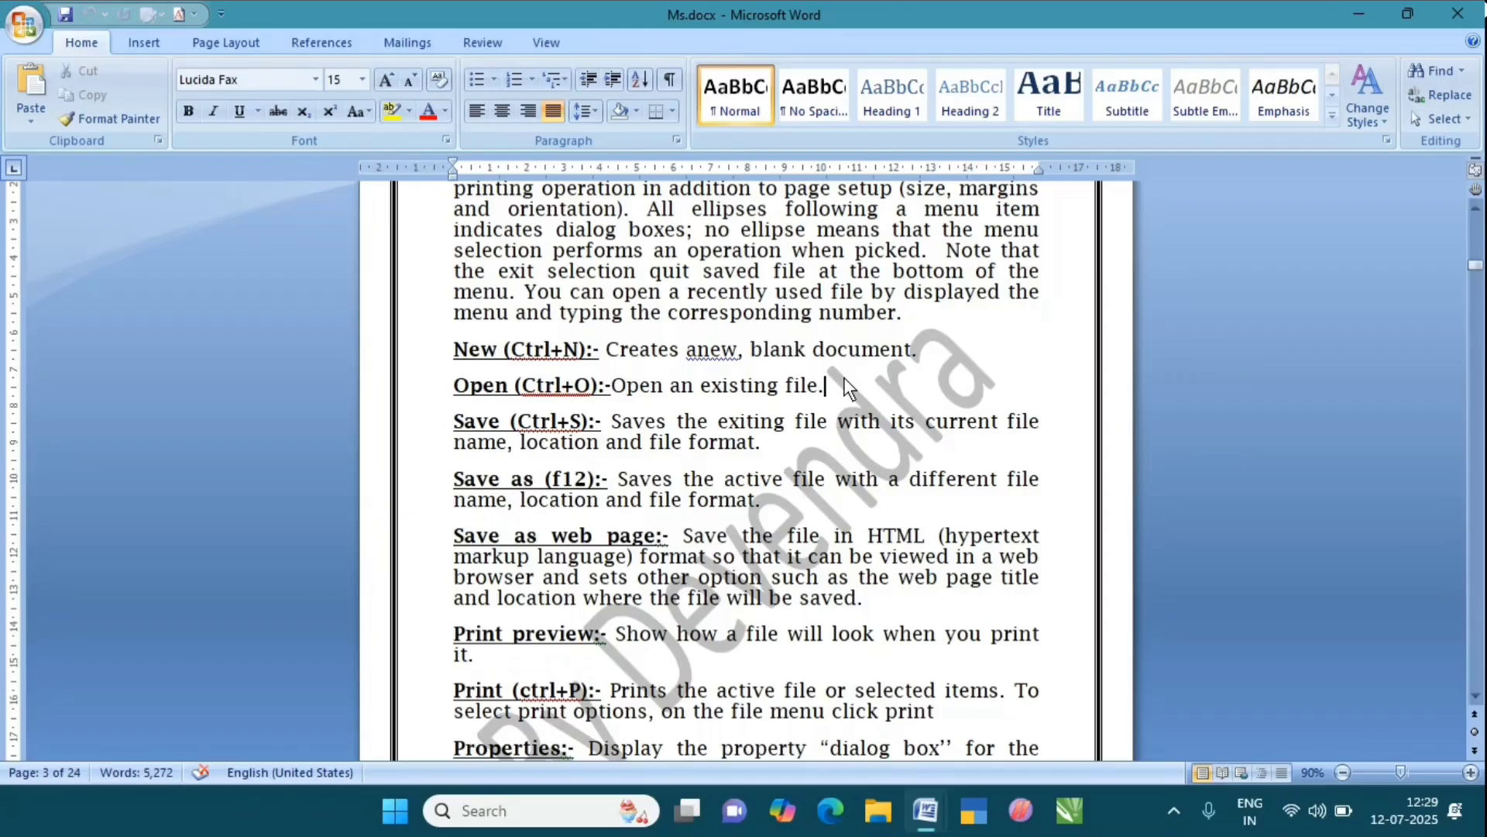
{"action": "left_click", "coordinate": [151, 47]}
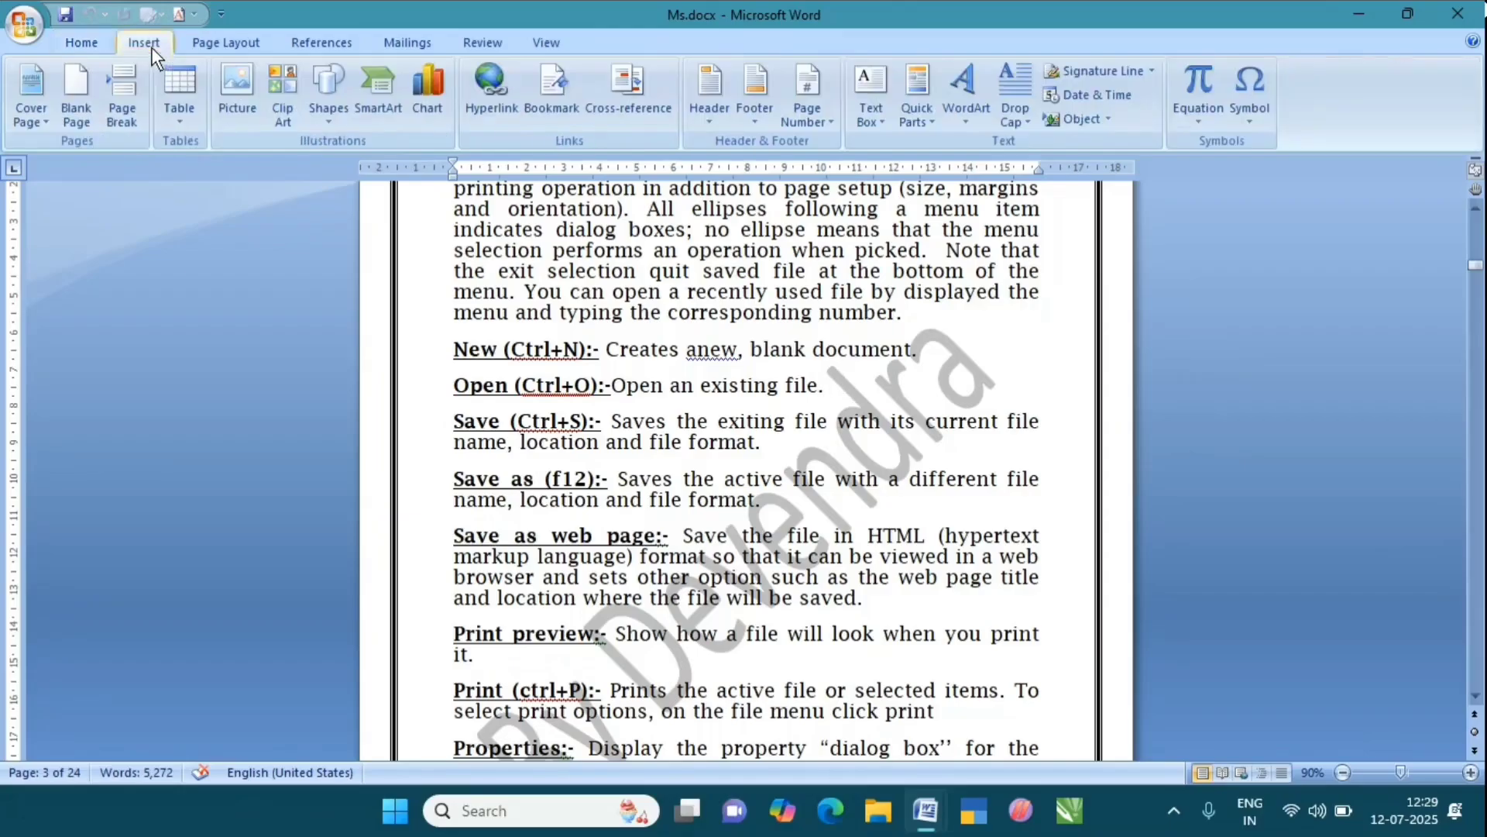
{"action": "left_click", "coordinate": [556, 99]}
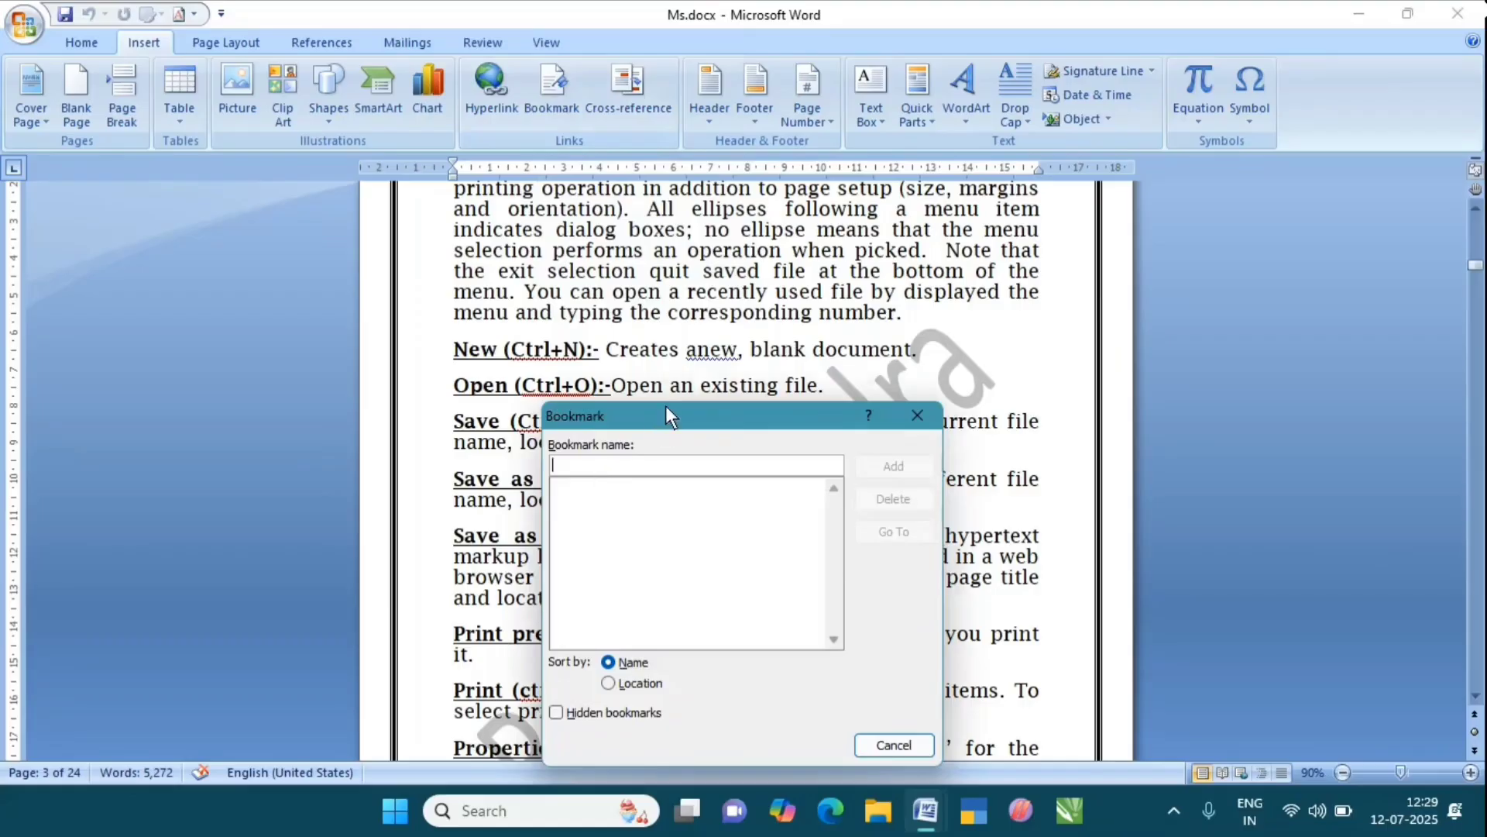
{"action": "left_click_drag", "start_coordinate": [667, 406], "coordinate": [730, 278]}
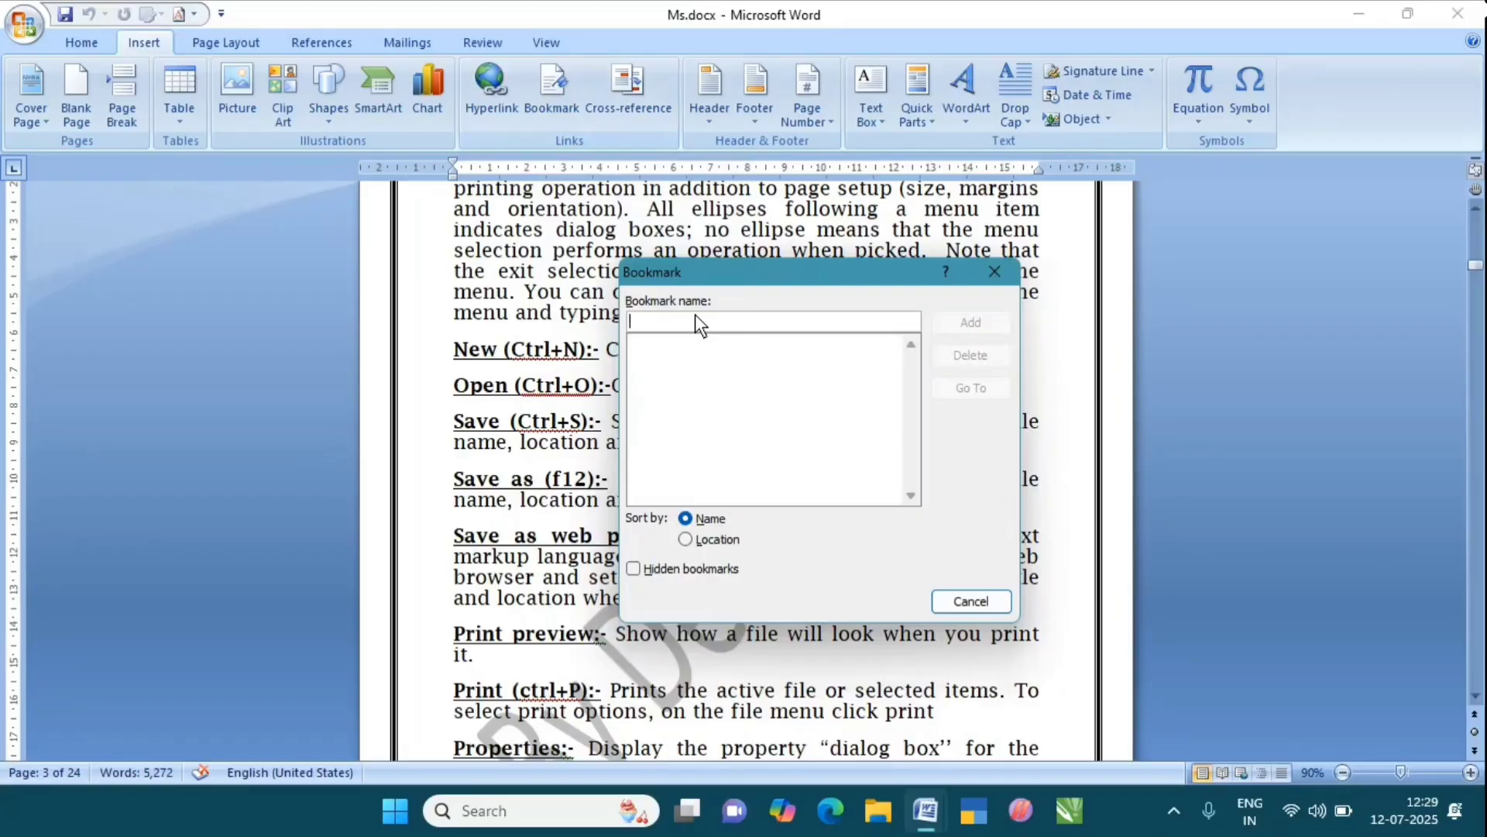
{"action": "type", "text": "Day"}
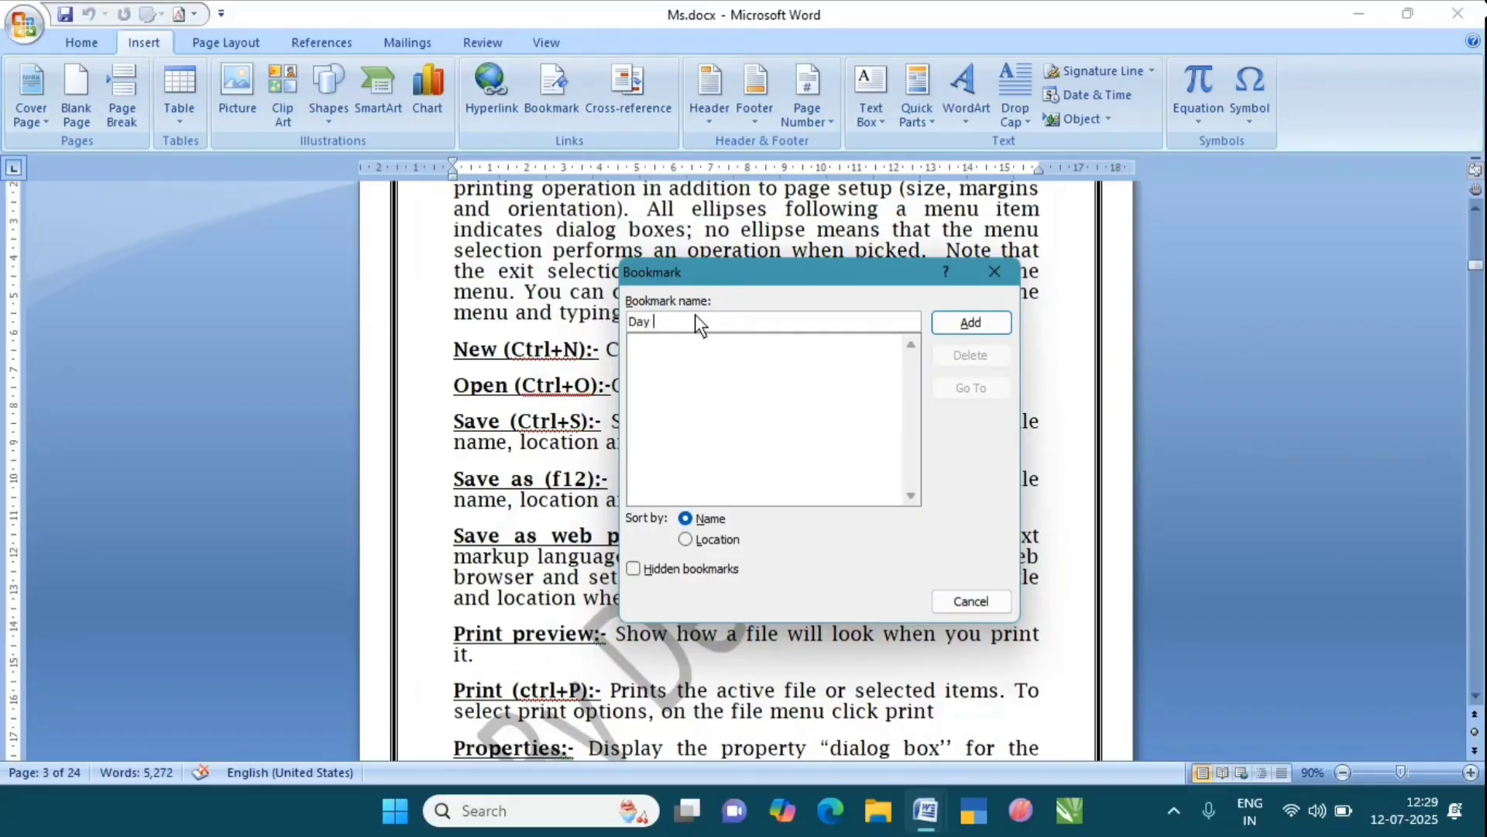
{"action": "type", "text": " 1"}
{"action": "key", "text": "BackSpace"}
{"action": "left_click", "coordinate": [949, 322]}
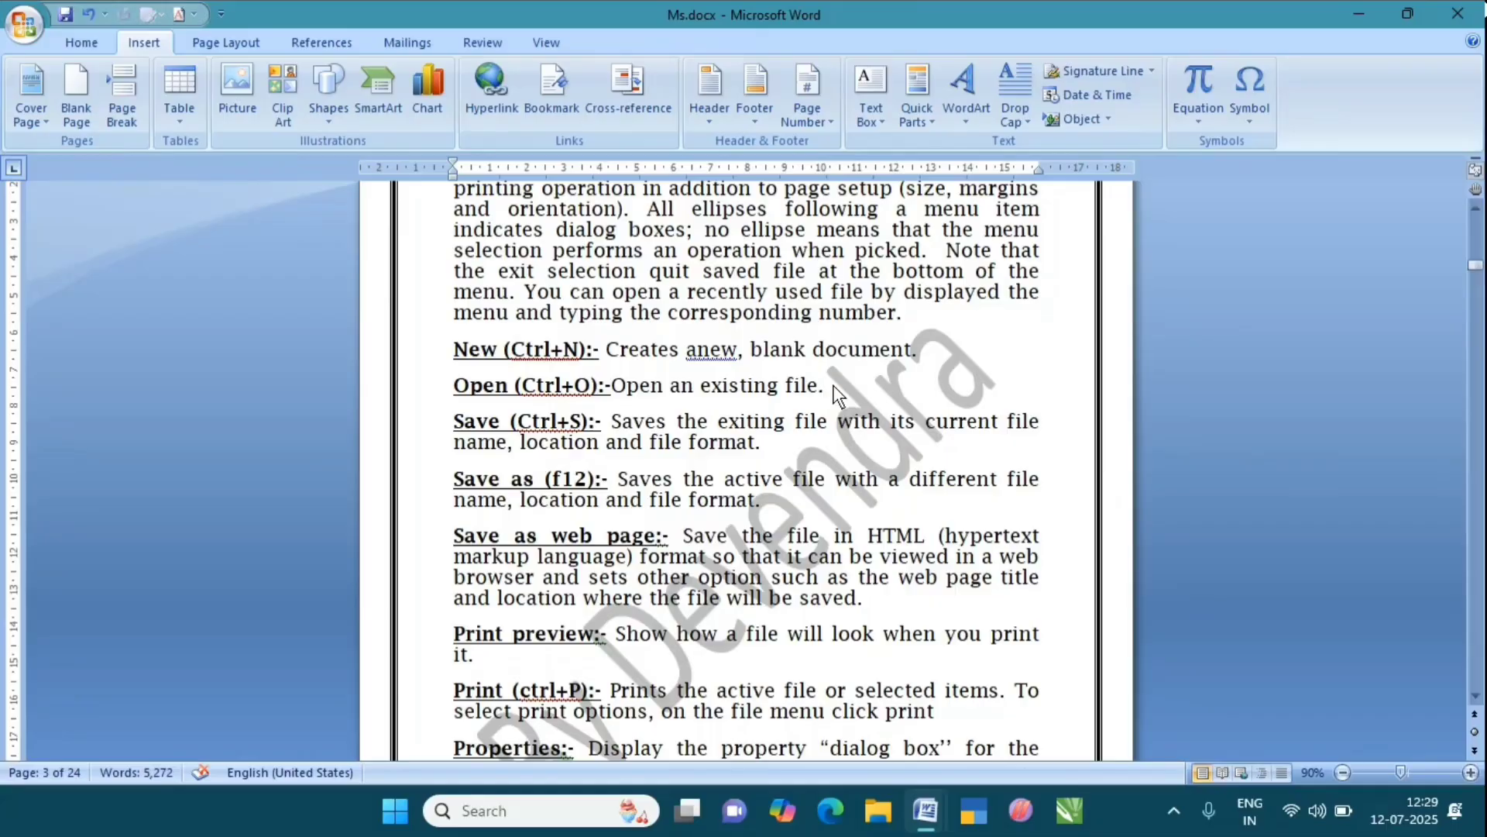
- Save and close Ms.docx, and reopen it from the recent documents
{"action": "key", "text": "ctrl+s"}
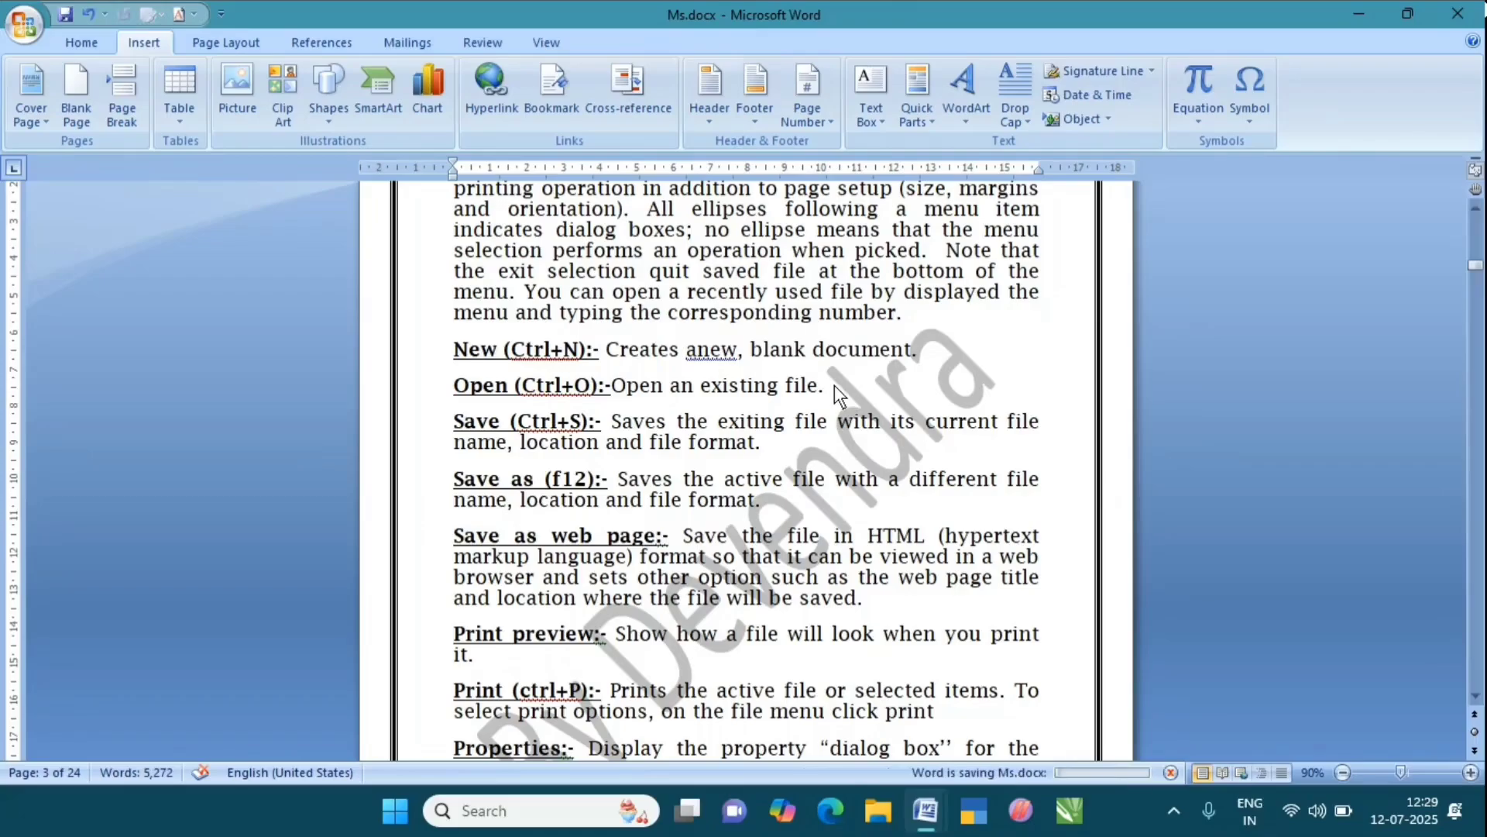
{"action": "left_click", "coordinate": [1453, 17]}
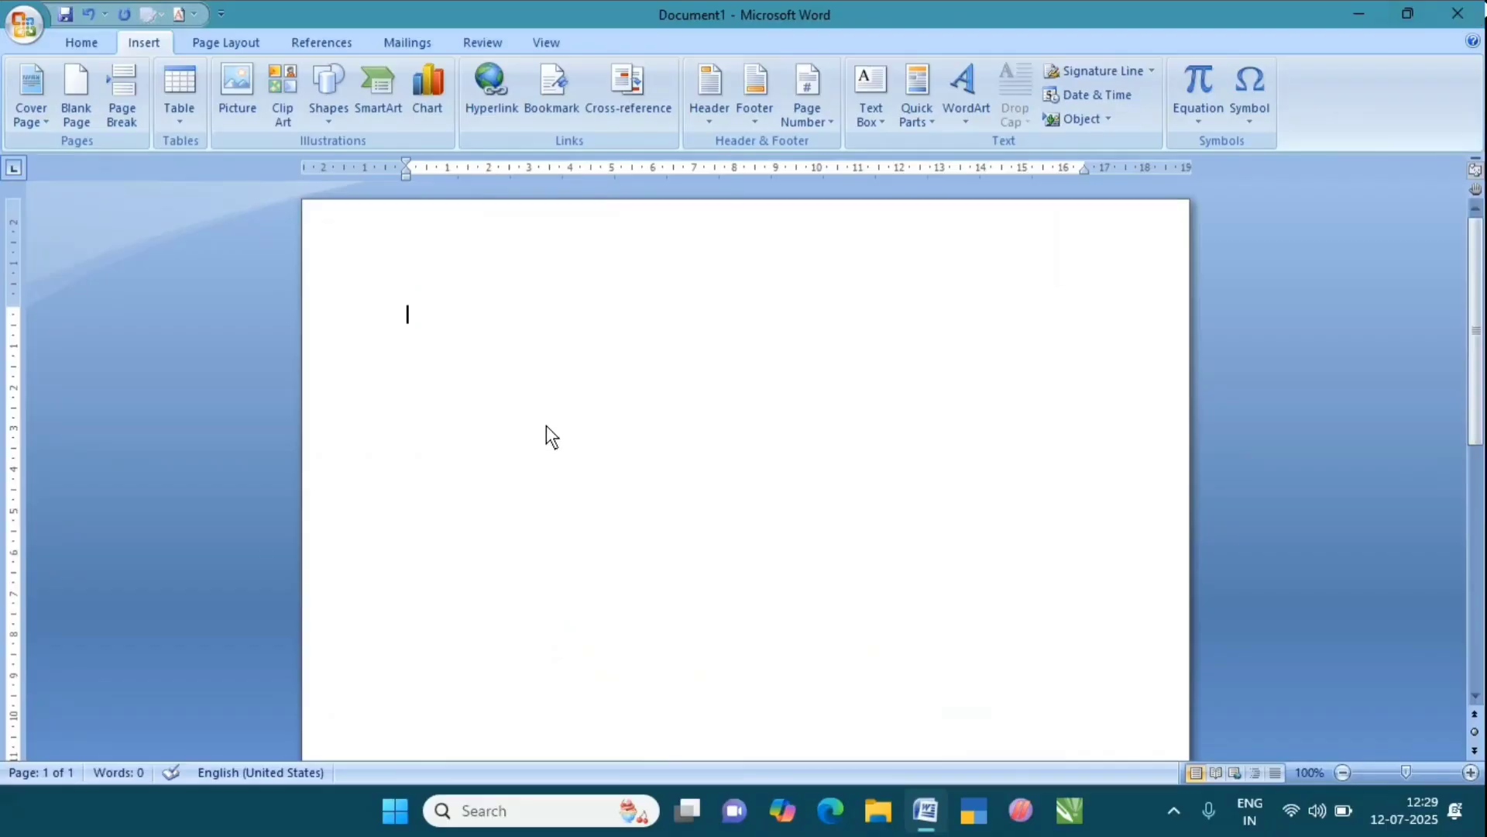
{"action": "left_click", "coordinate": [24, 24]}
{"action": "left_click", "coordinate": [194, 87]}
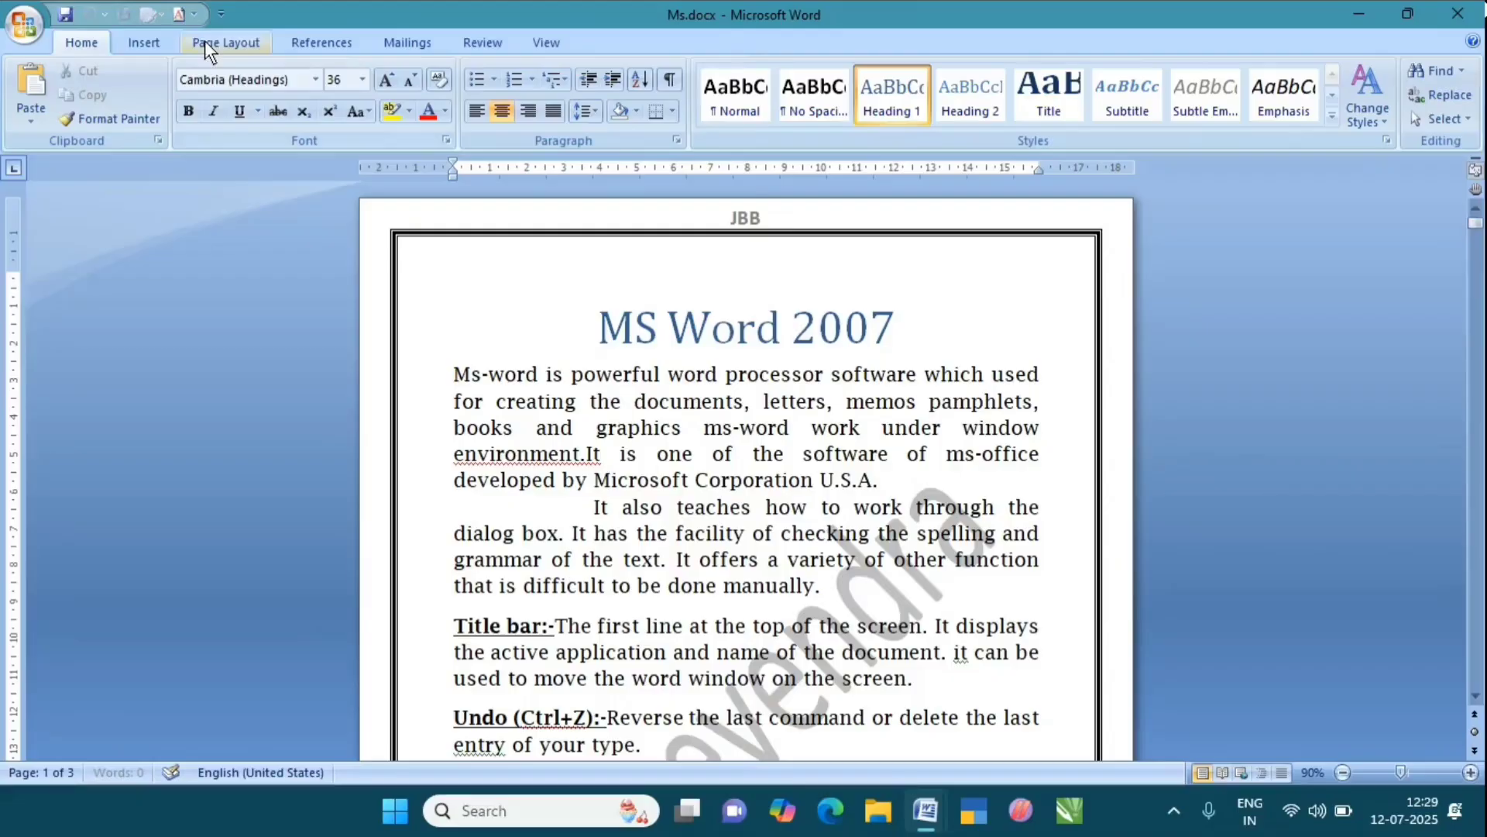
{"action": "left_click", "coordinate": [147, 42]}
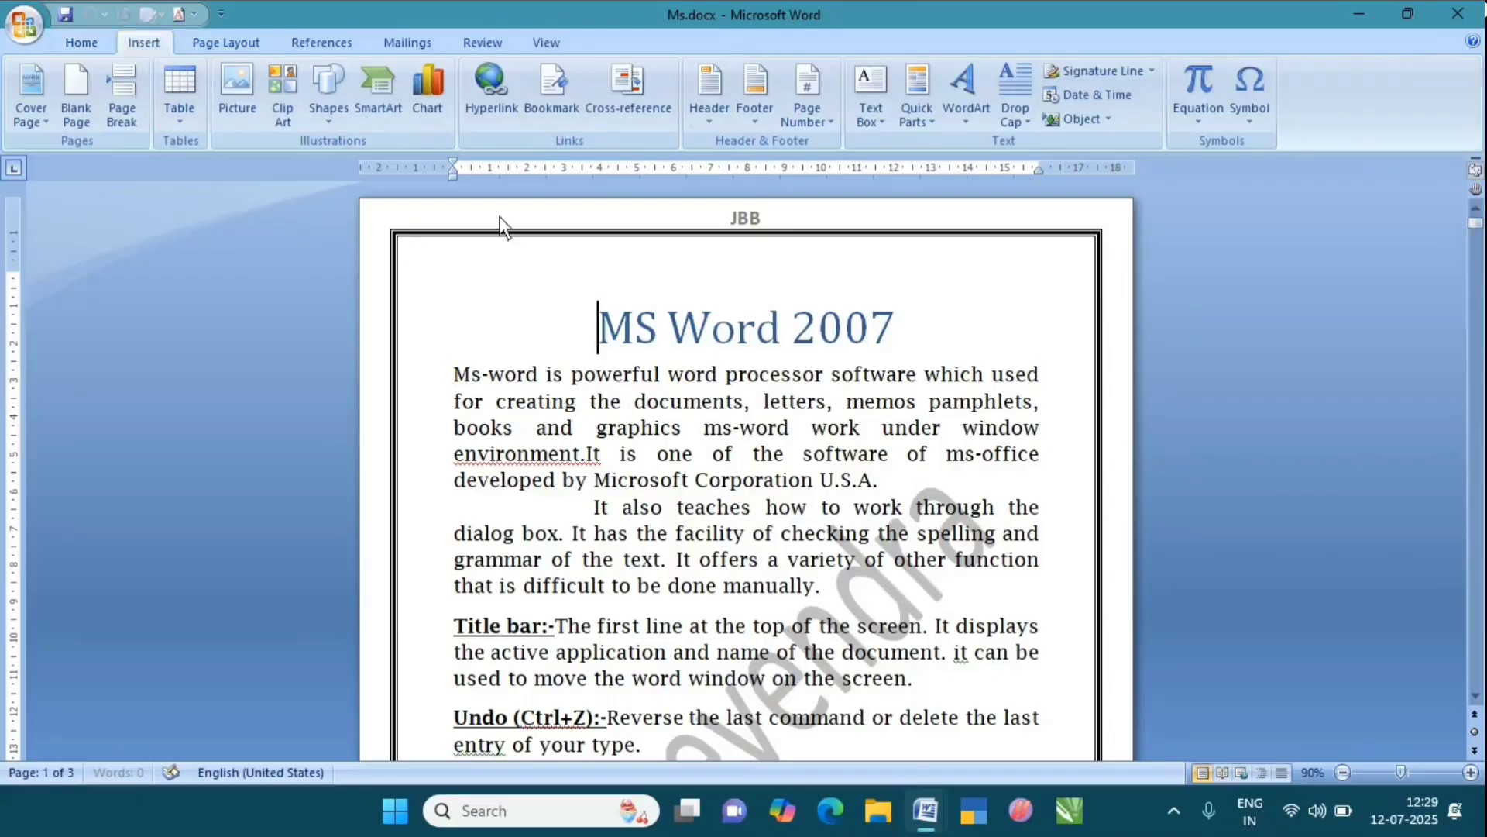
- Jump to the Day1 bookmark in the reopened document
{"action": "left_click", "coordinate": [555, 100]}
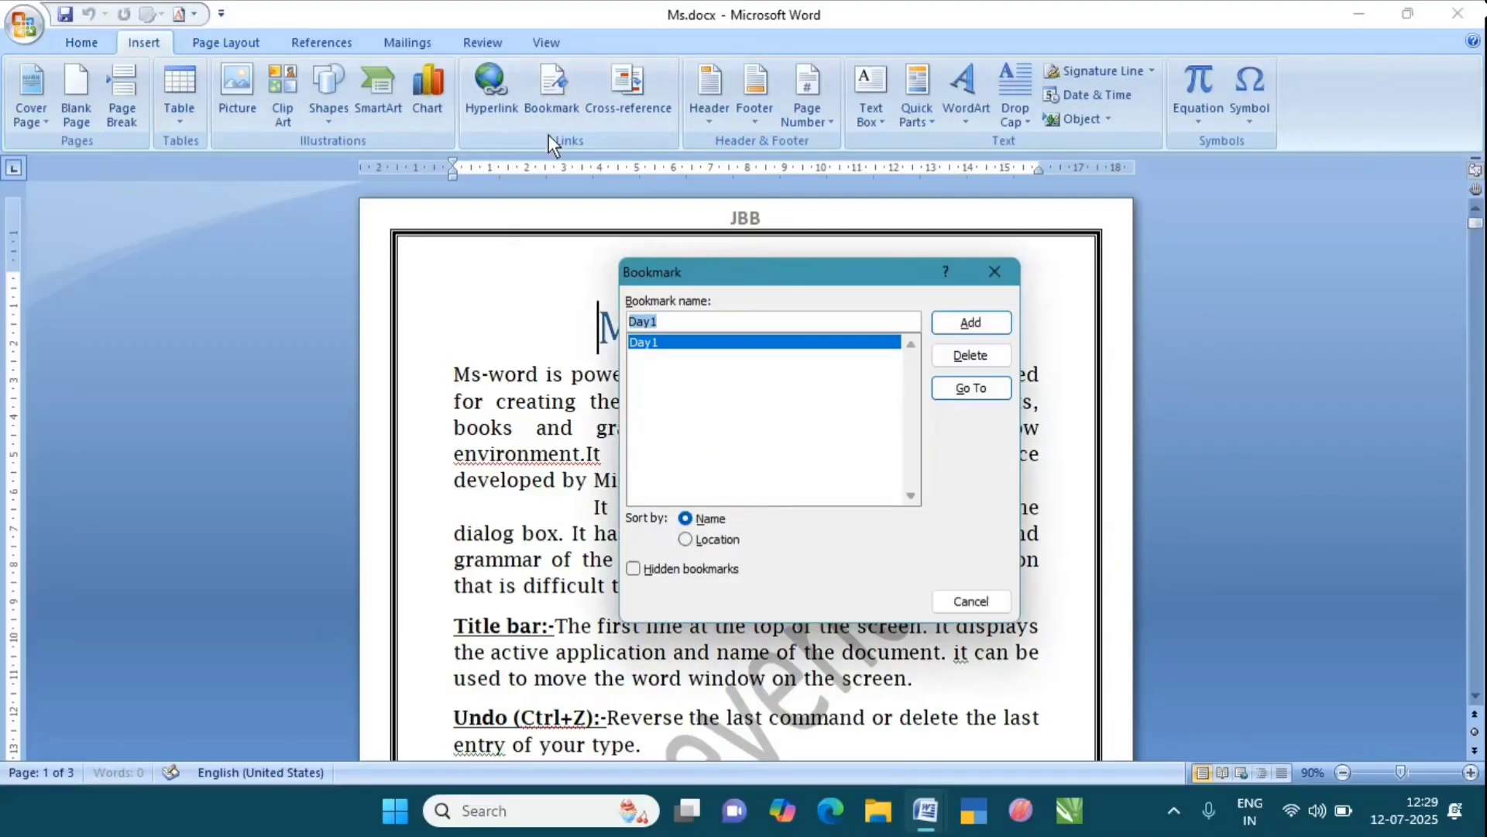
{"action": "left_click", "coordinate": [971, 388]}
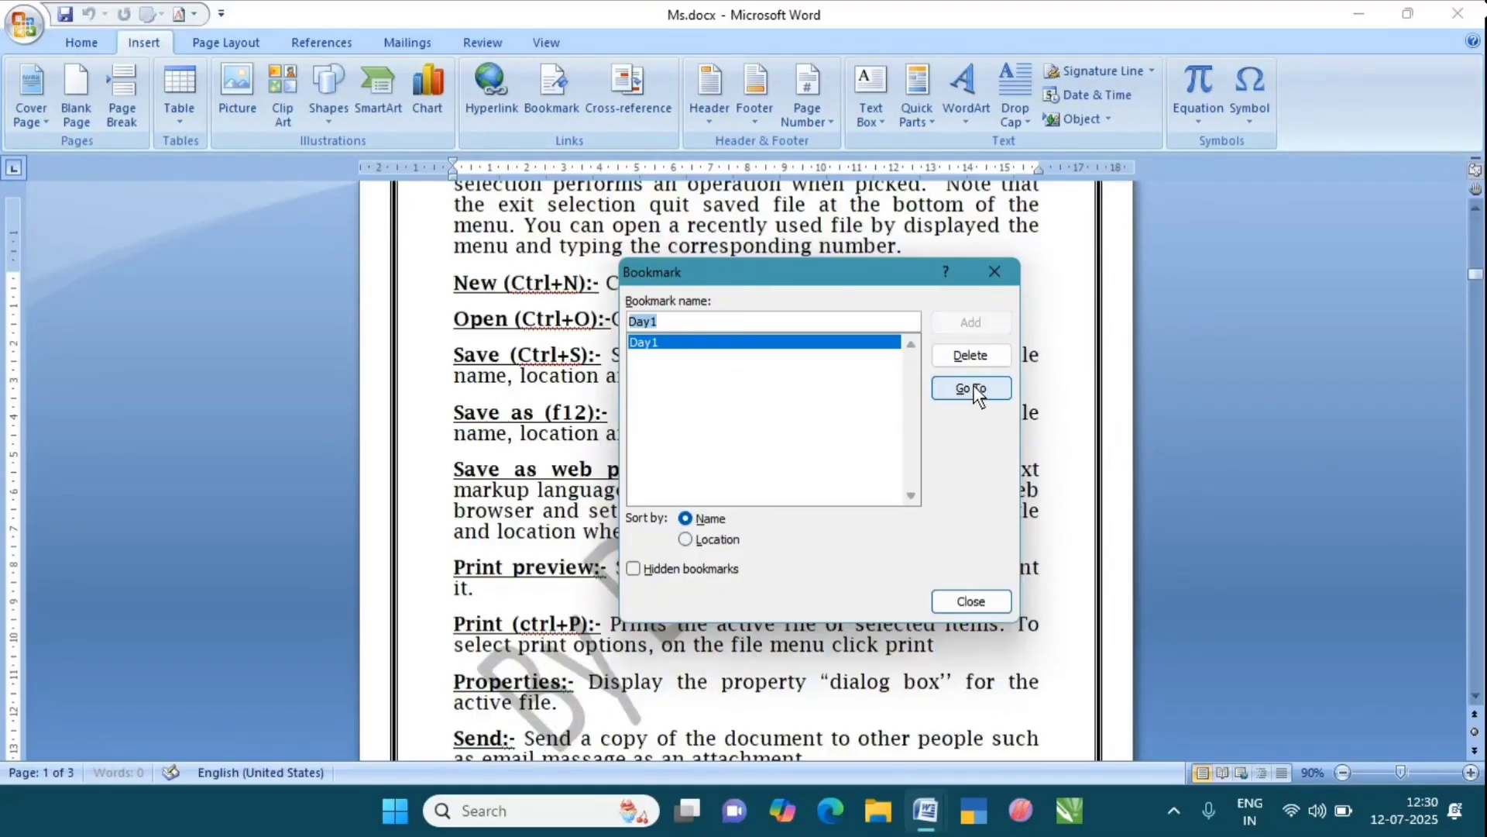
{"action": "left_click", "coordinate": [1003, 271]}
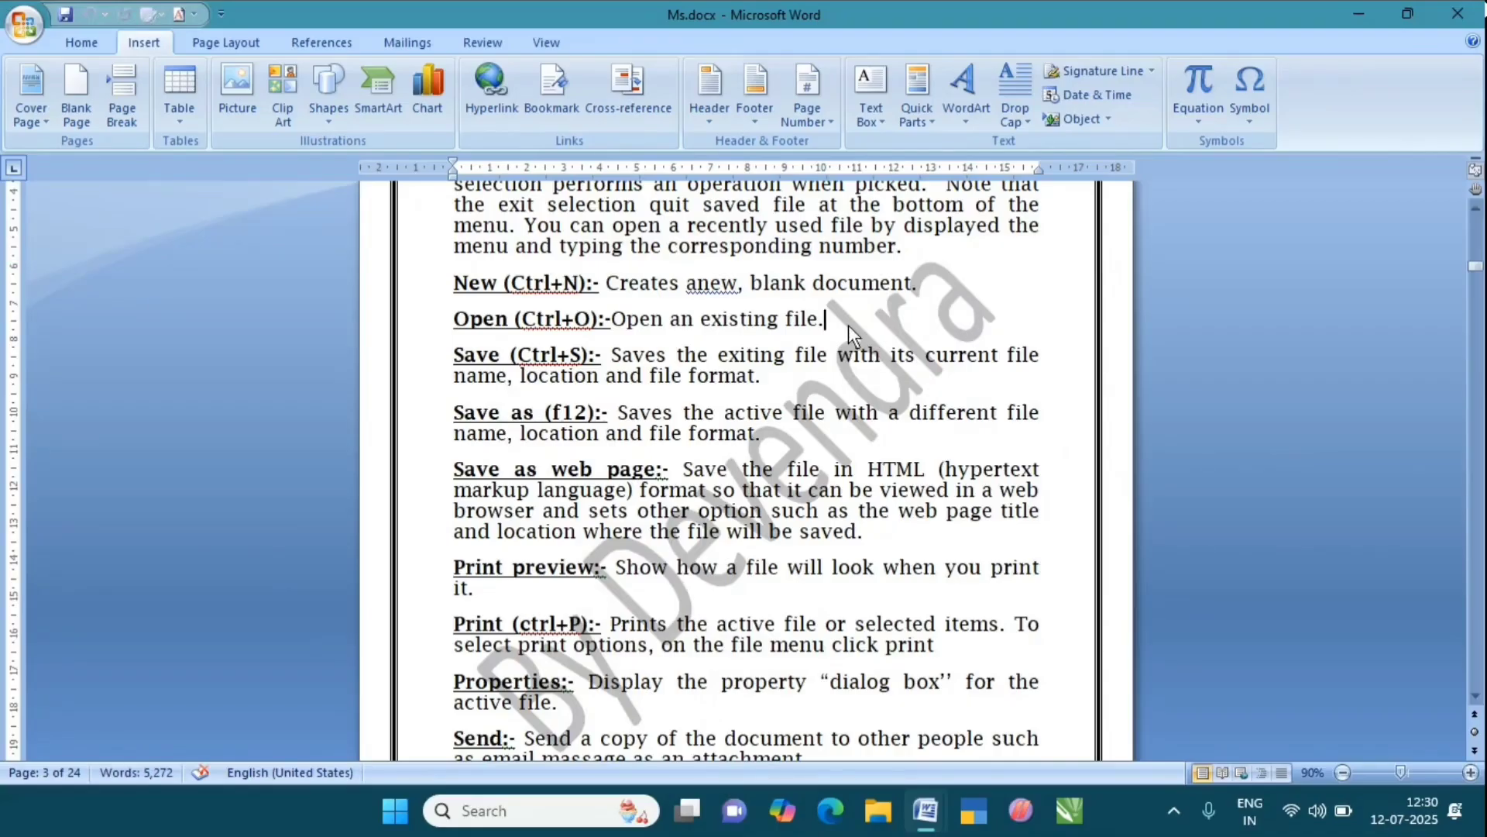
- Add a bookmark named Day2 on the blank line below the Right(Ctrl+R) entry in the paragraph indents section
{"action": "scroll", "coordinate": [849, 324], "scroll_direction": "down", "scroll_amount": 10}
{"action": "scroll", "coordinate": [849, 319], "scroll_direction": "down", "scroll_amount": 17}
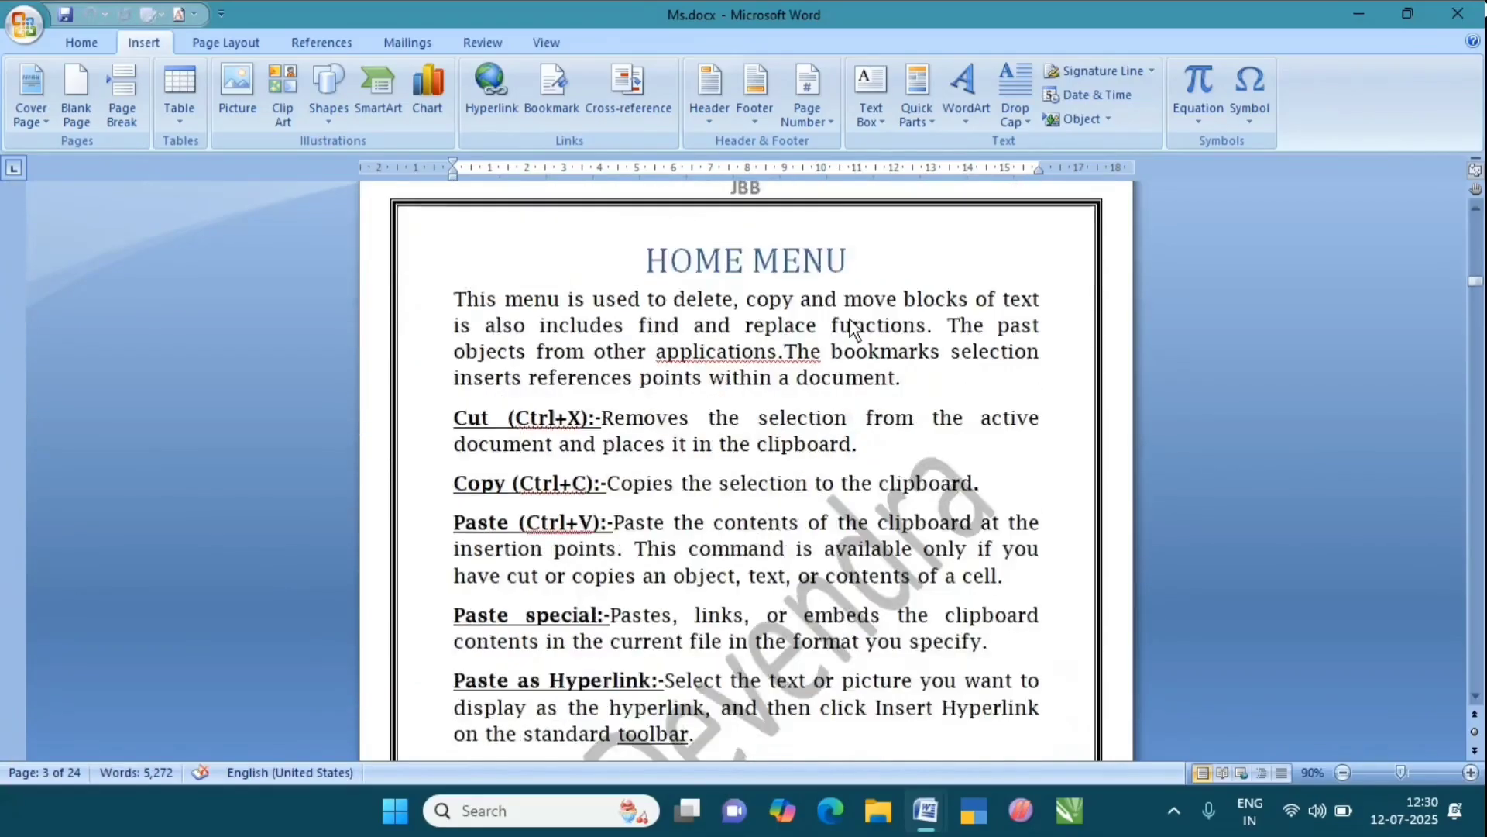
{"action": "scroll", "coordinate": [856, 314], "scroll_direction": "down", "scroll_amount": 20}
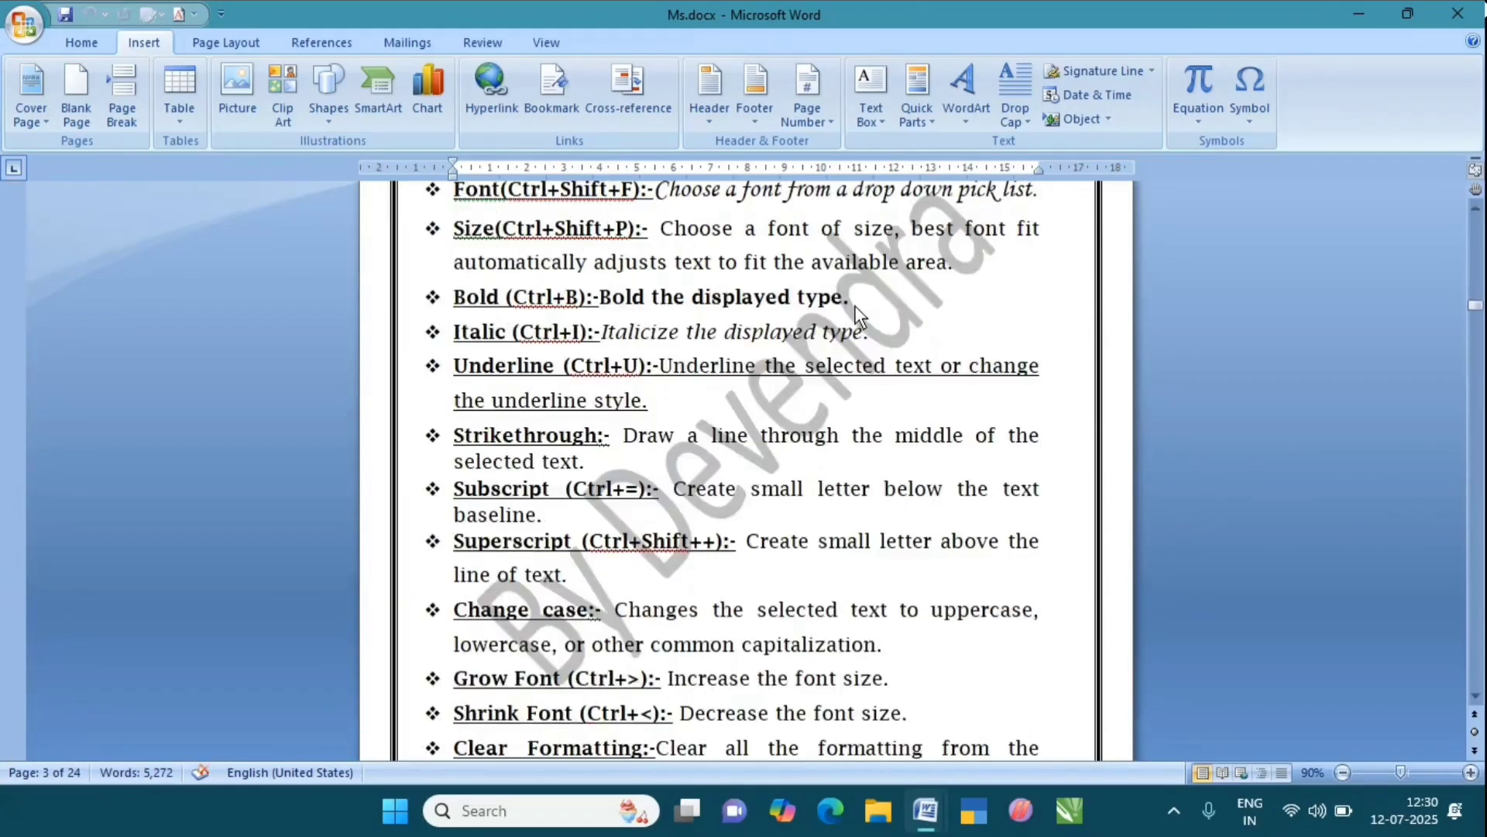
{"action": "scroll", "coordinate": [857, 301], "scroll_direction": "down", "scroll_amount": 3}
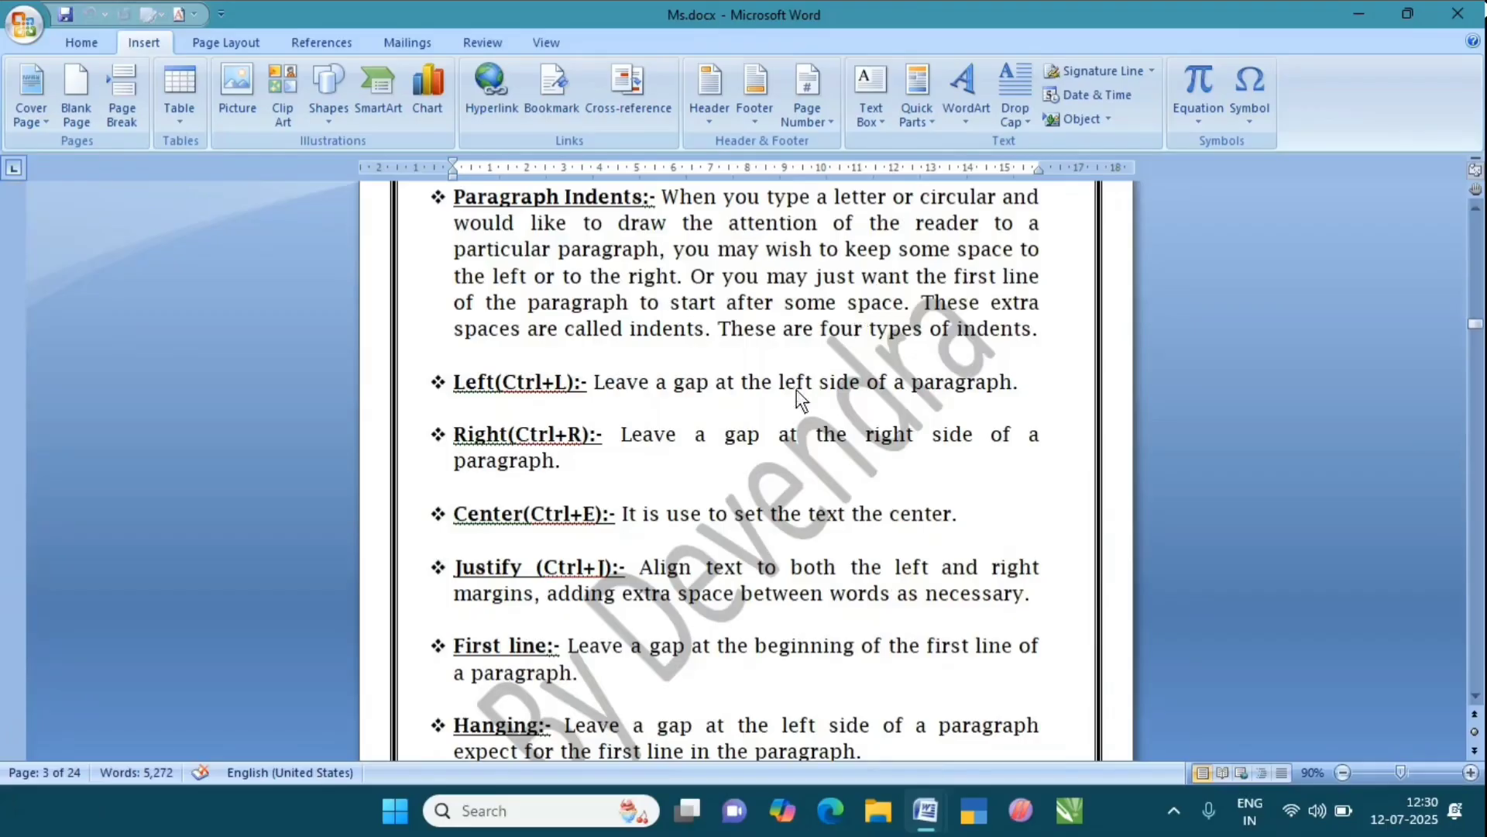
{"action": "left_click", "coordinate": [686, 482]}
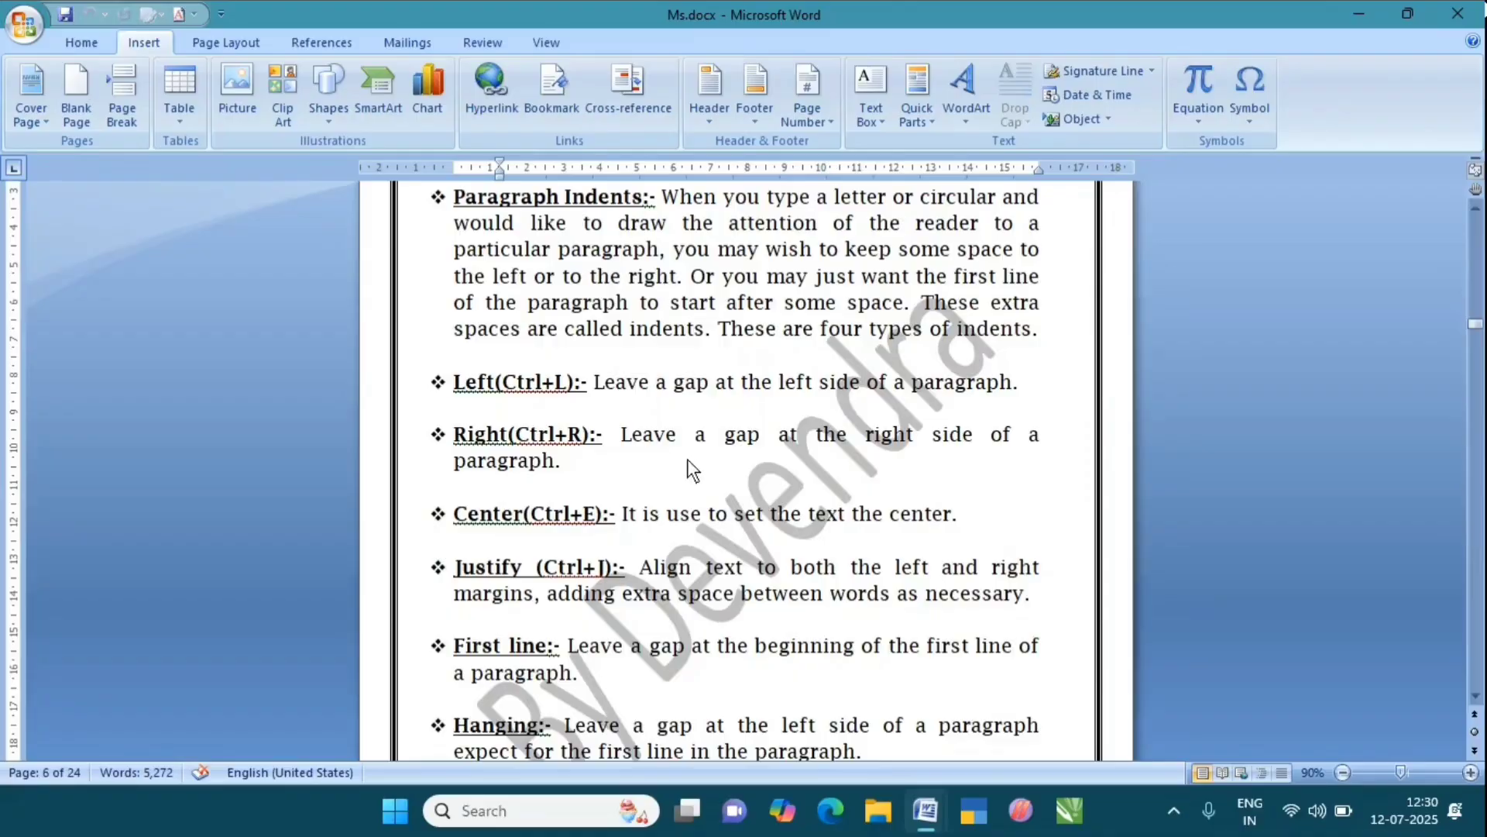
{"action": "left_click", "coordinate": [560, 96]}
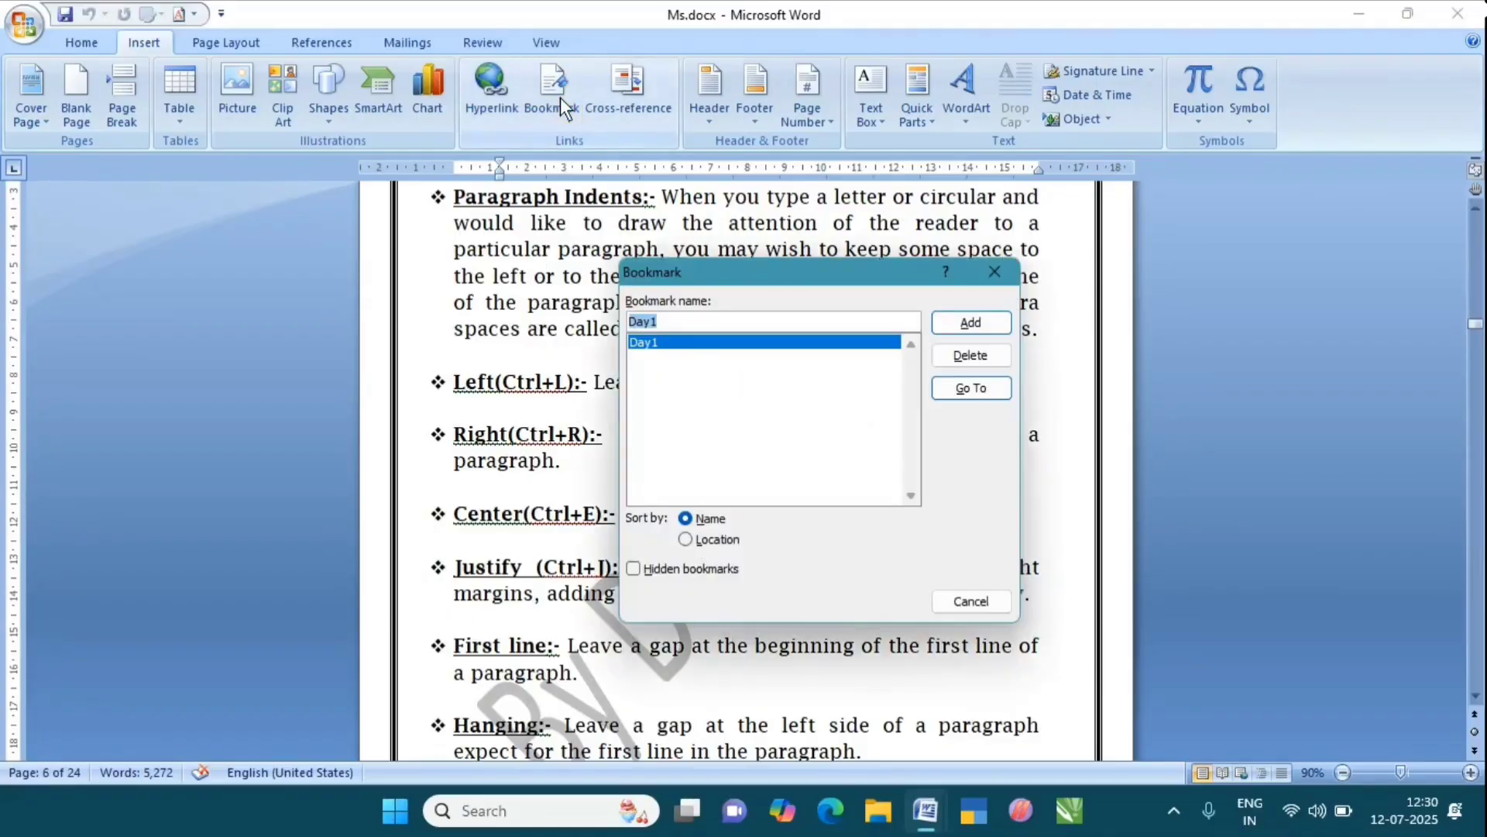
{"action": "left_click", "coordinate": [692, 320]}
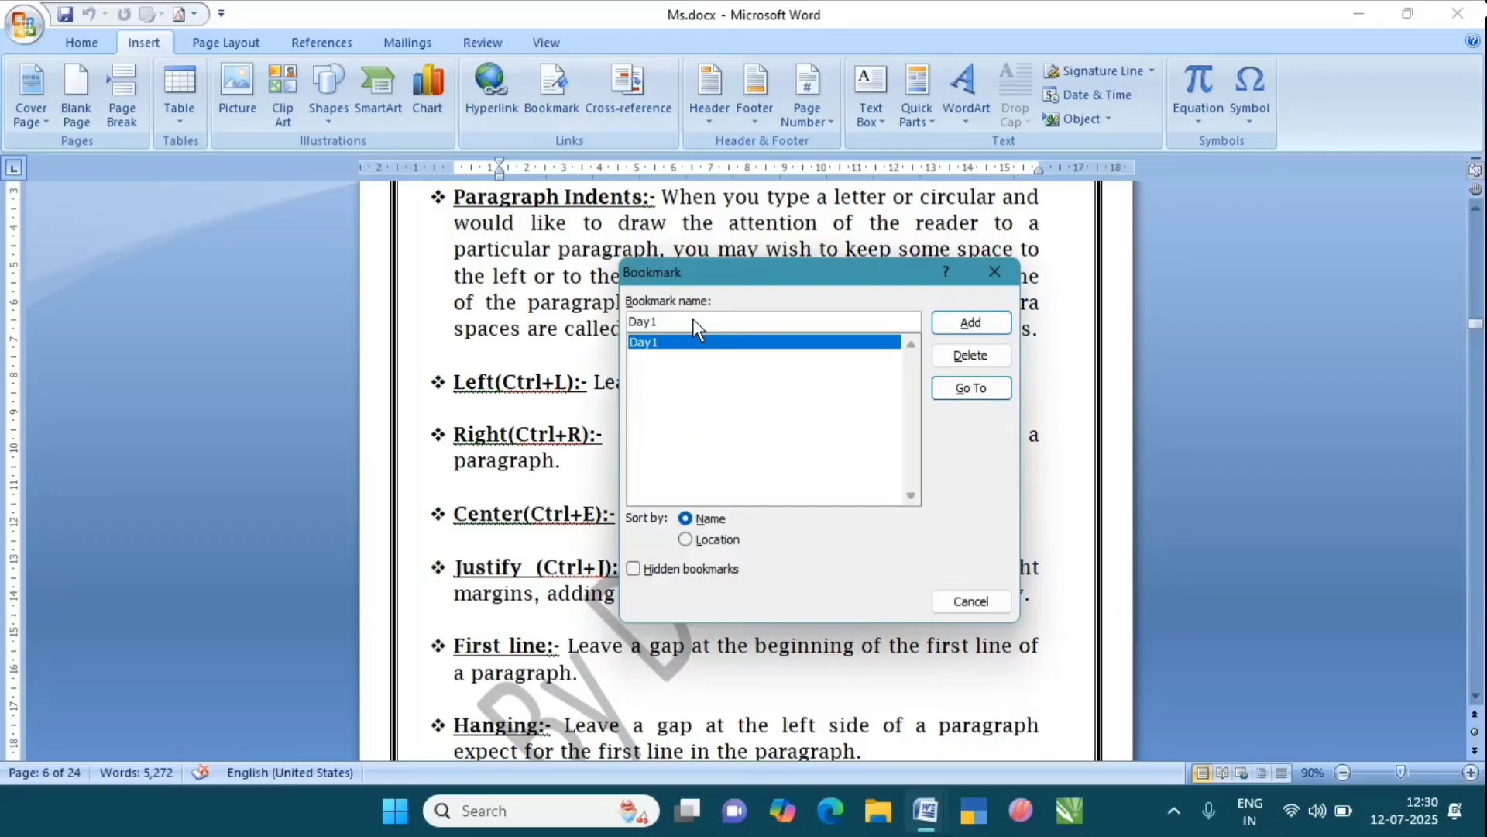
{"action": "key", "text": "BackSpace"}
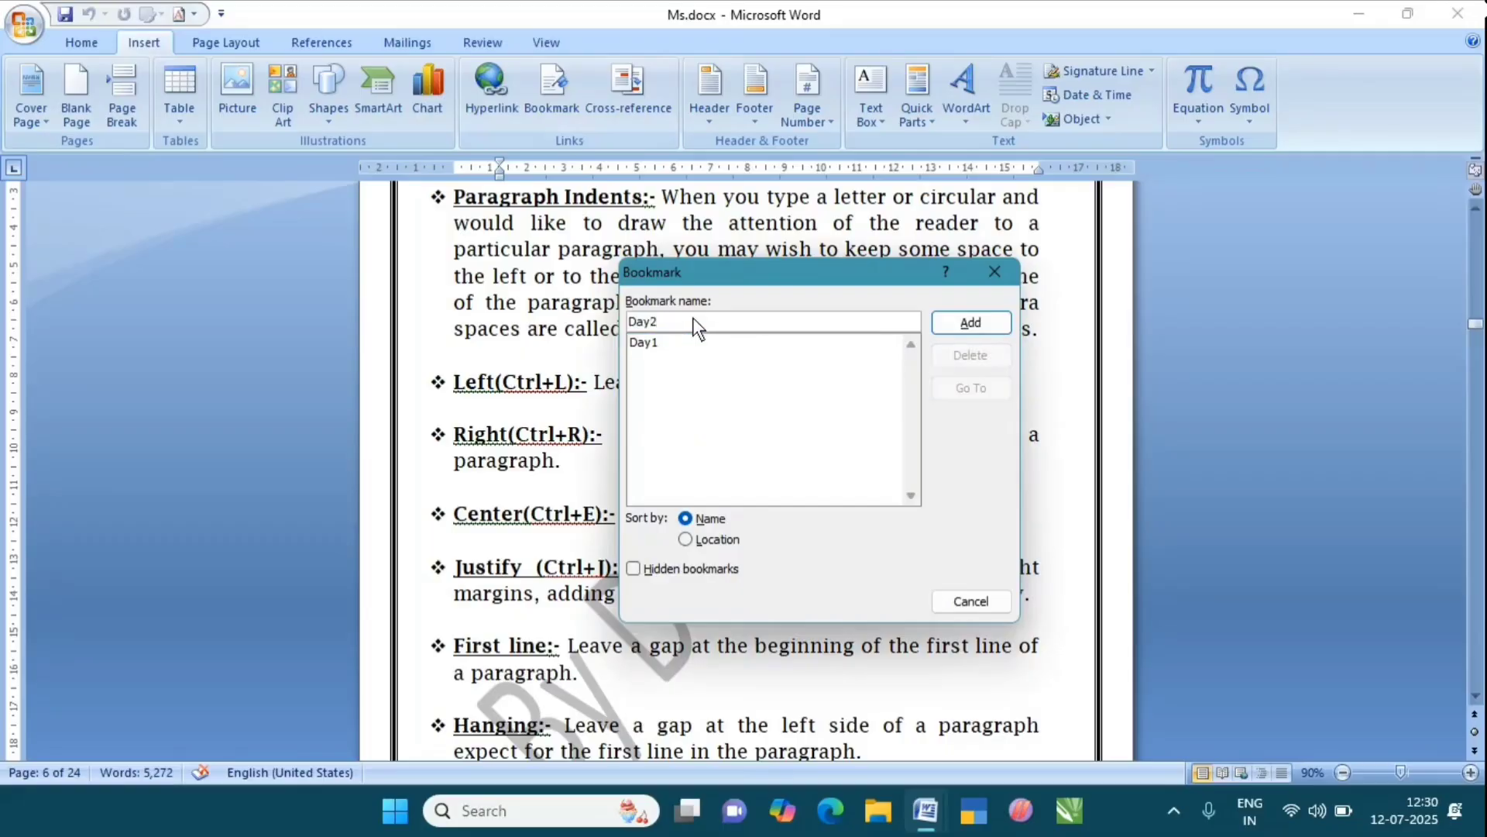
{"action": "left_click", "coordinate": [969, 323]}
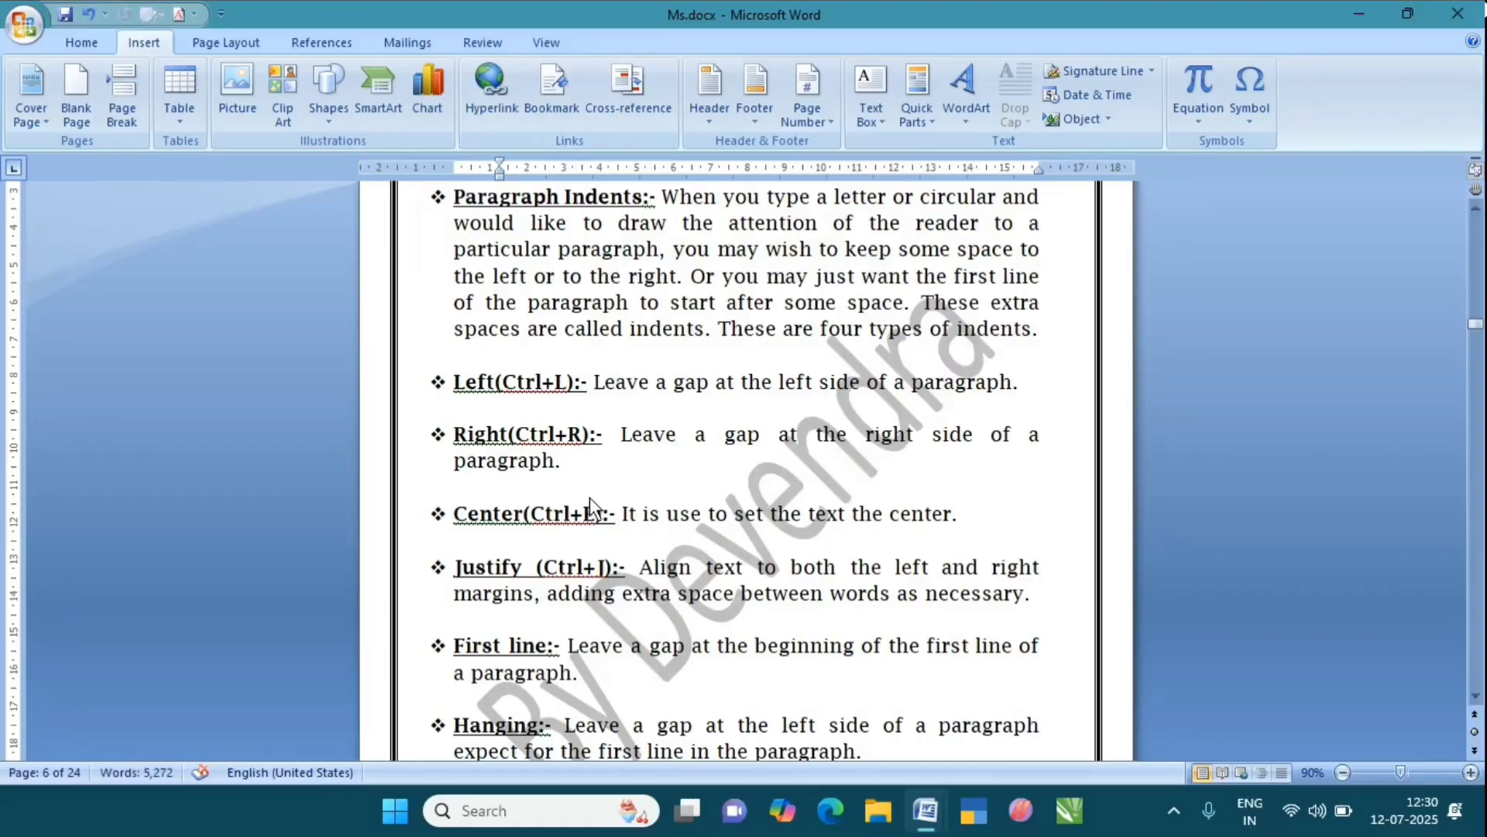
- Return to the start of the document, then jump to the Day2 bookmark and on to Day1
{"action": "key", "text": "ctrl+Home"}
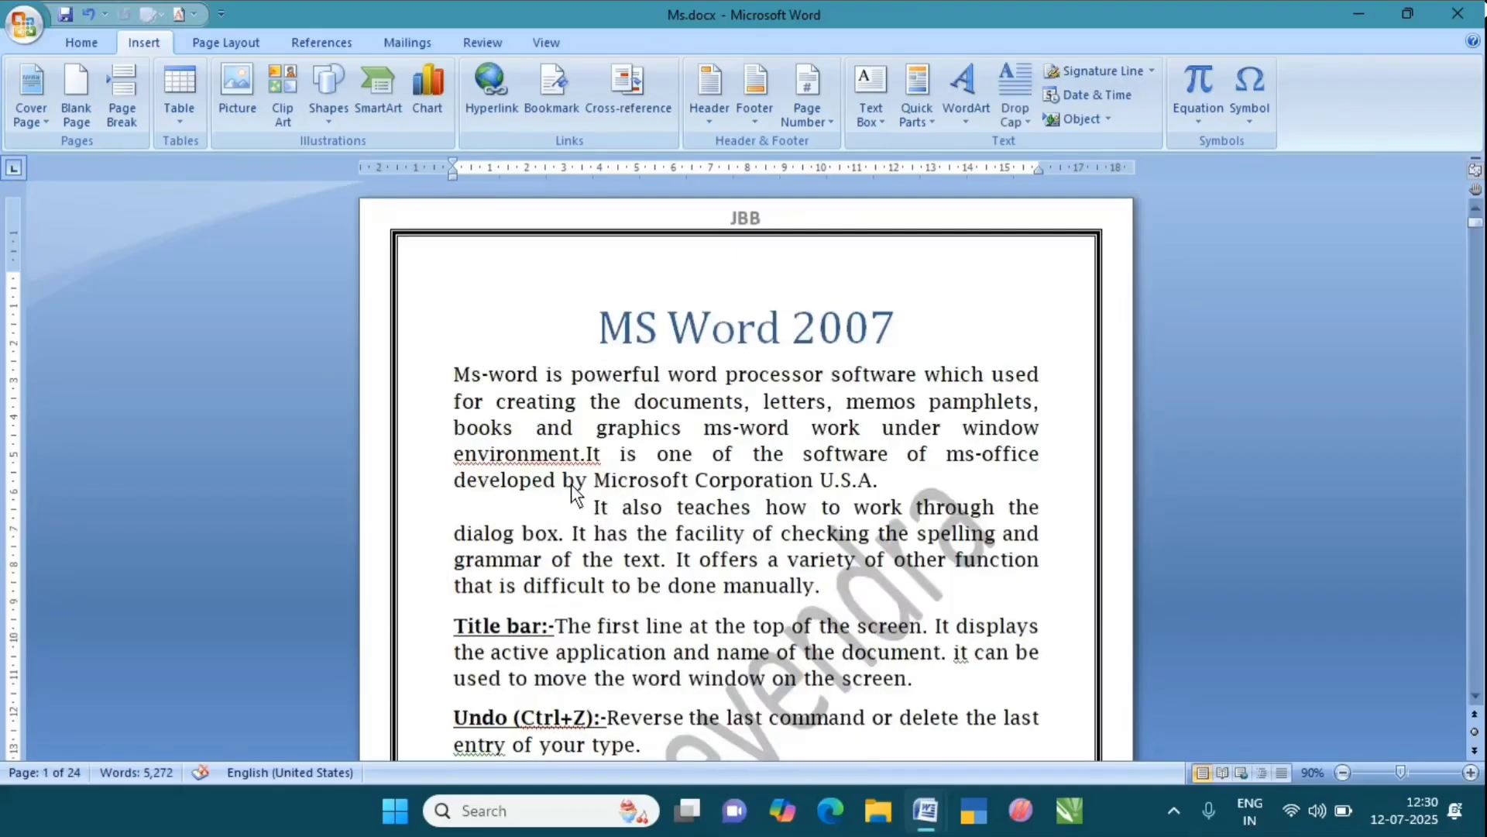
{"action": "left_click", "coordinate": [562, 94]}
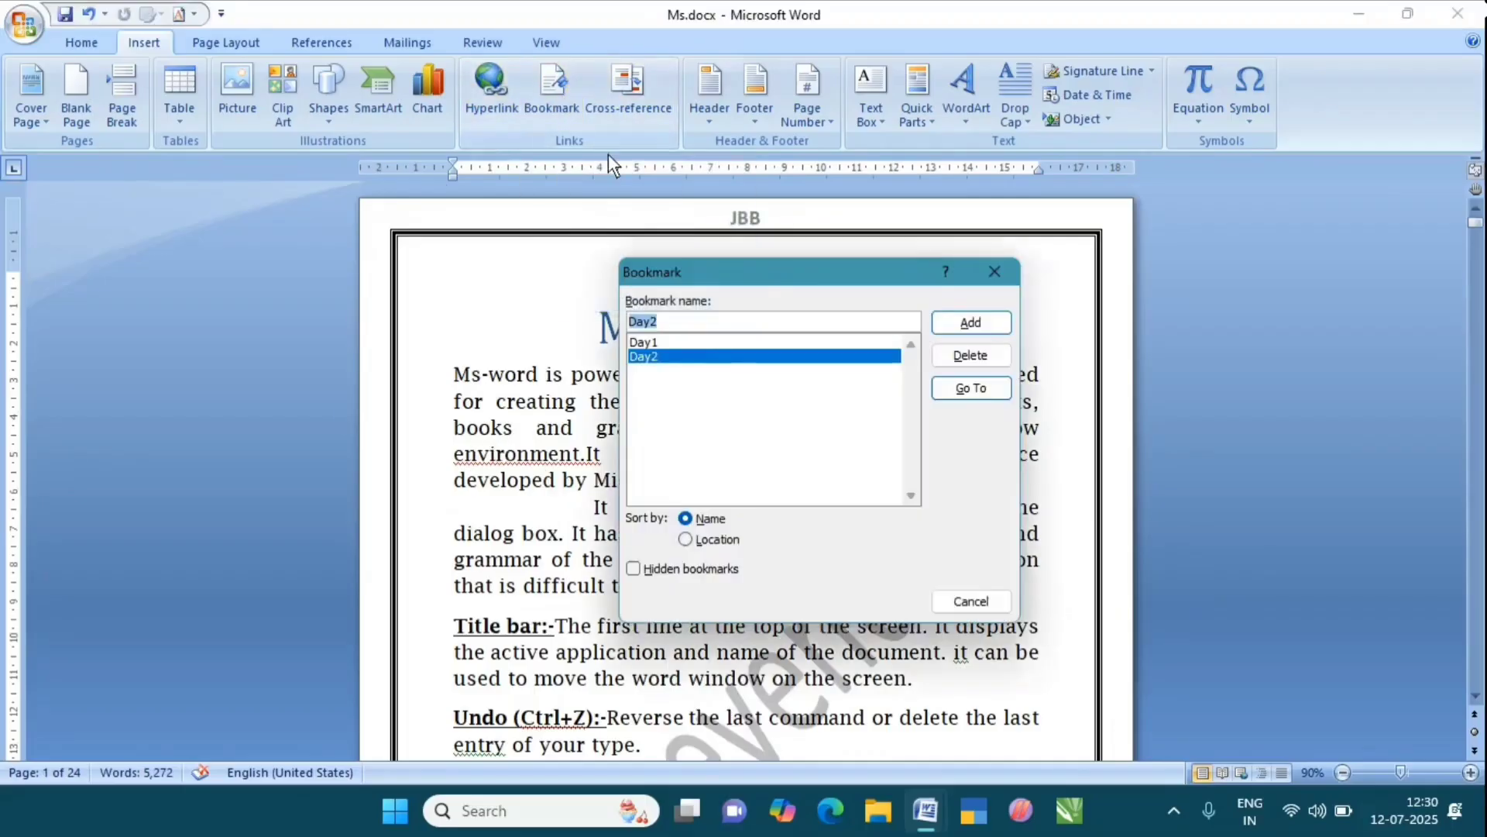
{"action": "left_click", "coordinate": [968, 386]}
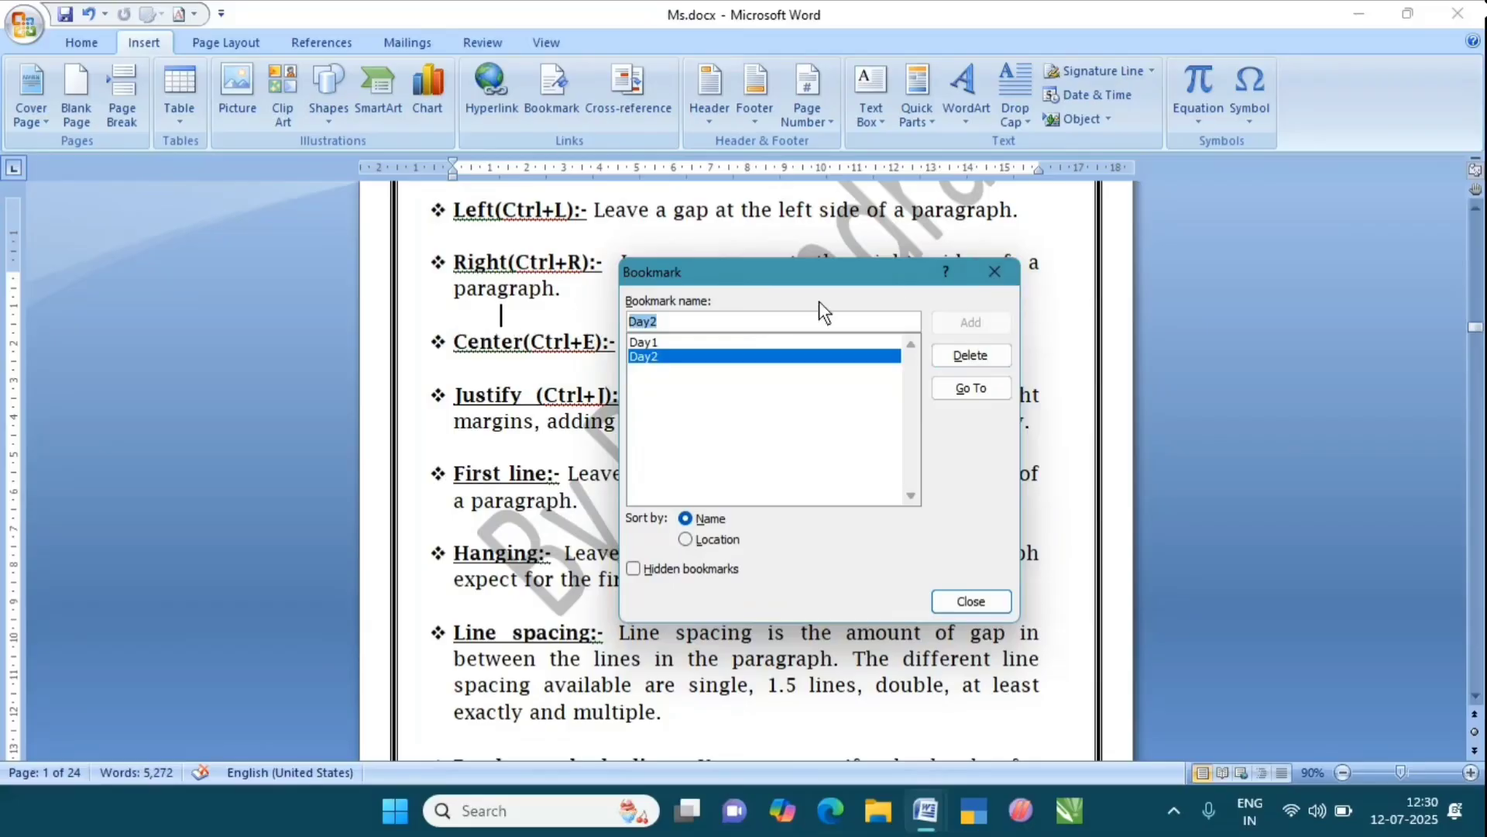
{"action": "left_click", "coordinate": [672, 341]}
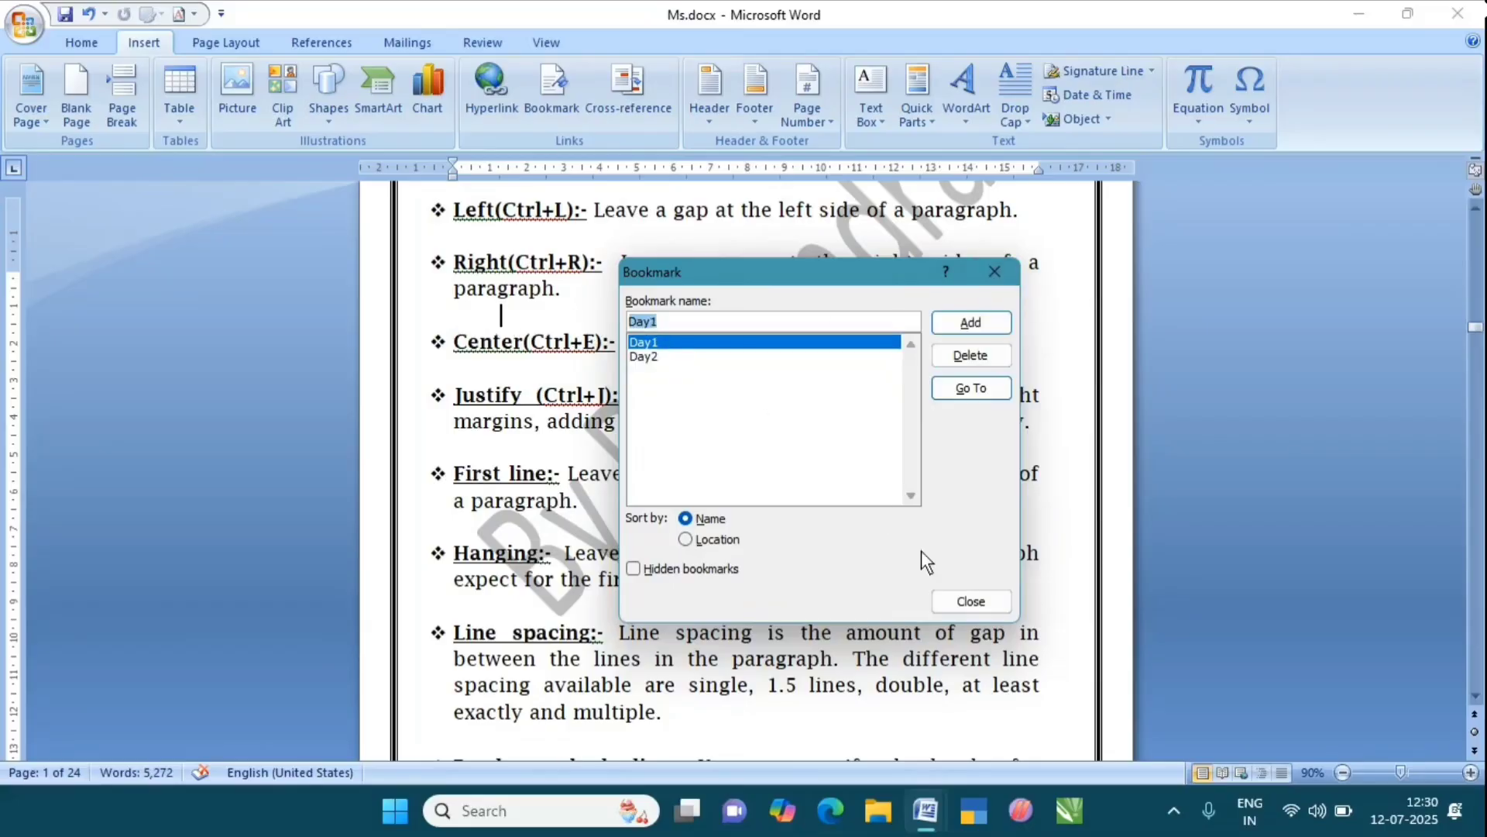
{"action": "left_click", "coordinate": [974, 388]}
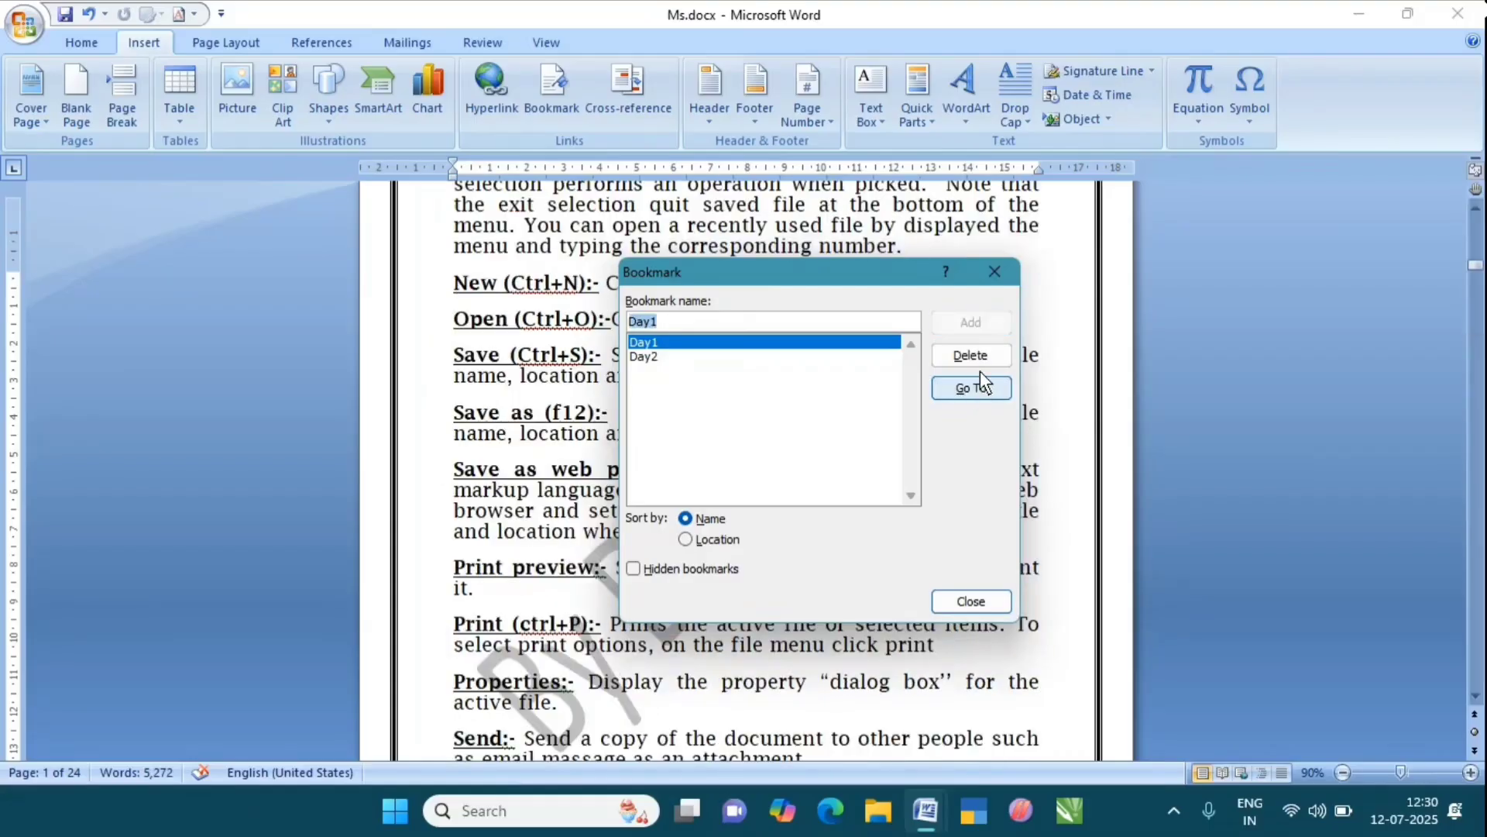
{"action": "left_click", "coordinate": [995, 272]}
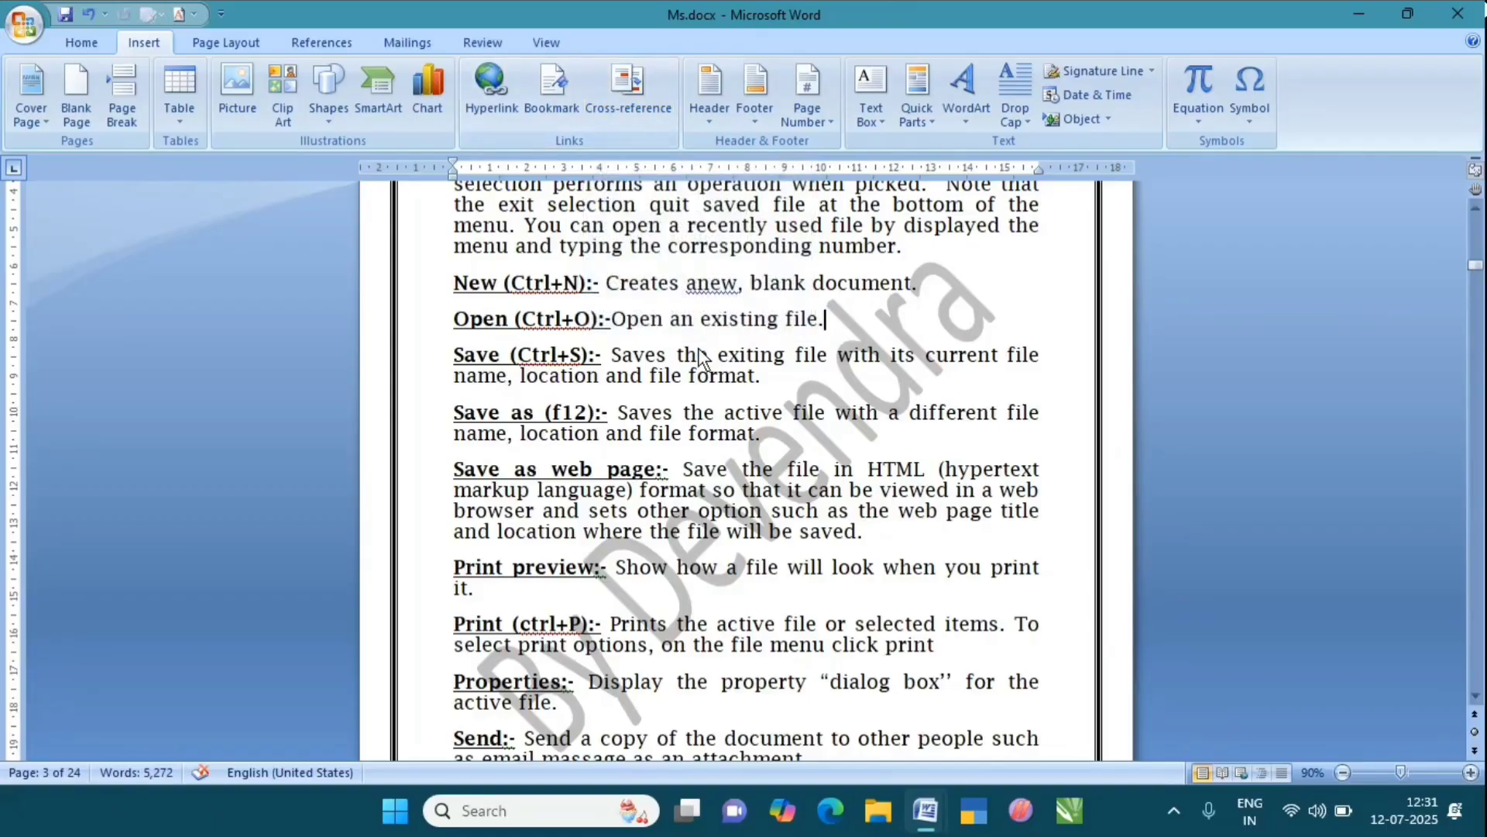
- Insert a blank page at the start of the document, before the MS Word 2007 page
{"action": "key", "text": "ctrl+Home"}
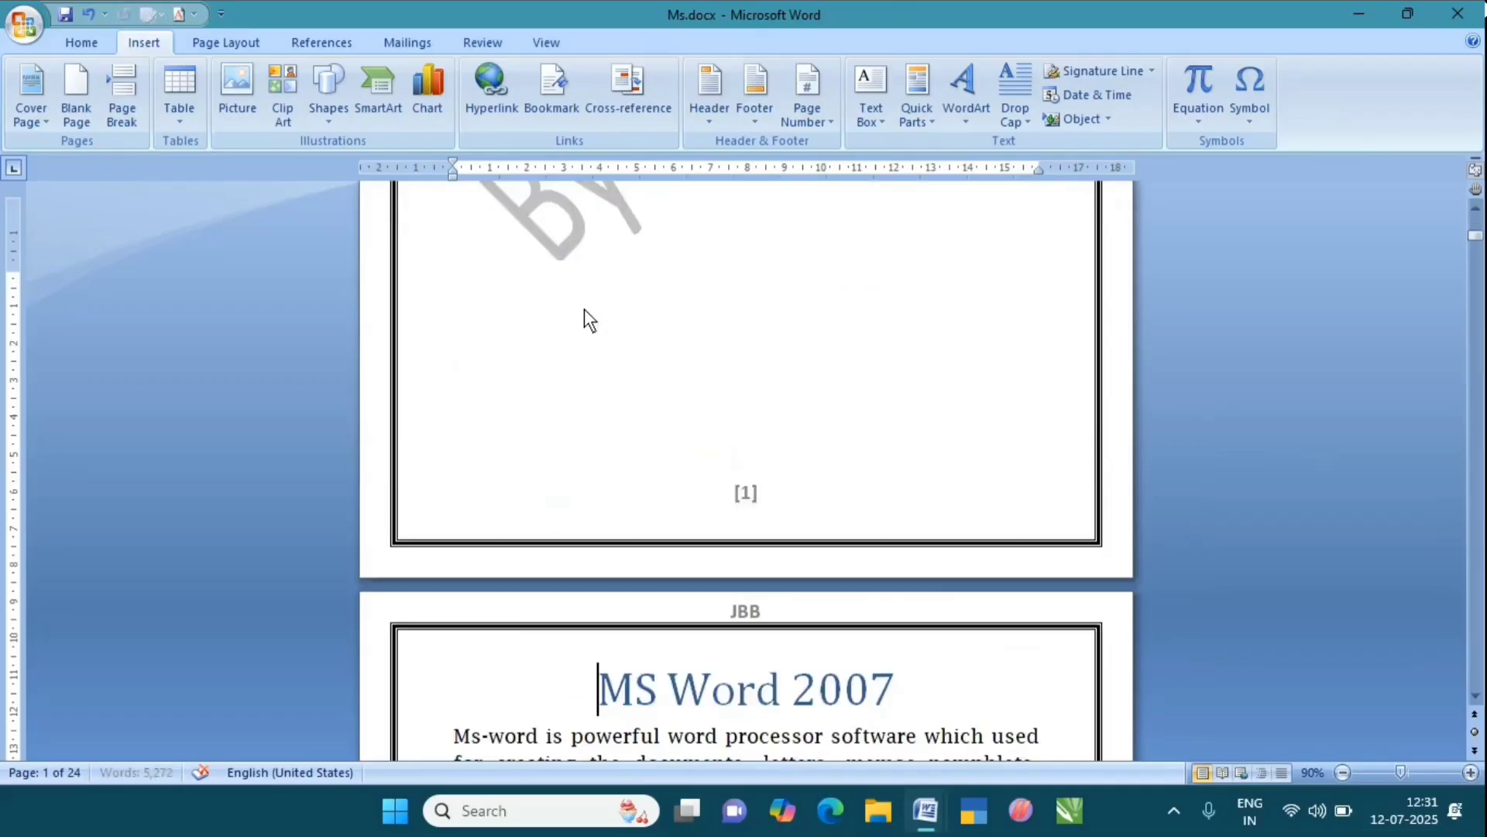
{"action": "key", "text": "ctrl+z"}
{"action": "key", "text": "ctrl+Home"}
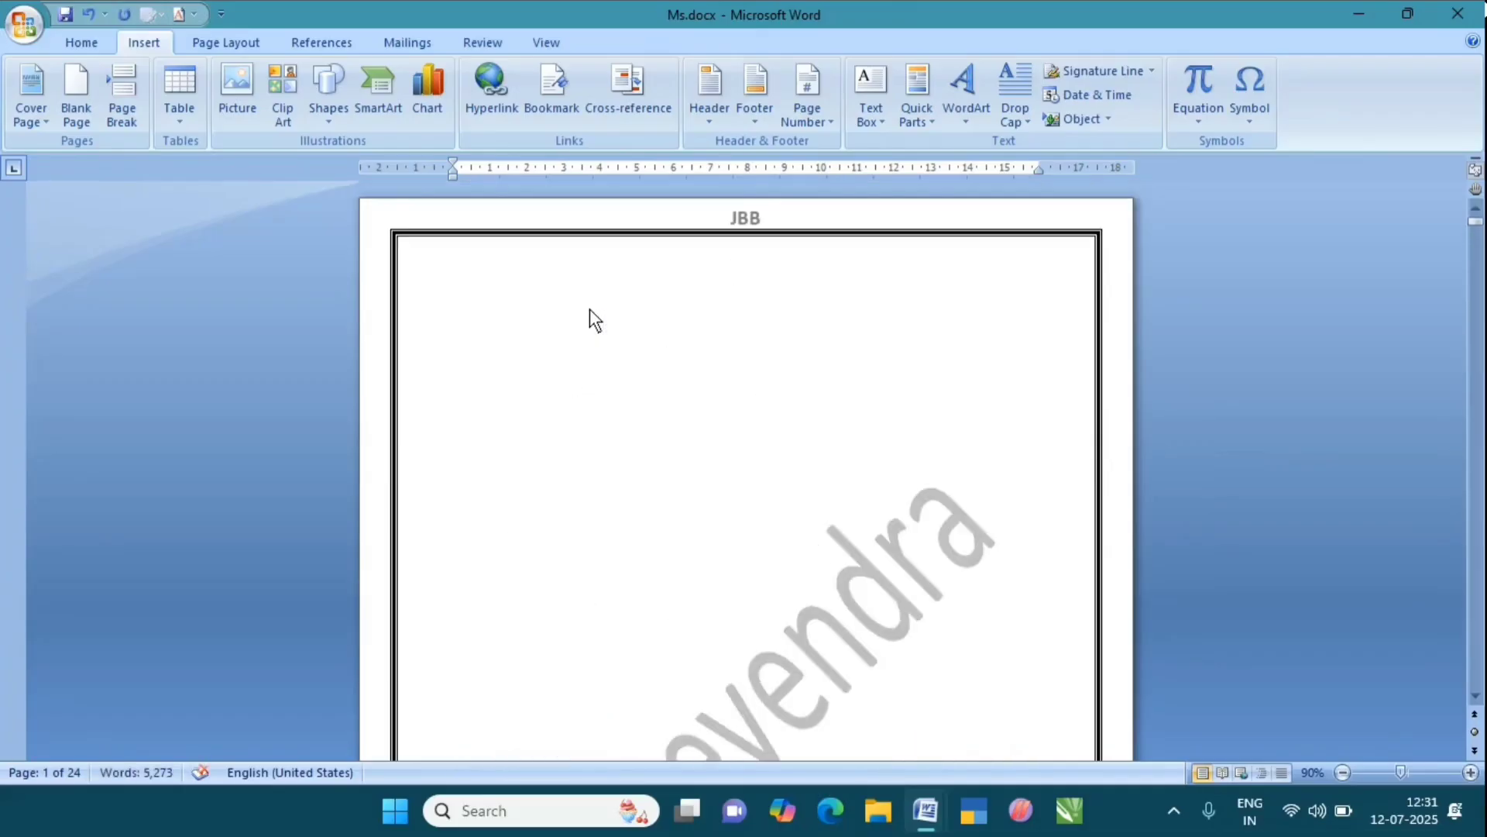
{"action": "left_click", "coordinate": [93, 100]}
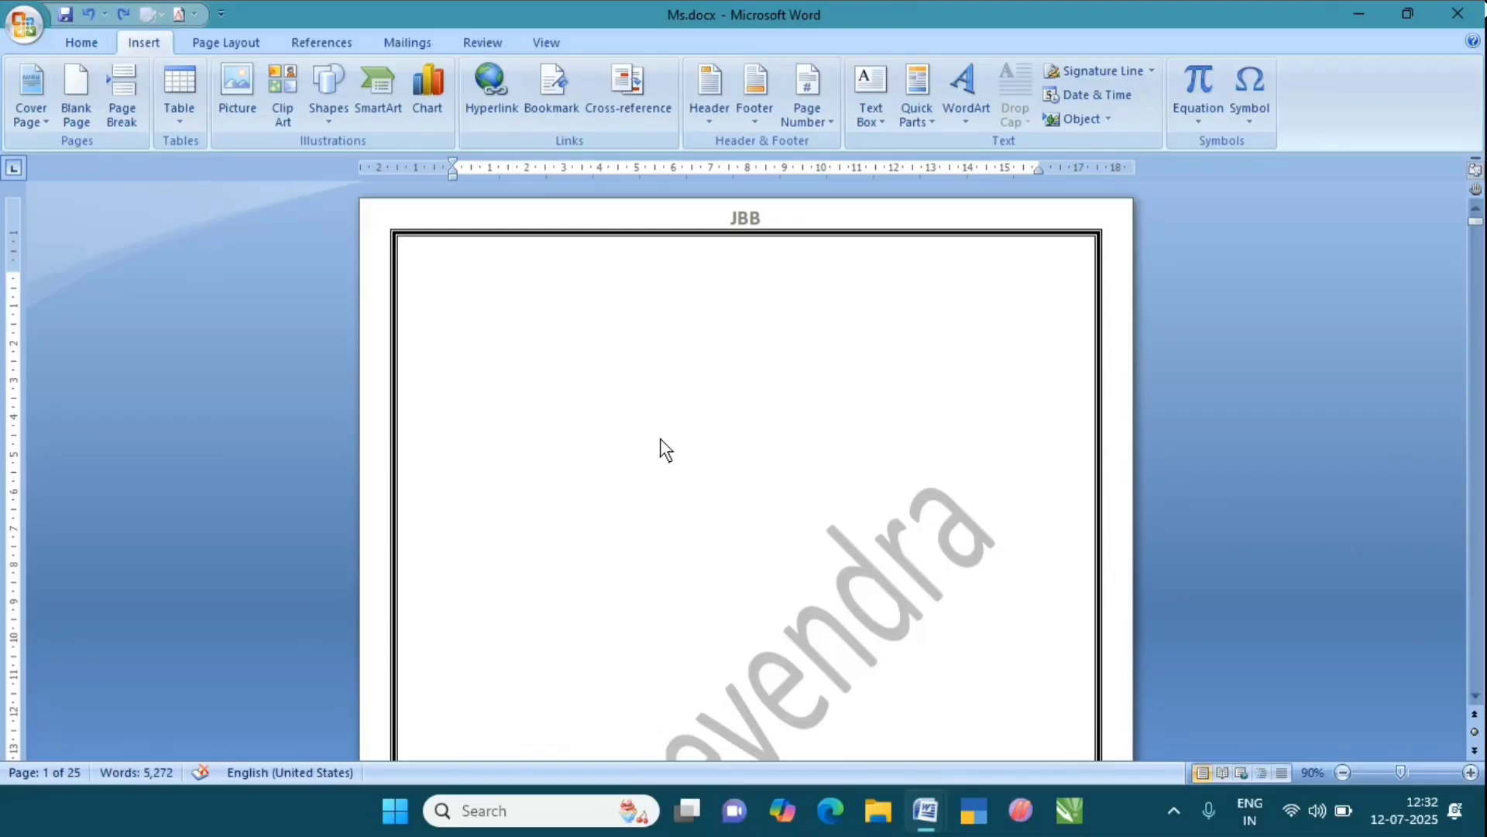
- Add the centered heading "Table of content" at the top of the blank first page
{"action": "type", "text": "Ta"}
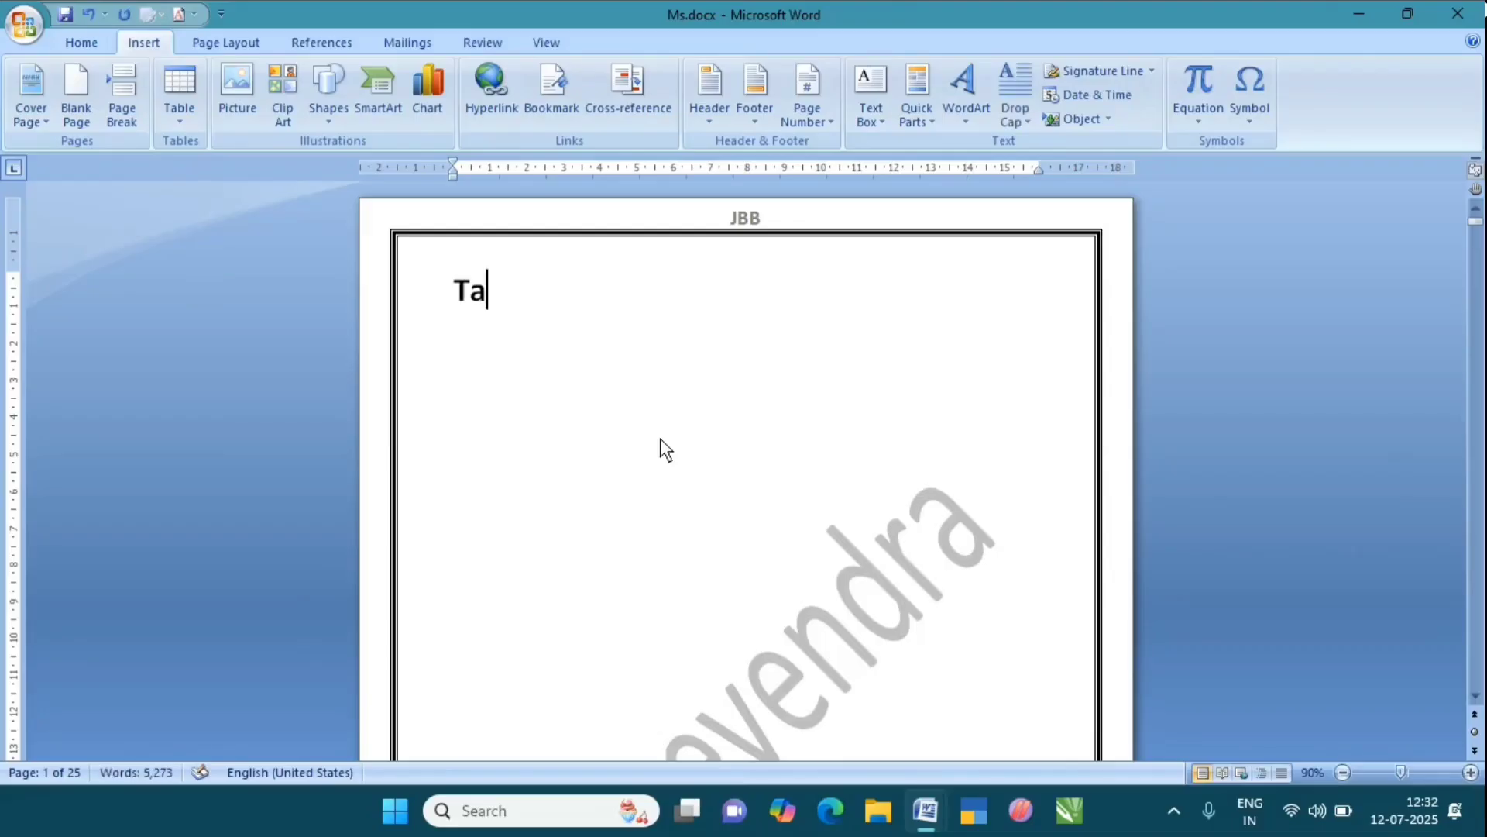
{"action": "type", "text": "ble of com"}
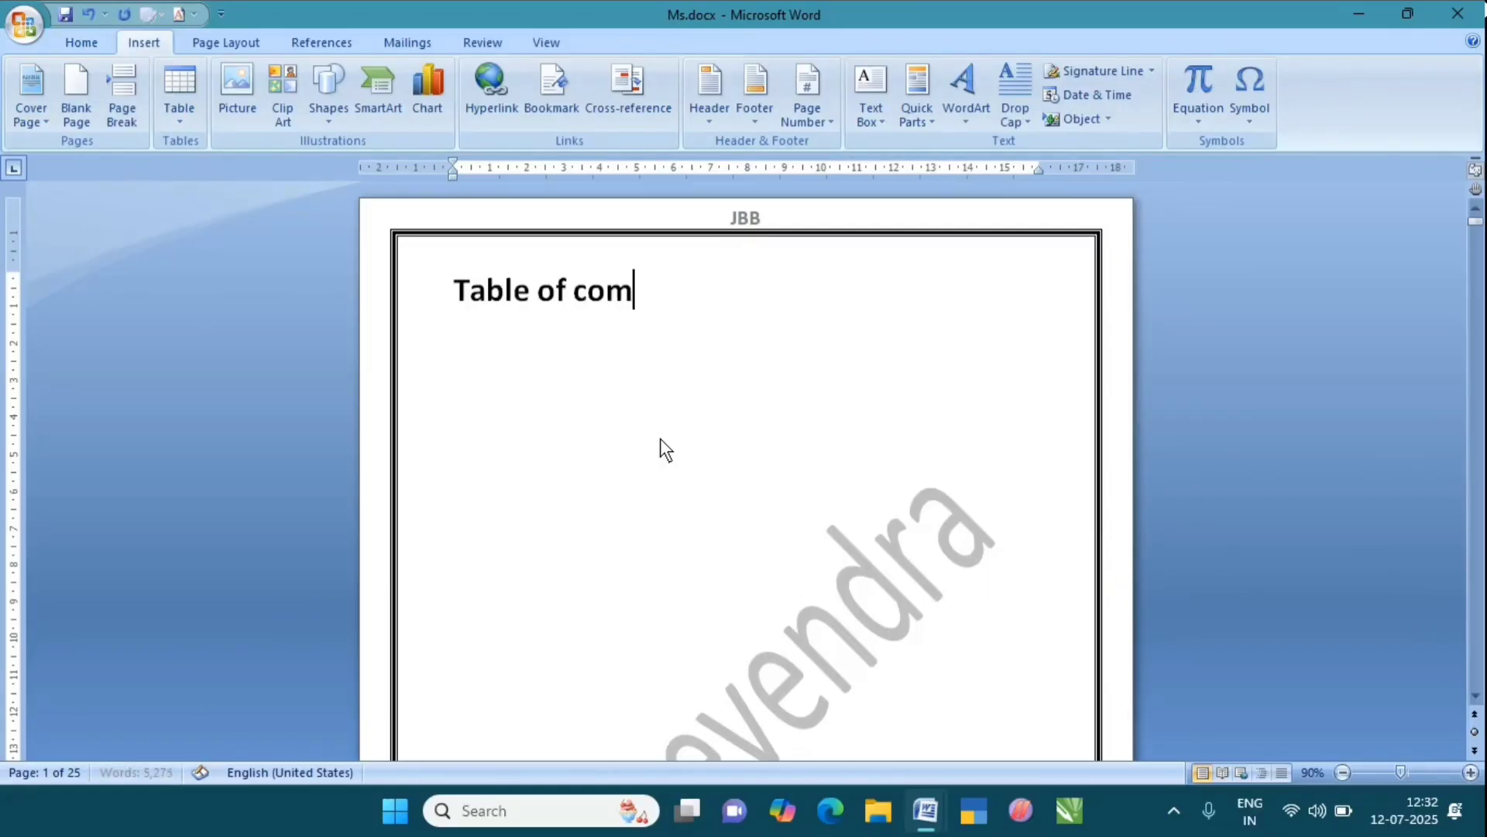
{"action": "key", "text": "BackSpace"}
{"action": "type", "text": "ntent"}
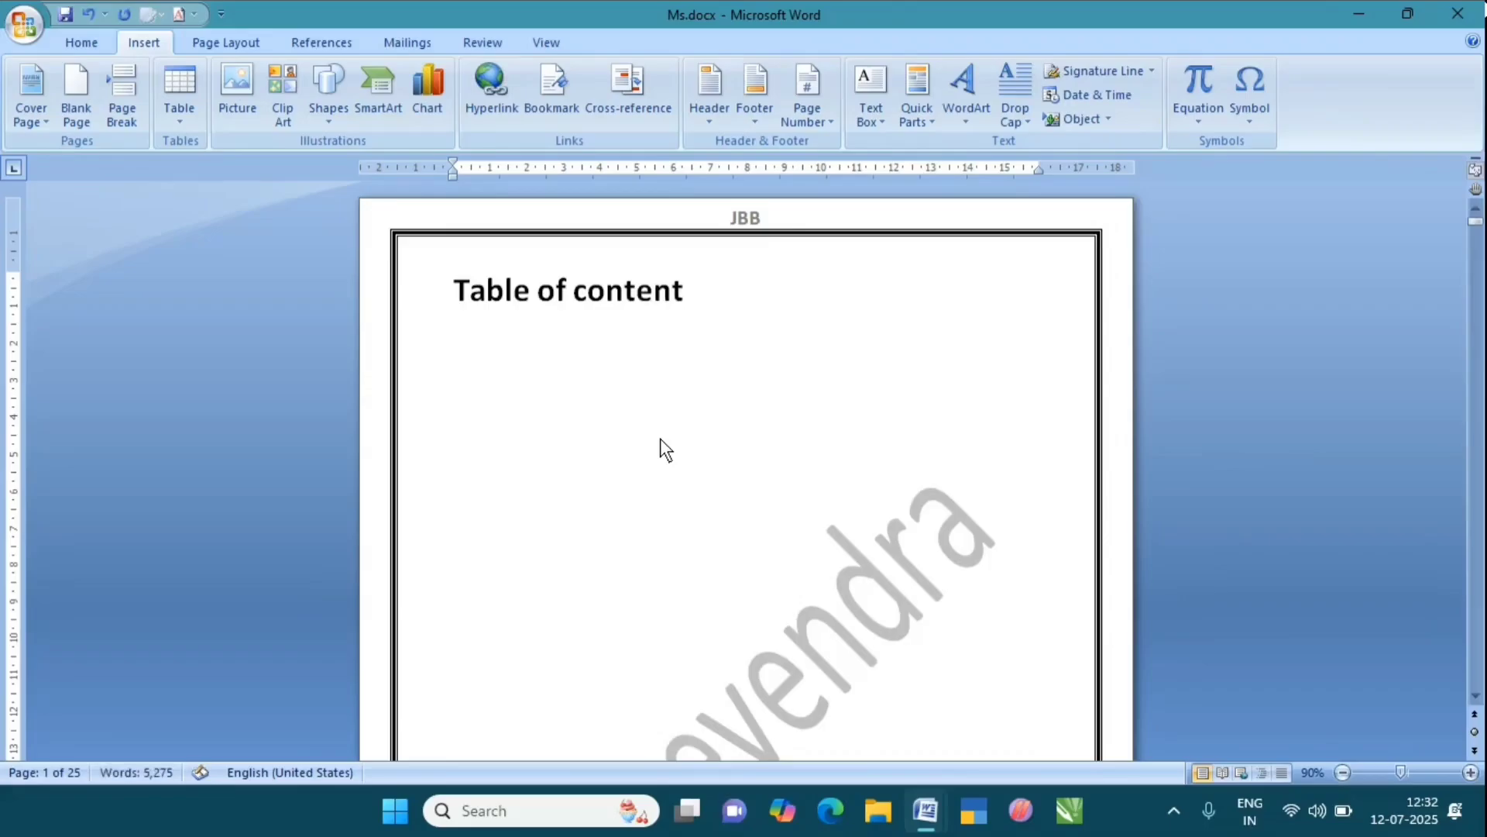
{"action": "key", "text": "Return"}
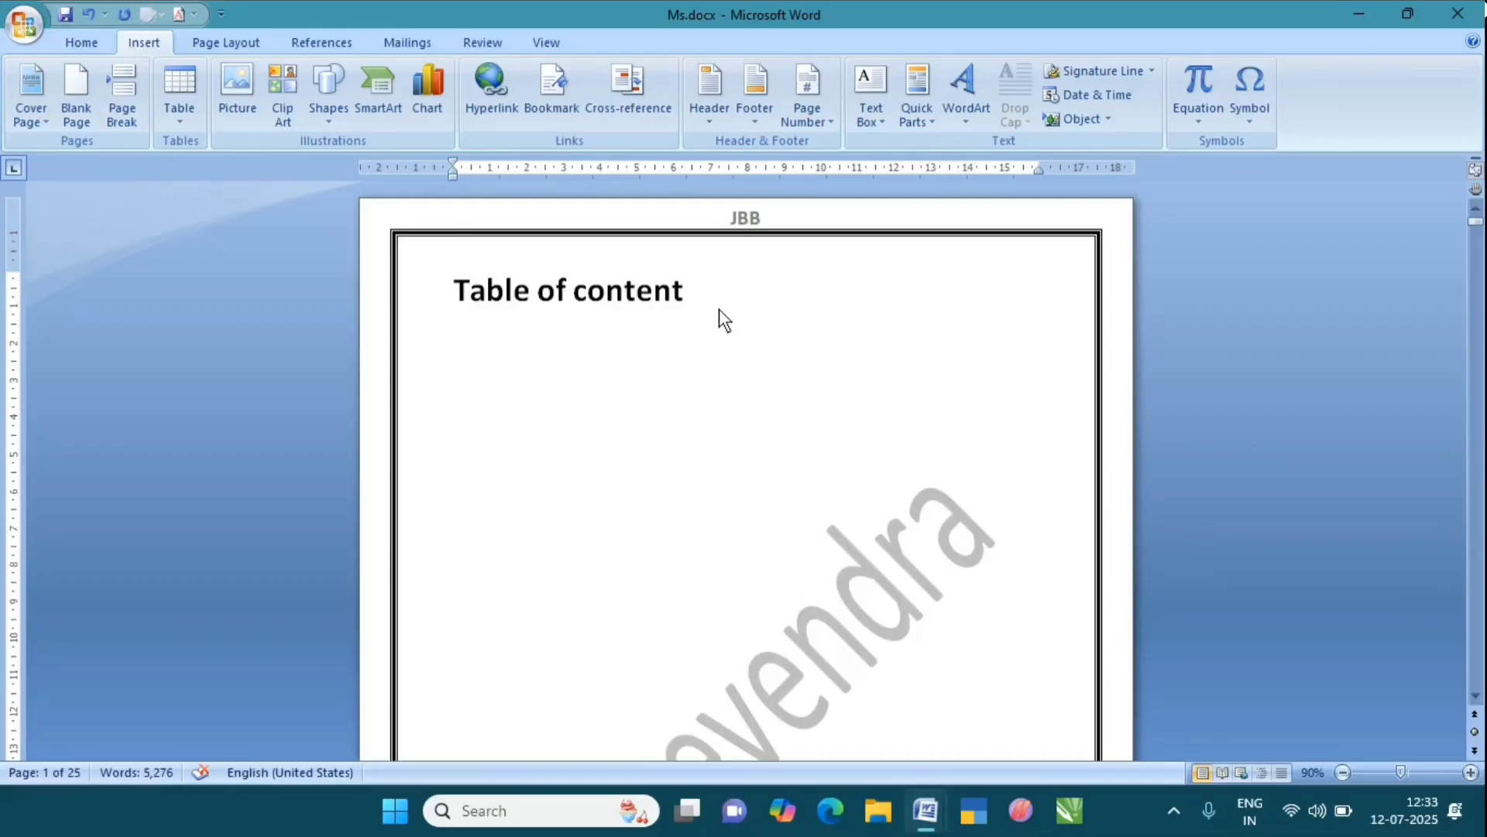
{"action": "key", "text": "ctrl+e"}
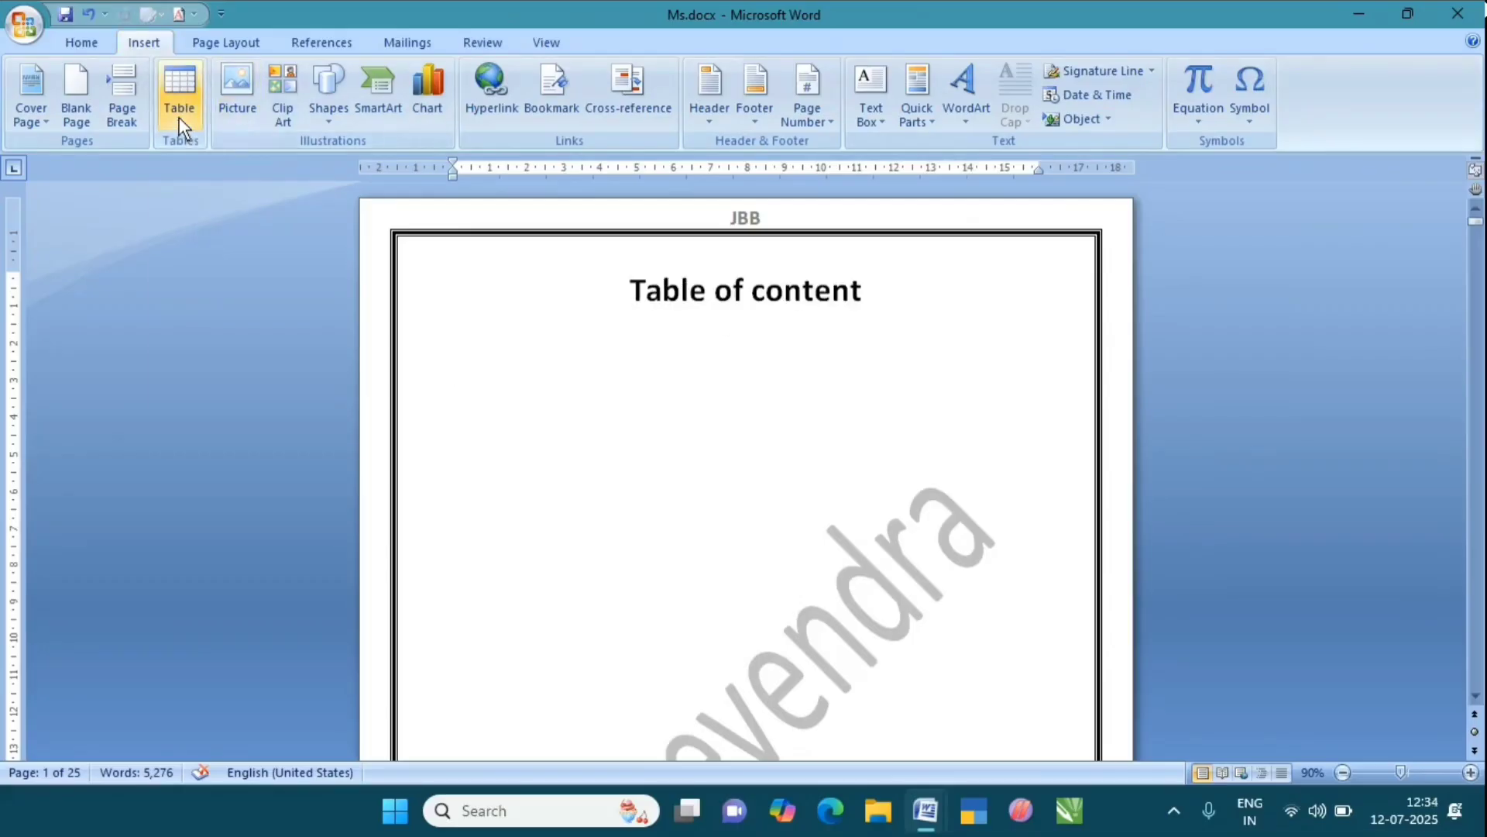
- Insert a table of three columns and four rows below the heading, with the column headers Sn., Chapter and Page No
{"action": "left_click", "coordinate": [179, 120]}
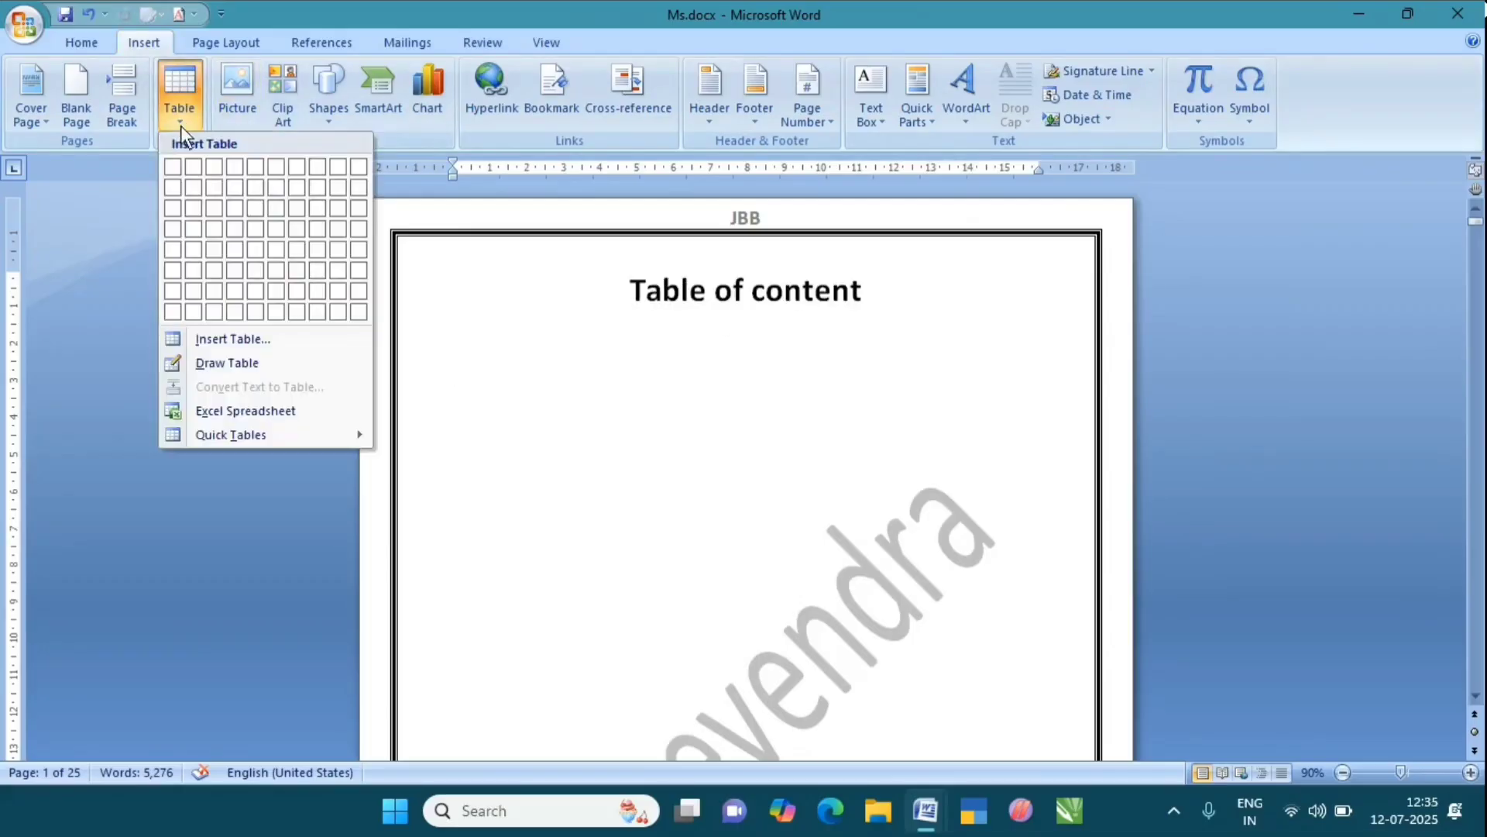
{"action": "left_click", "coordinate": [208, 228]}
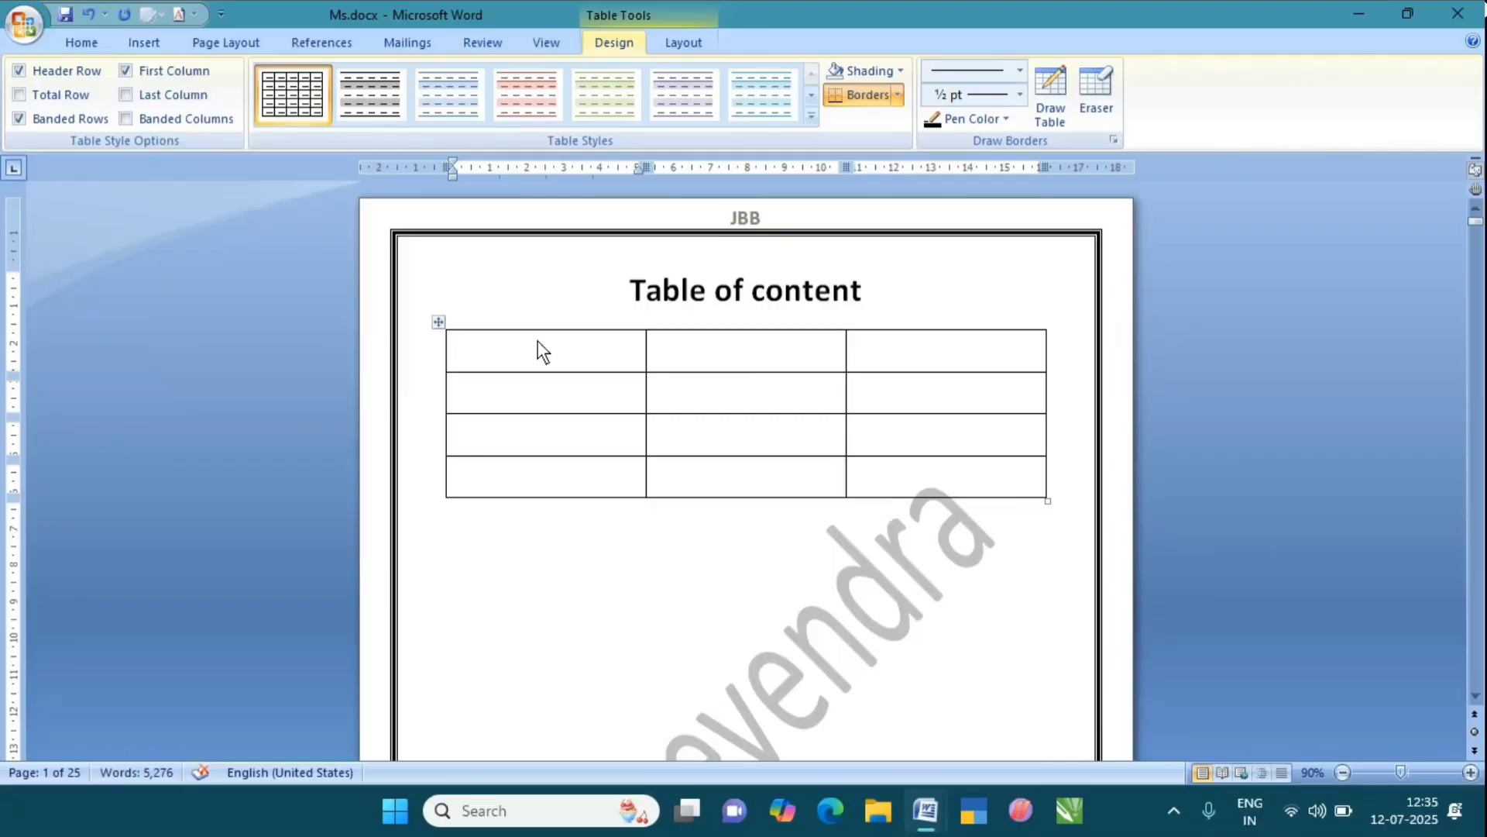
{"action": "type", "text": "Sn."}
{"action": "left_click", "coordinate": [717, 361]}
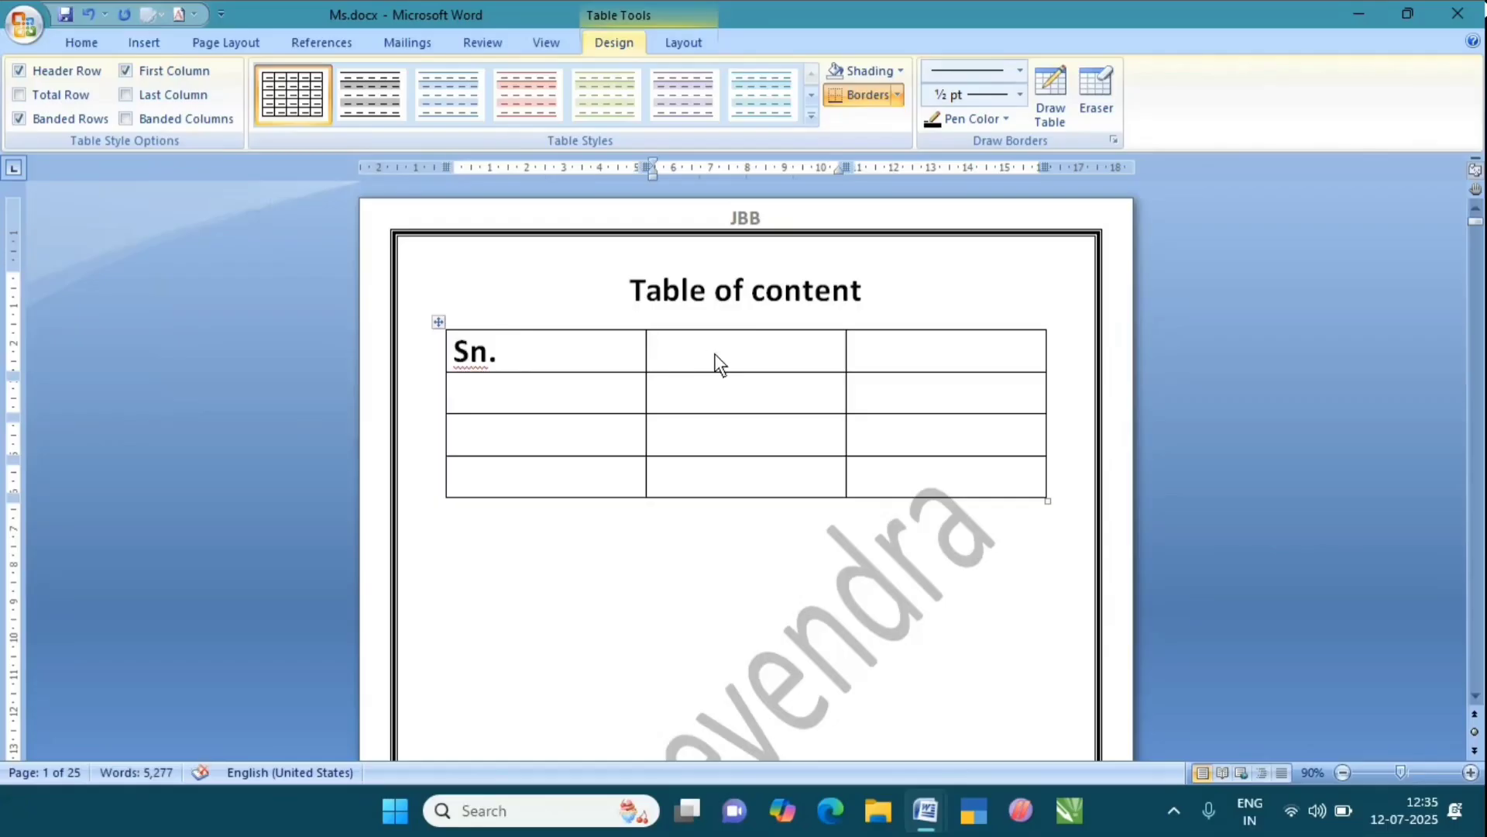
{"action": "type", "text": "Chapter"}
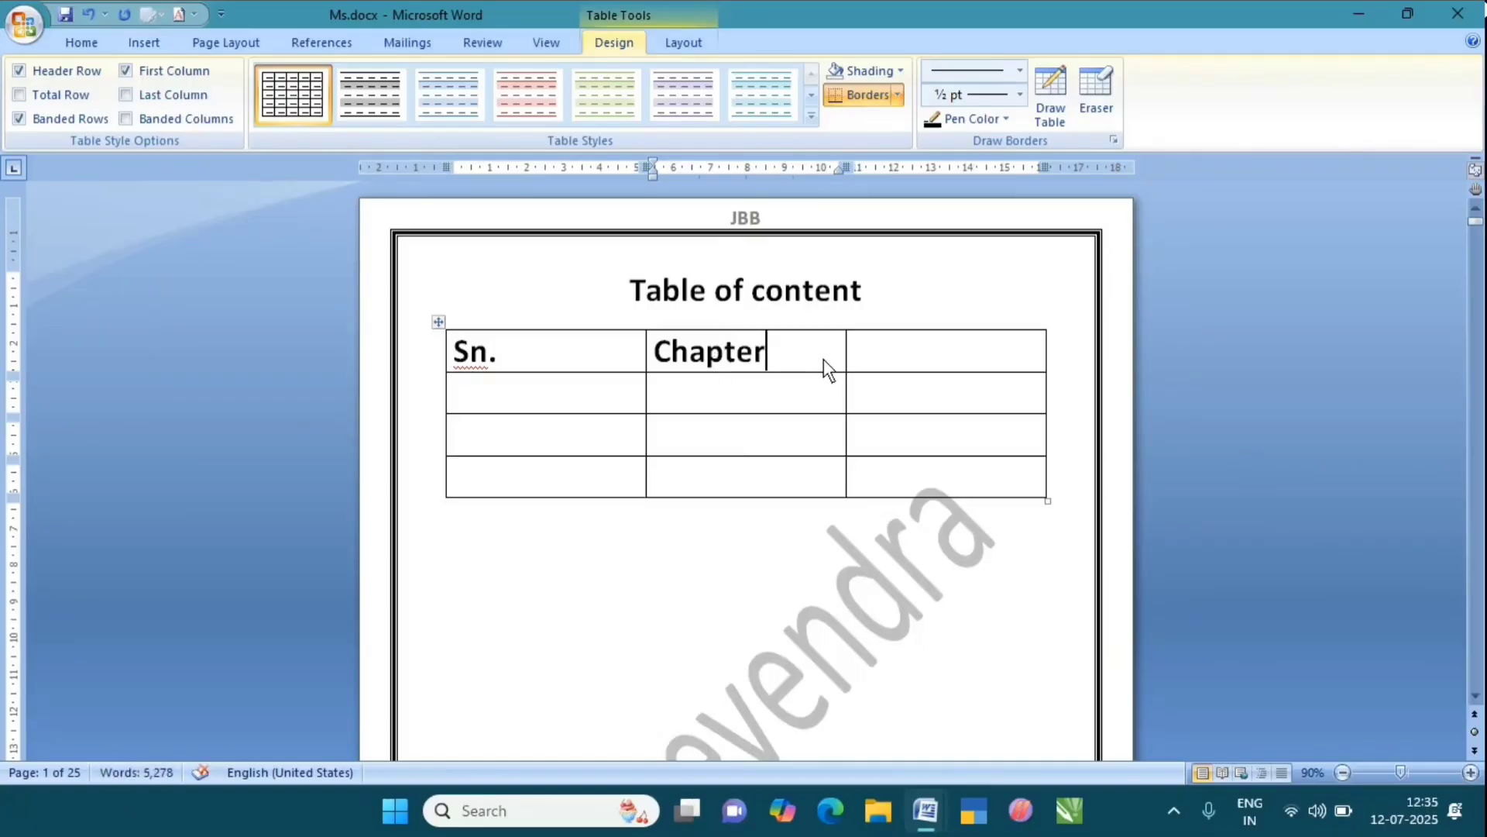
{"action": "left_click", "coordinate": [956, 364]}
{"action": "type", "text": "P"}
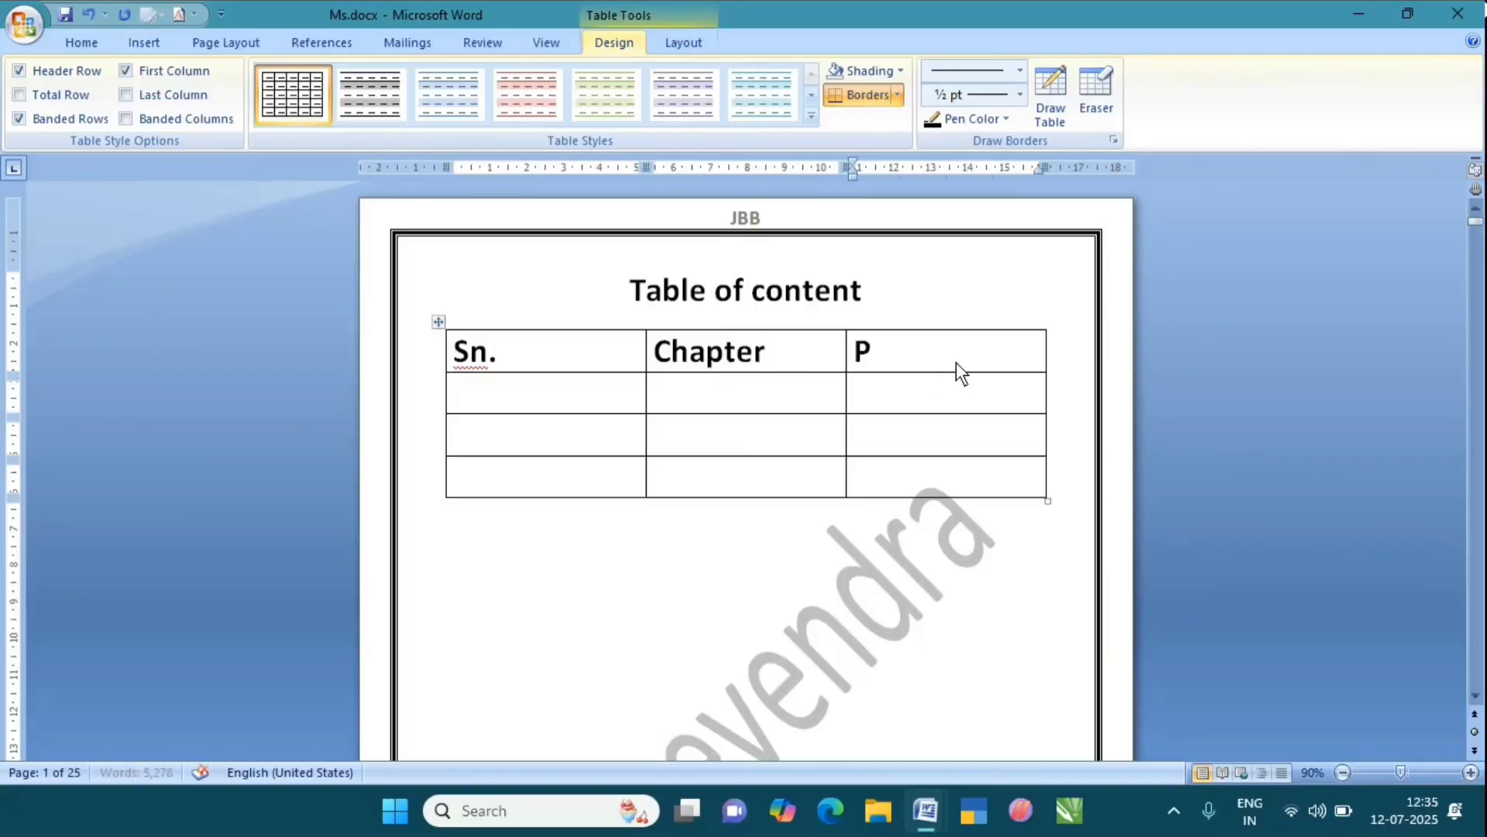
{"action": "type", "text": "age No."}
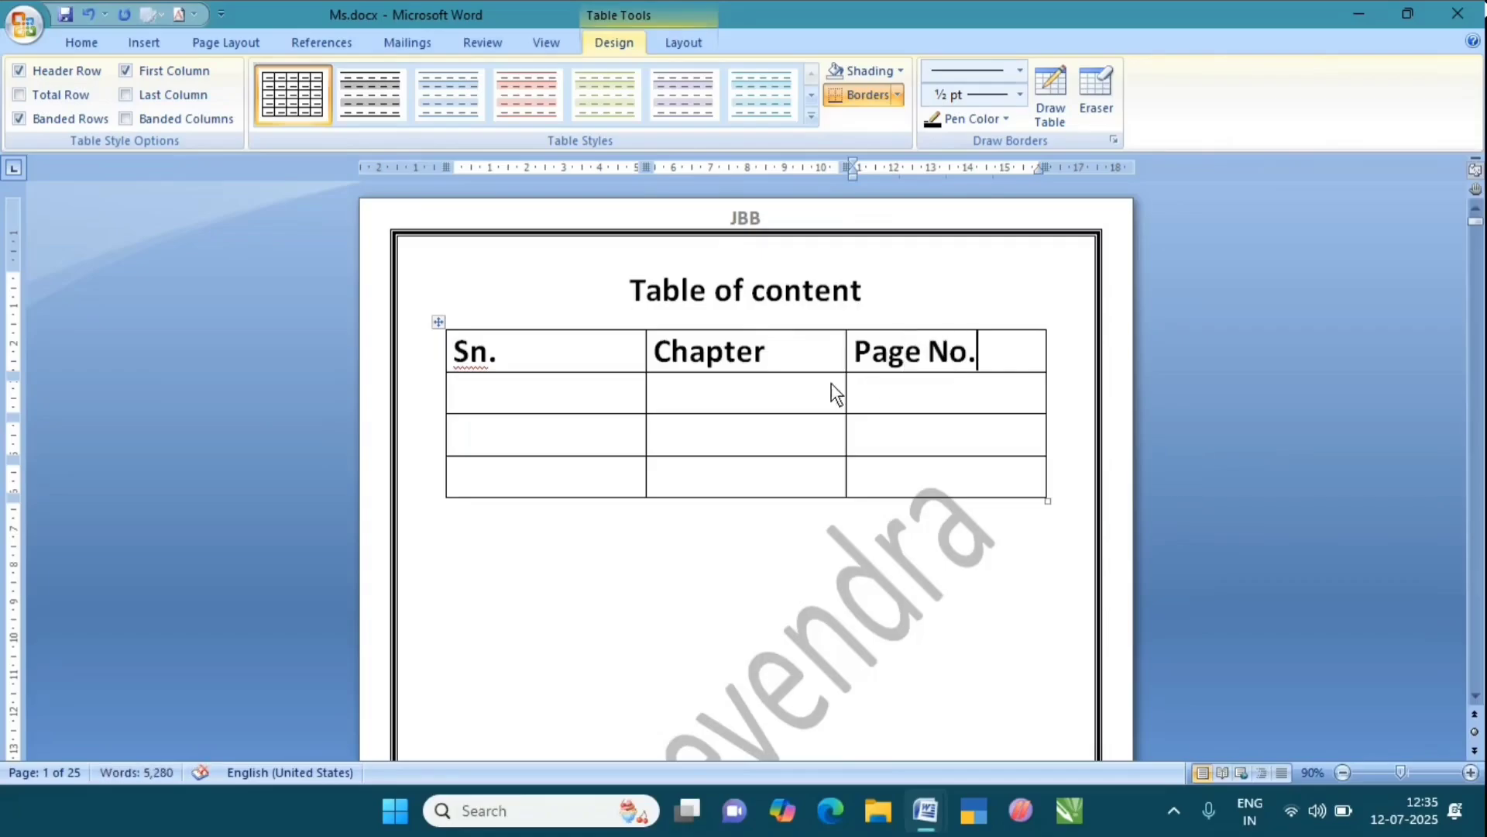
- Enter serial number 1 in the Sn. column of the first row below the headers
{"action": "left_click", "coordinate": [574, 393]}
{"action": "type", "text": "1"}
{"action": "left_click", "coordinate": [651, 389]}
- Examine the MS Word 2007 heading on the second page and the paragraph style applied to it
{"action": "scroll", "coordinate": [681, 392], "scroll_direction": "down", "scroll_amount": 10}
{"action": "scroll", "coordinate": [687, 415], "scroll_direction": "down", "scroll_amount": 10}
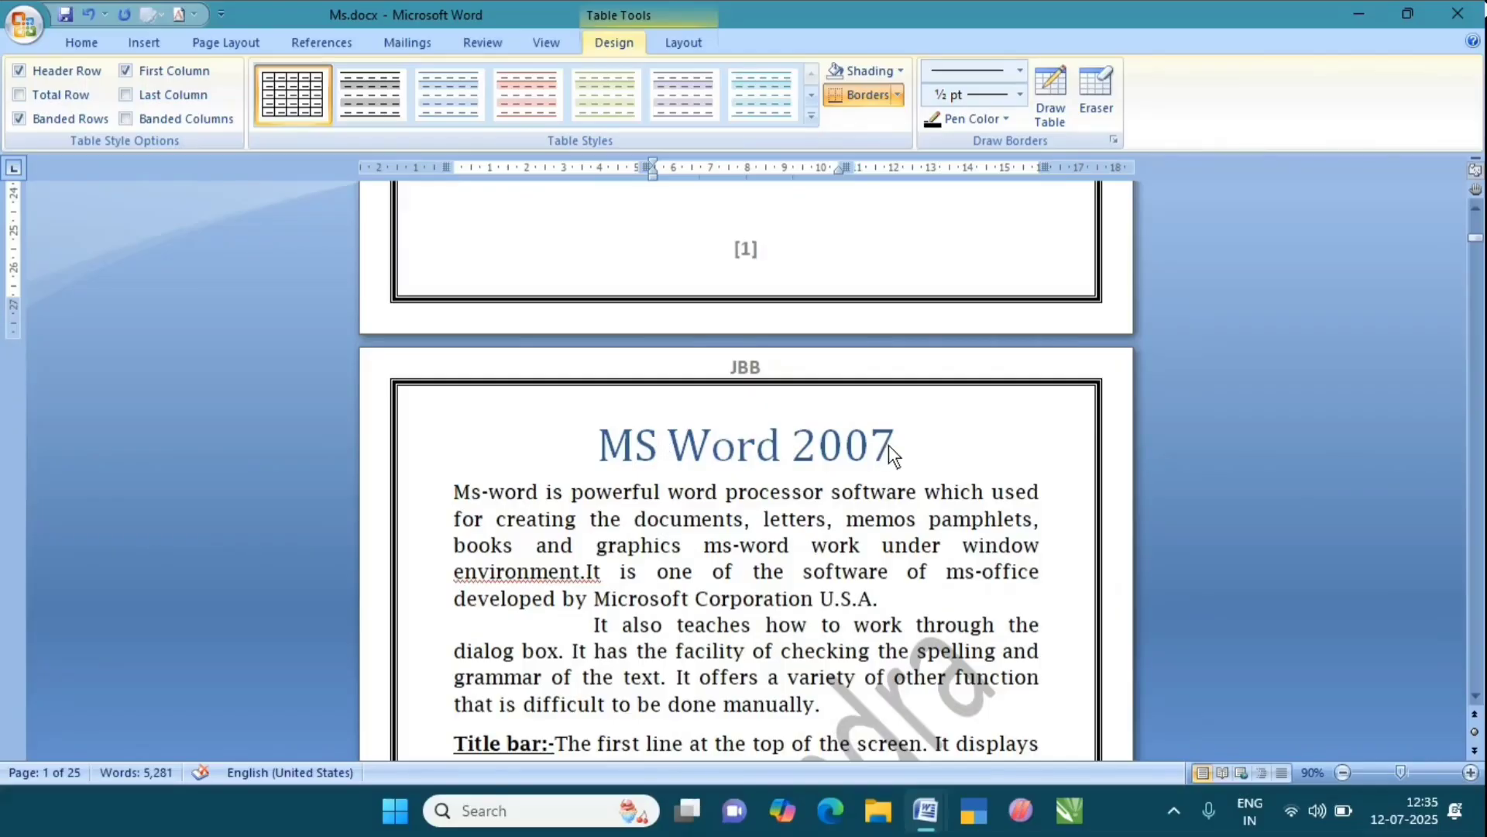
{"action": "scroll", "coordinate": [888, 434], "scroll_direction": "up", "scroll_amount": 20}
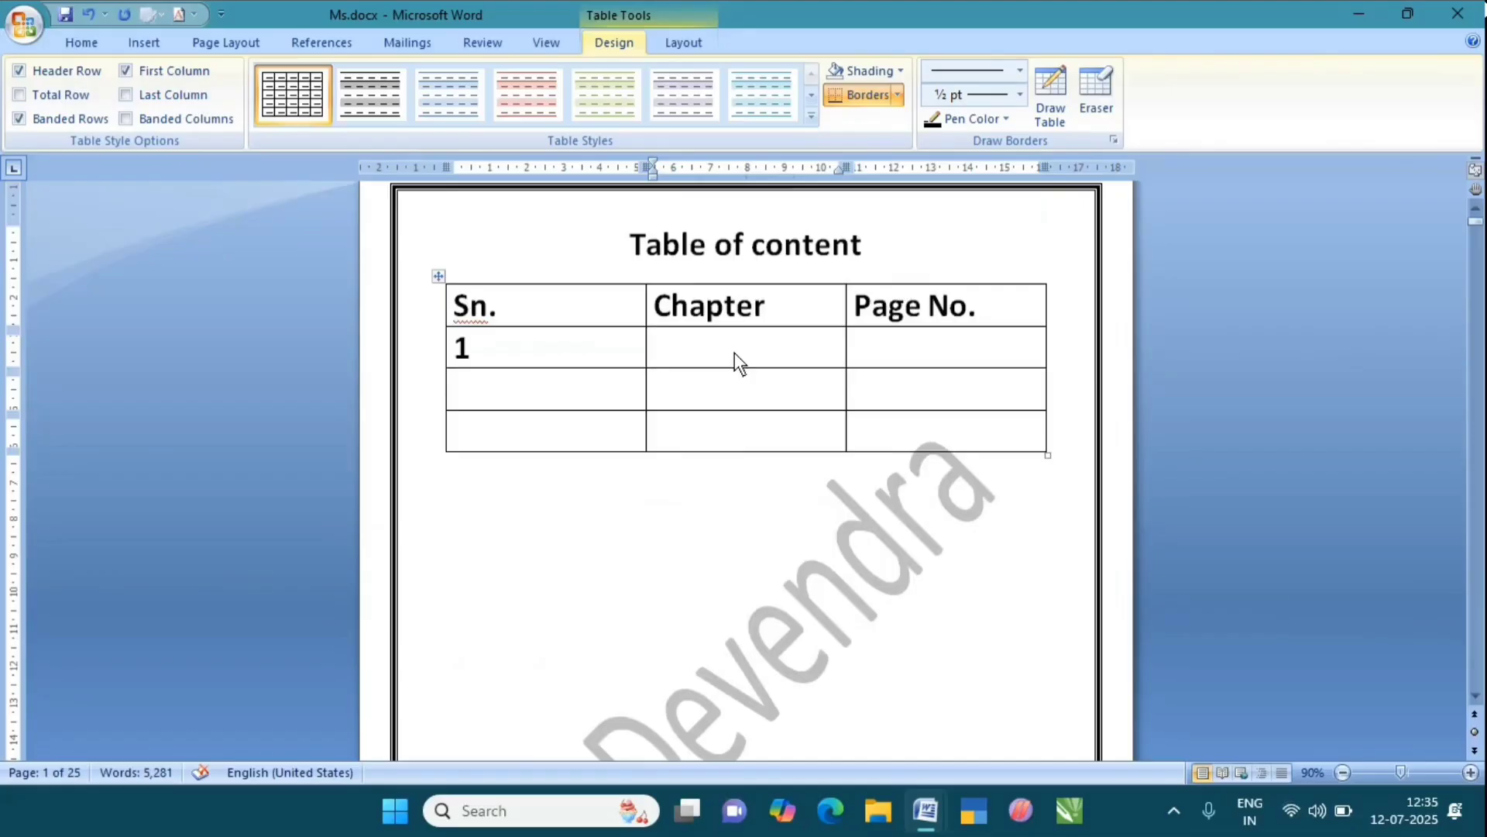
{"action": "left_click", "coordinate": [908, 341]}
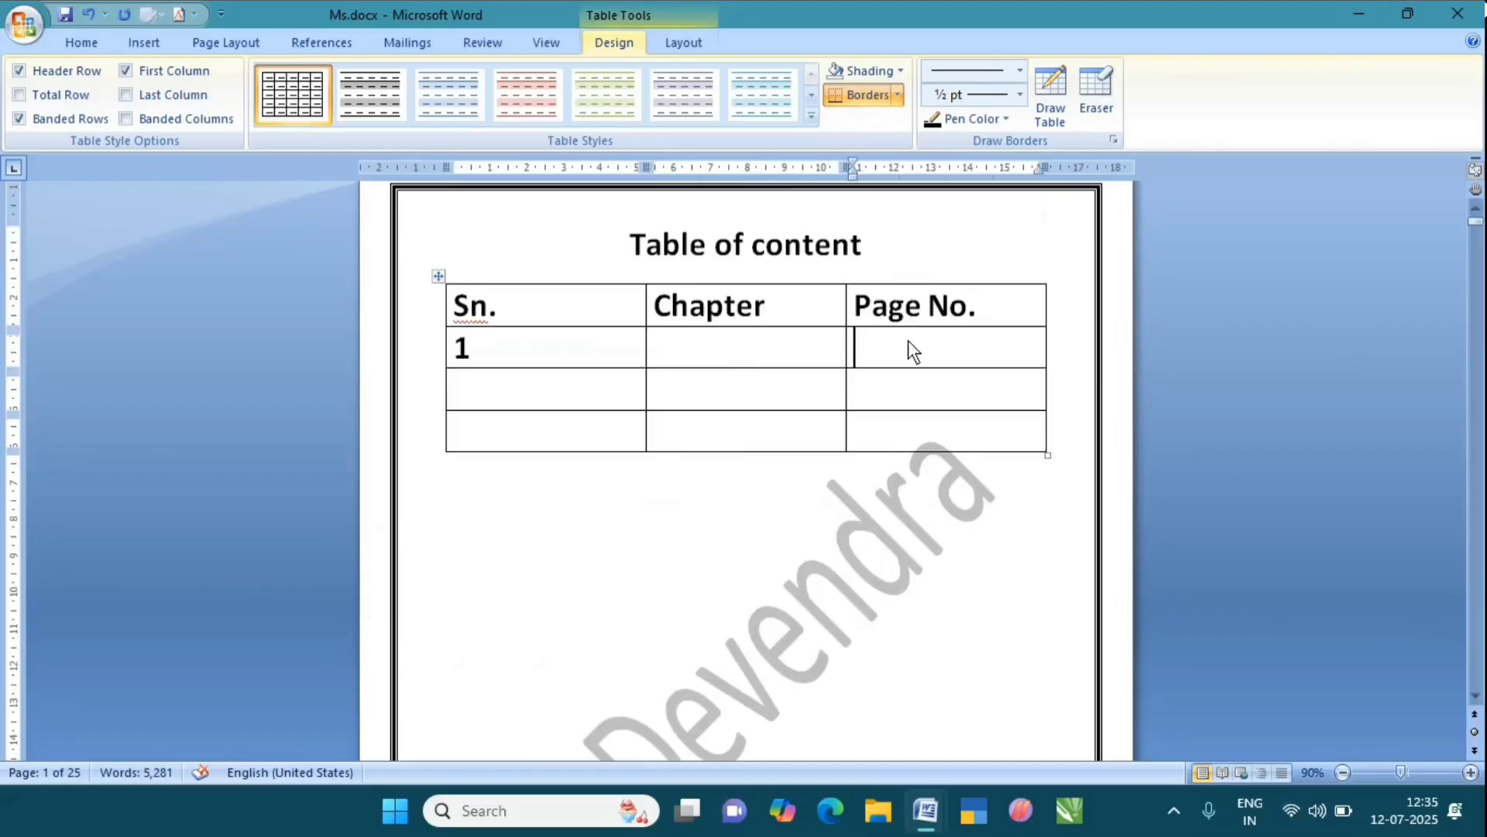
{"action": "left_click", "coordinate": [755, 353]}
{"action": "left_click", "coordinate": [142, 44]}
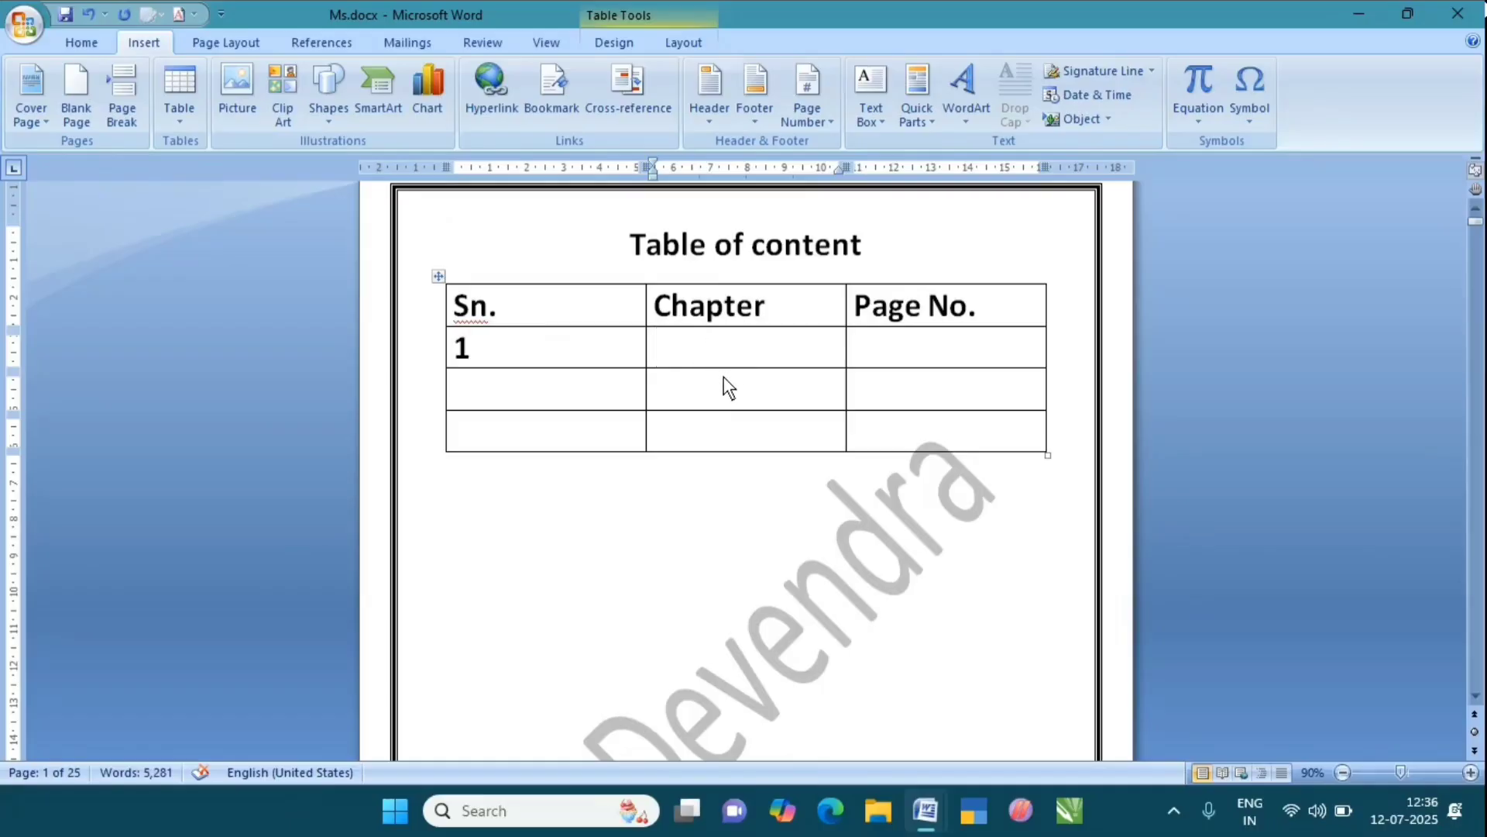
{"action": "scroll", "coordinate": [725, 362], "scroll_direction": "down", "scroll_amount": 15}
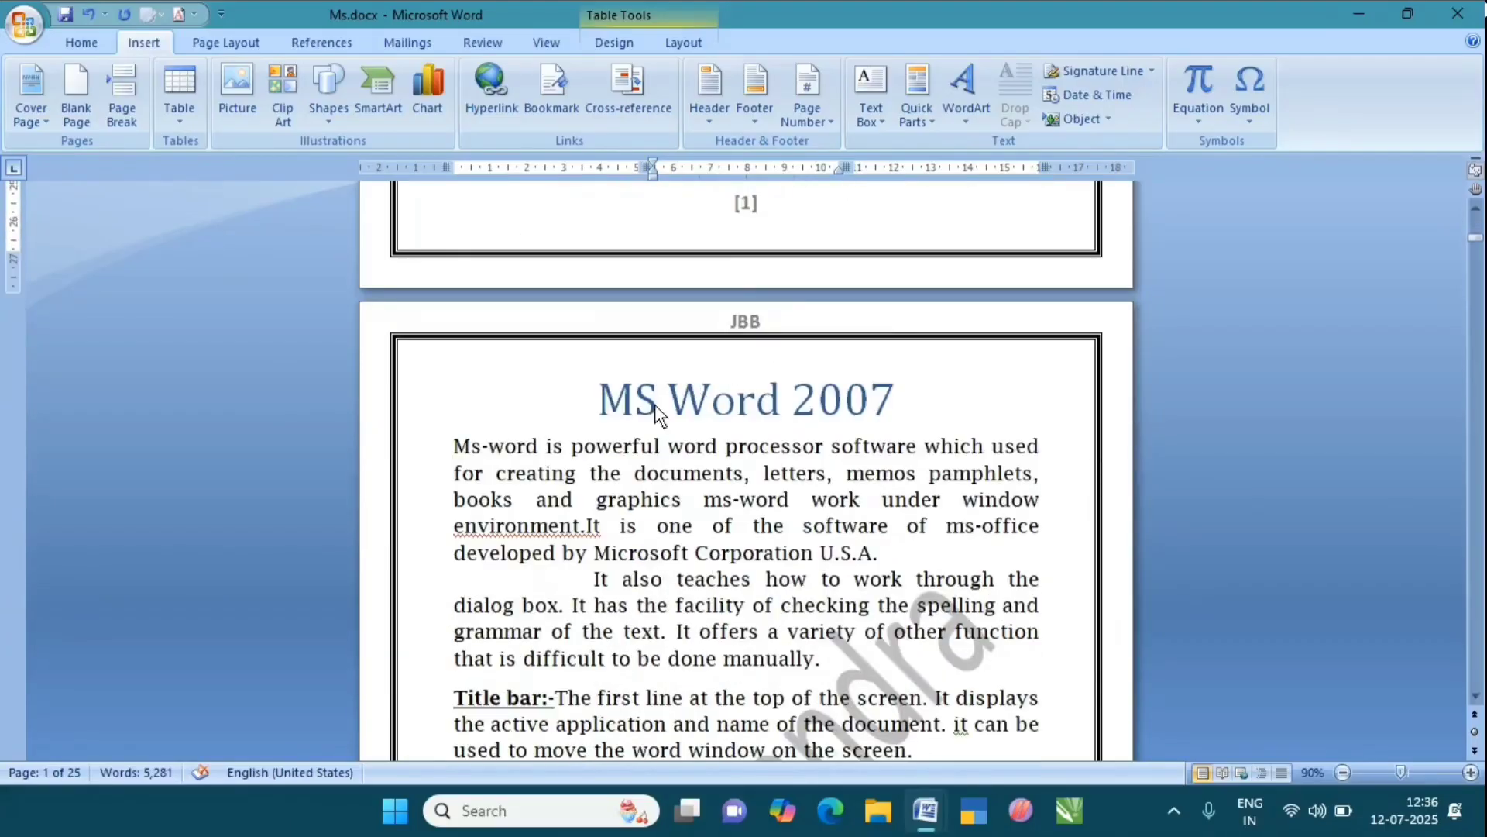
{"action": "left_click_drag", "start_coordinate": [603, 406], "coordinate": [851, 399]}
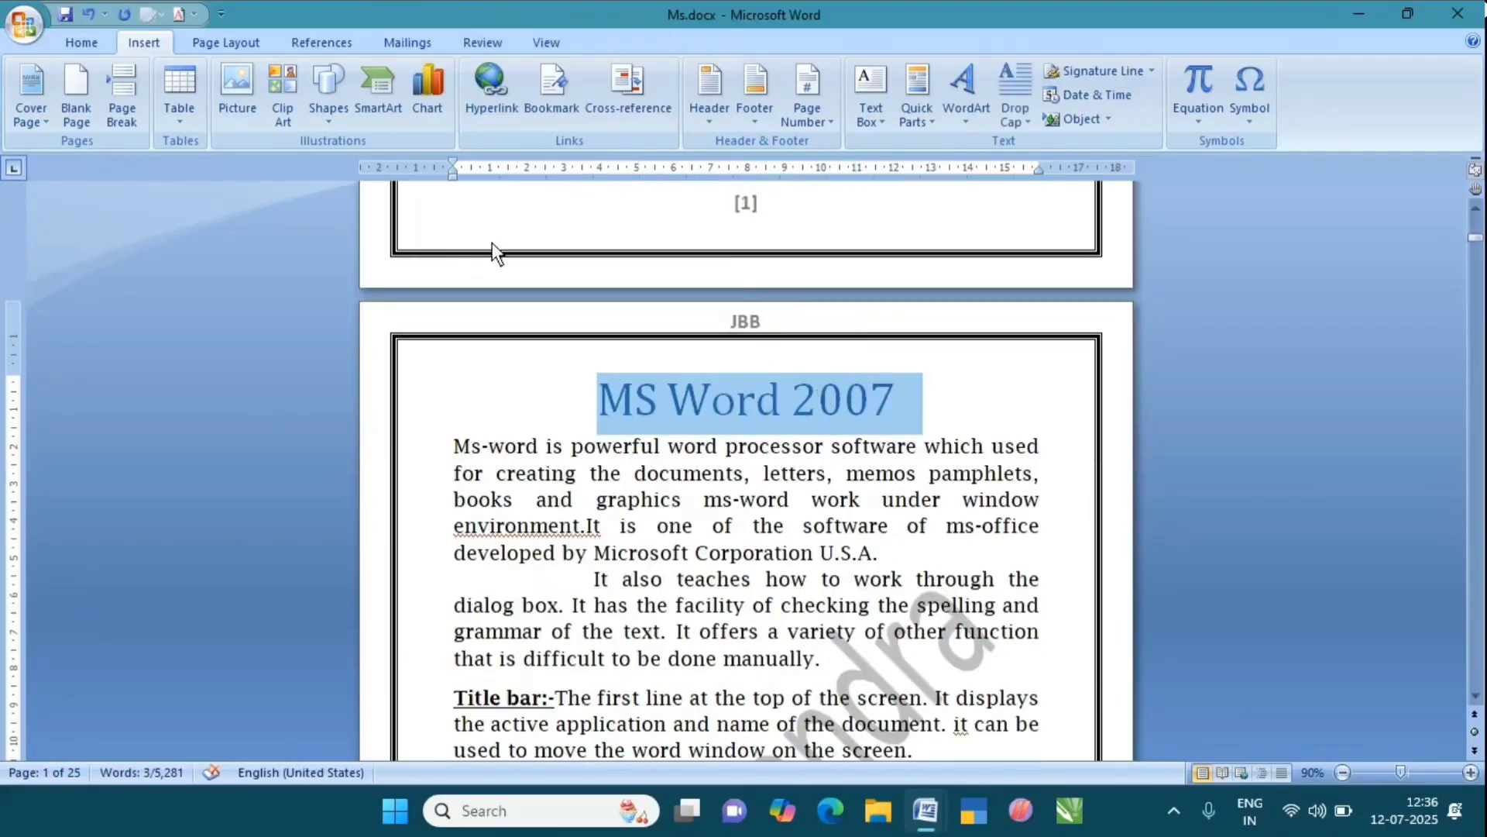
{"action": "left_click", "coordinate": [72, 40]}
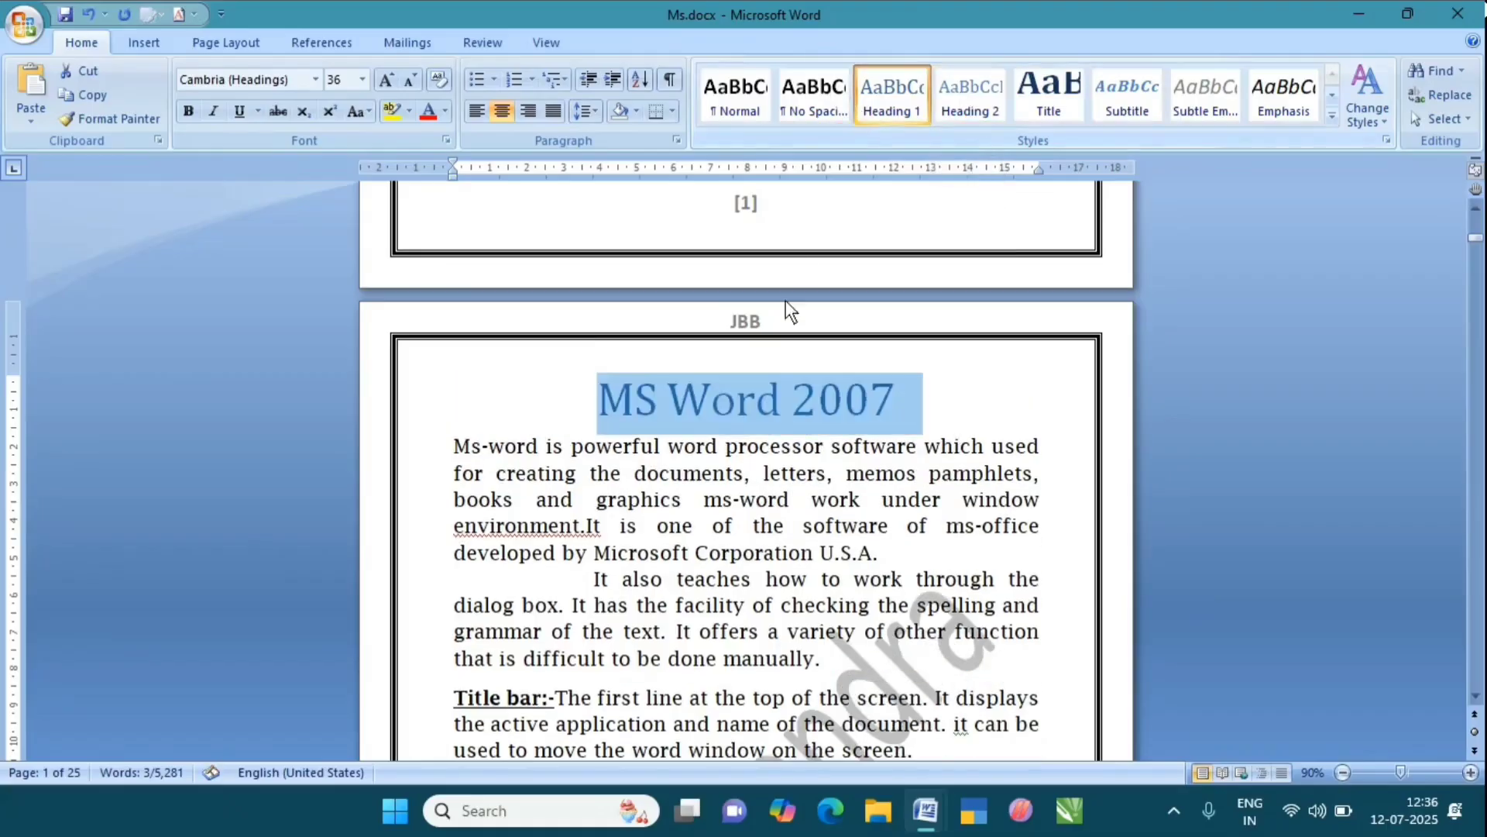
{"action": "left_click", "coordinate": [748, 396]}
{"action": "scroll", "coordinate": [748, 396], "scroll_direction": "down", "scroll_amount": 6}
{"action": "scroll", "coordinate": [748, 396], "scroll_direction": "up", "scroll_amount": 6}
{"action": "left_click", "coordinate": [673, 534]}
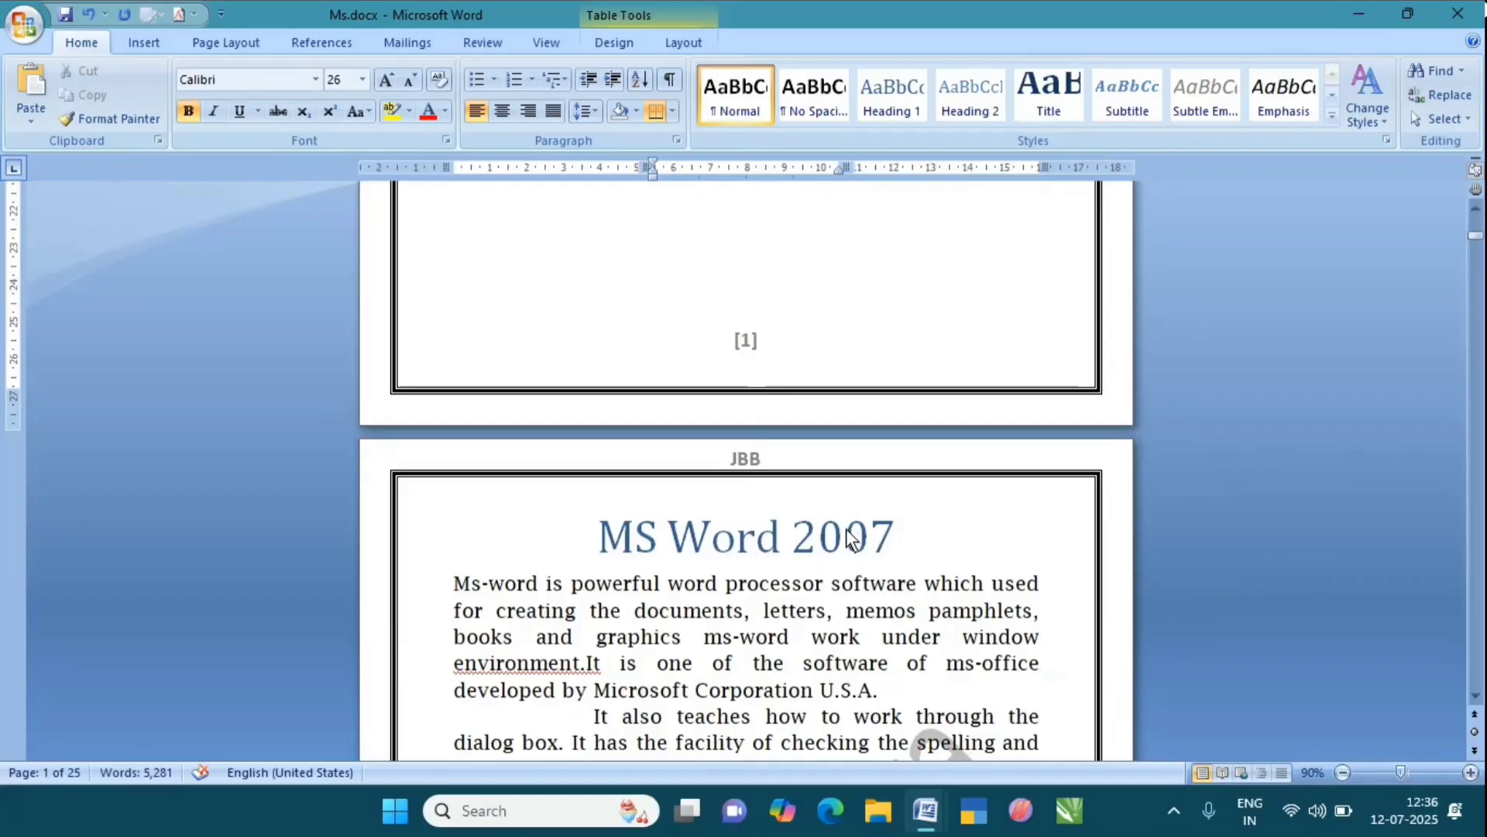
- Insert a hyperlinked cross-reference to the heading text of MS Word 2007 in the Chapter cell of row 1
{"action": "scroll", "coordinate": [857, 531], "scroll_direction": "up", "scroll_amount": 10}
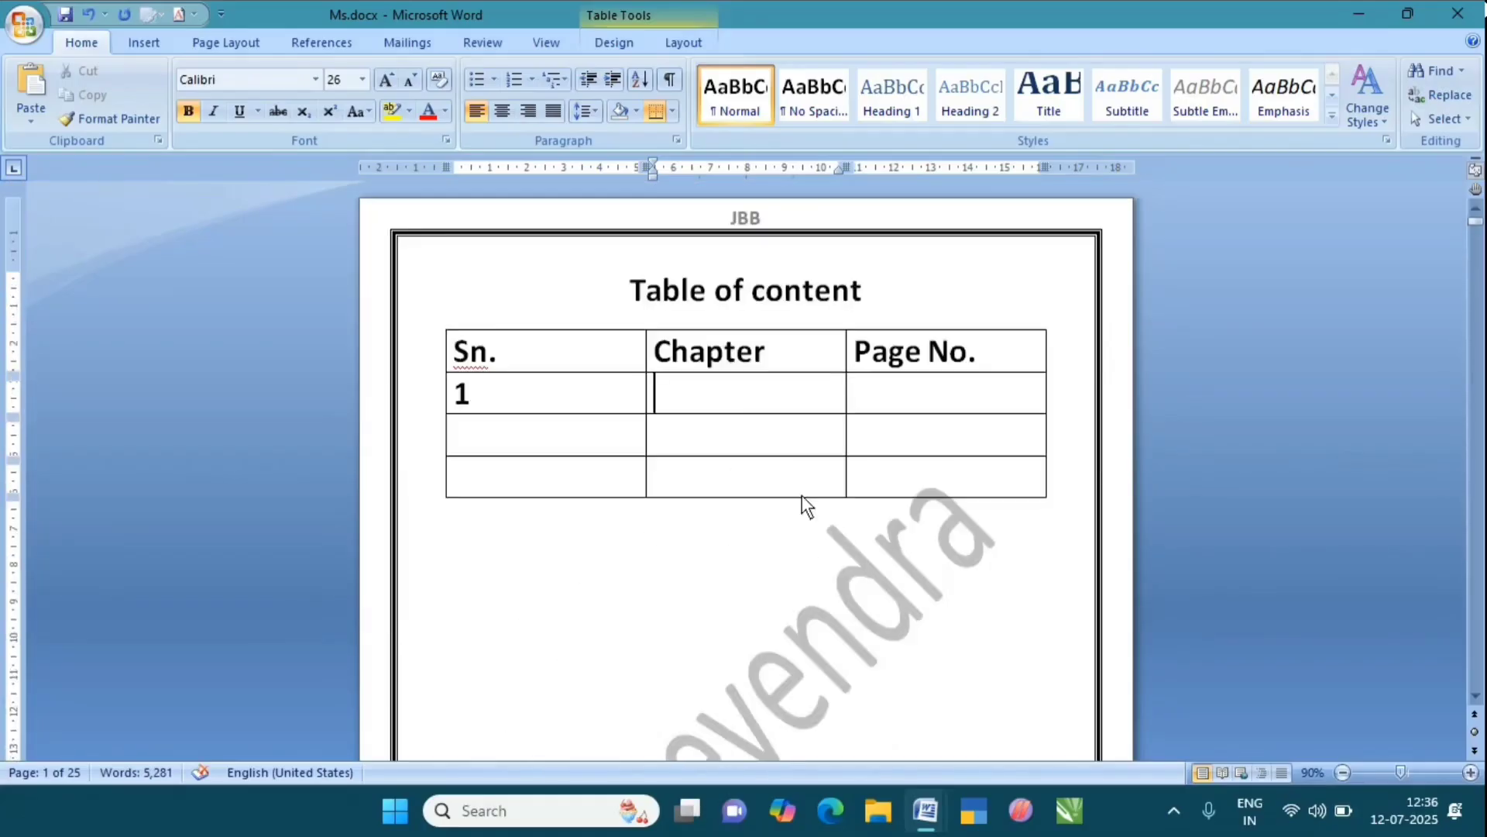
{"action": "left_click", "coordinate": [156, 44]}
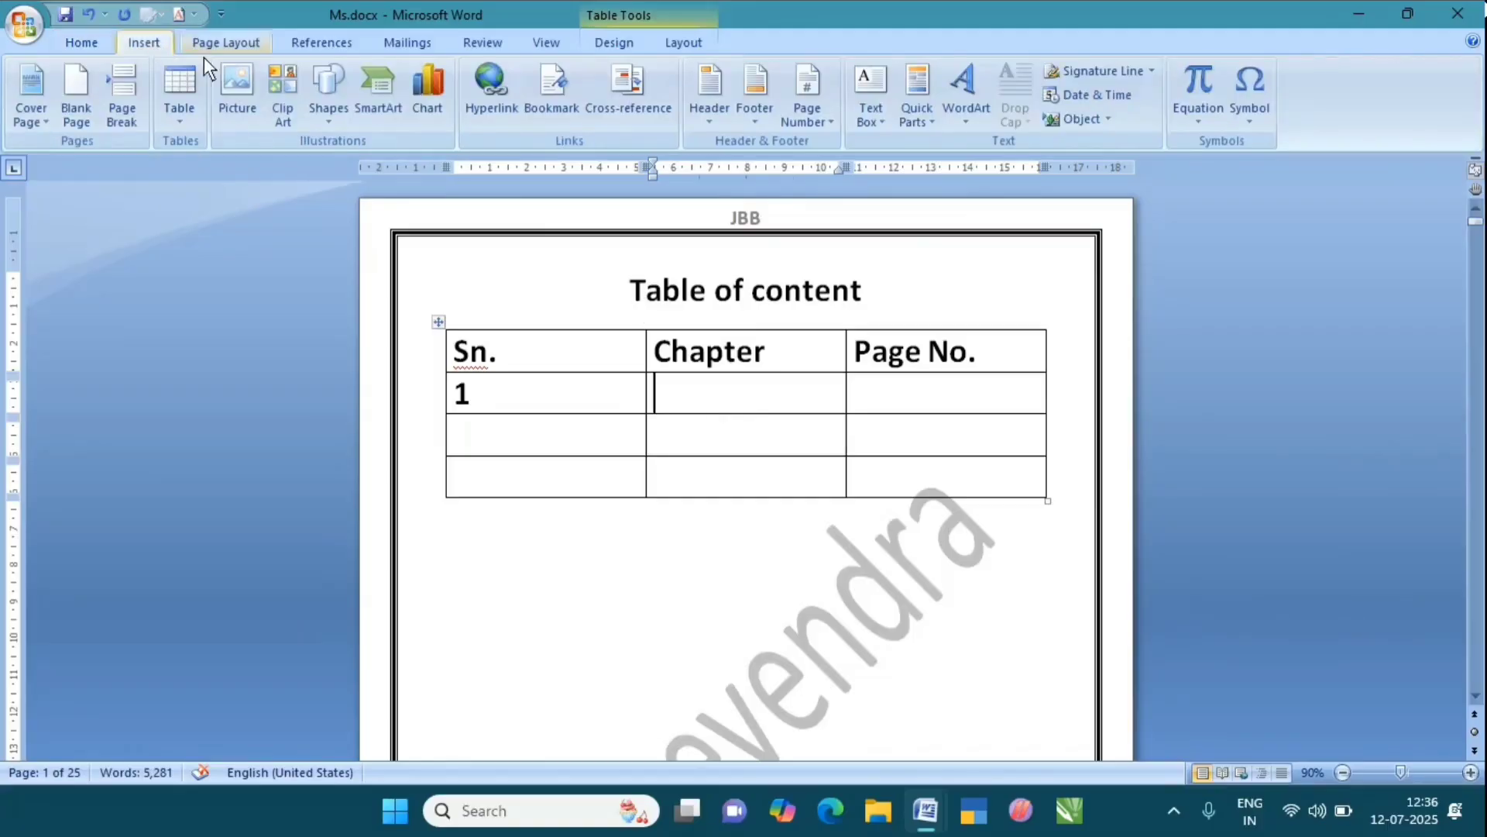
{"action": "left_click", "coordinate": [623, 105]}
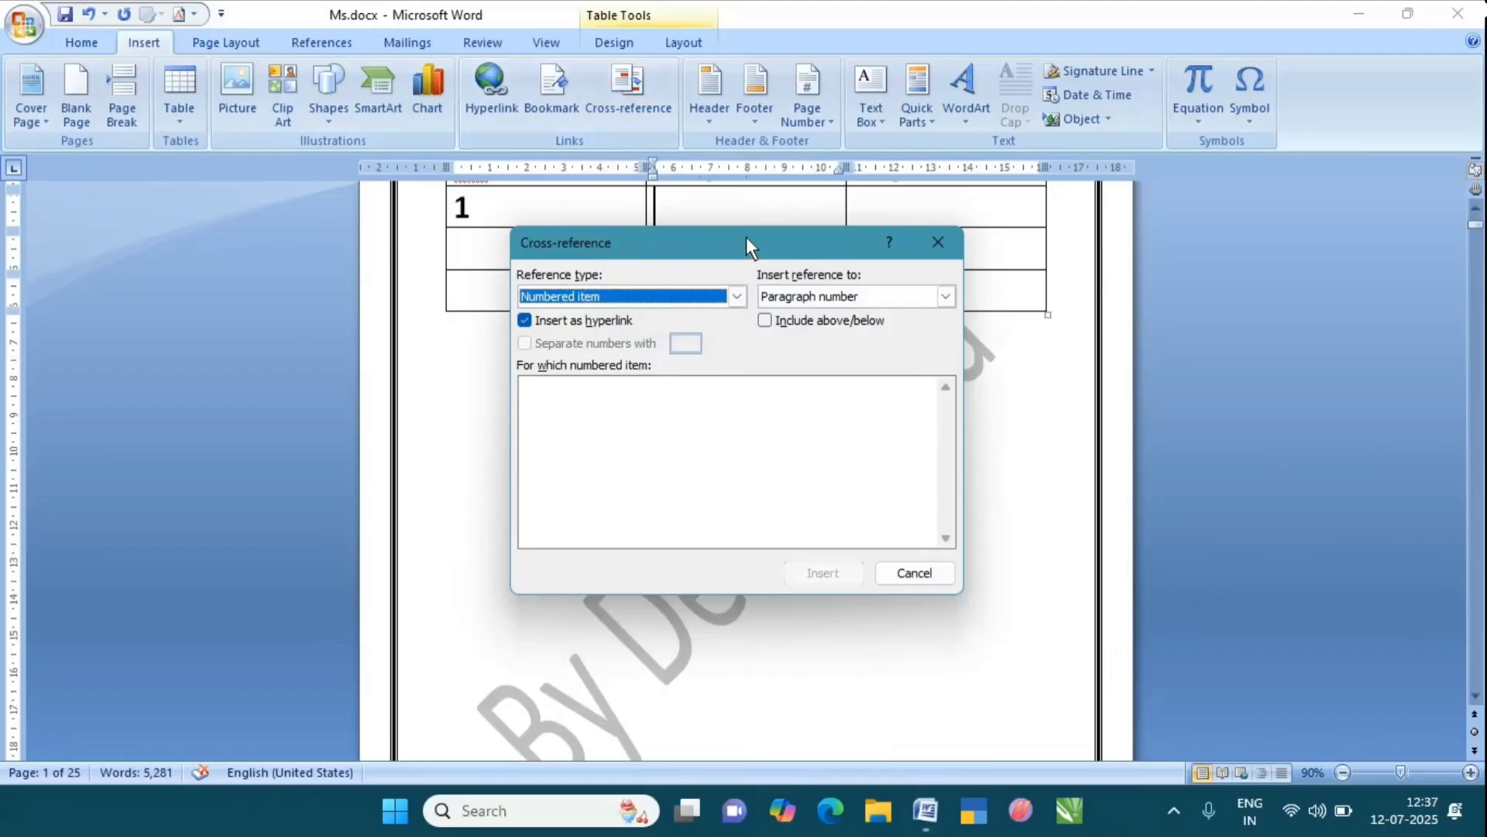
{"action": "left_click", "coordinate": [706, 292]}
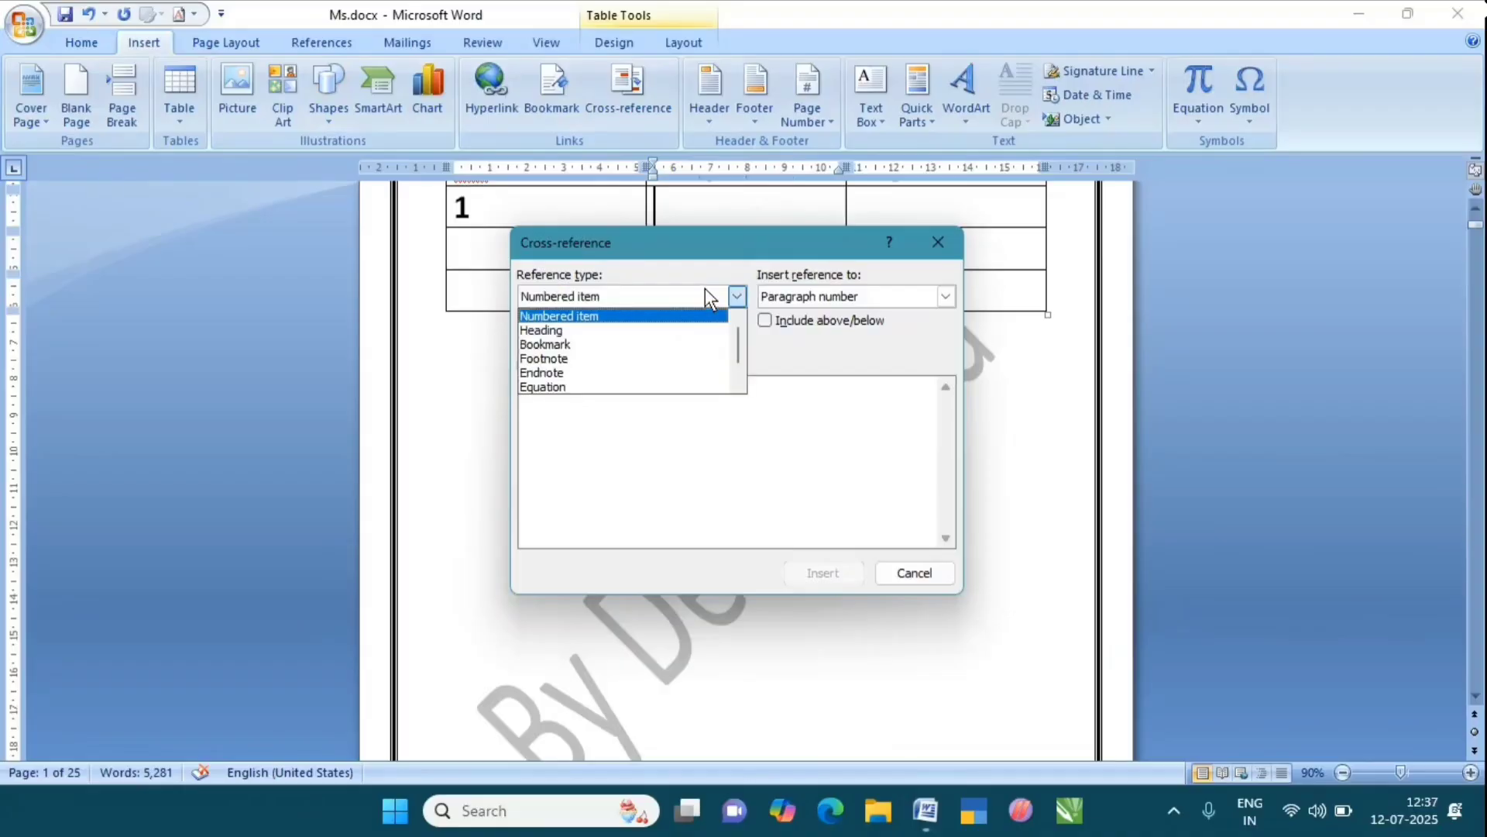
{"action": "left_click", "coordinate": [559, 330]}
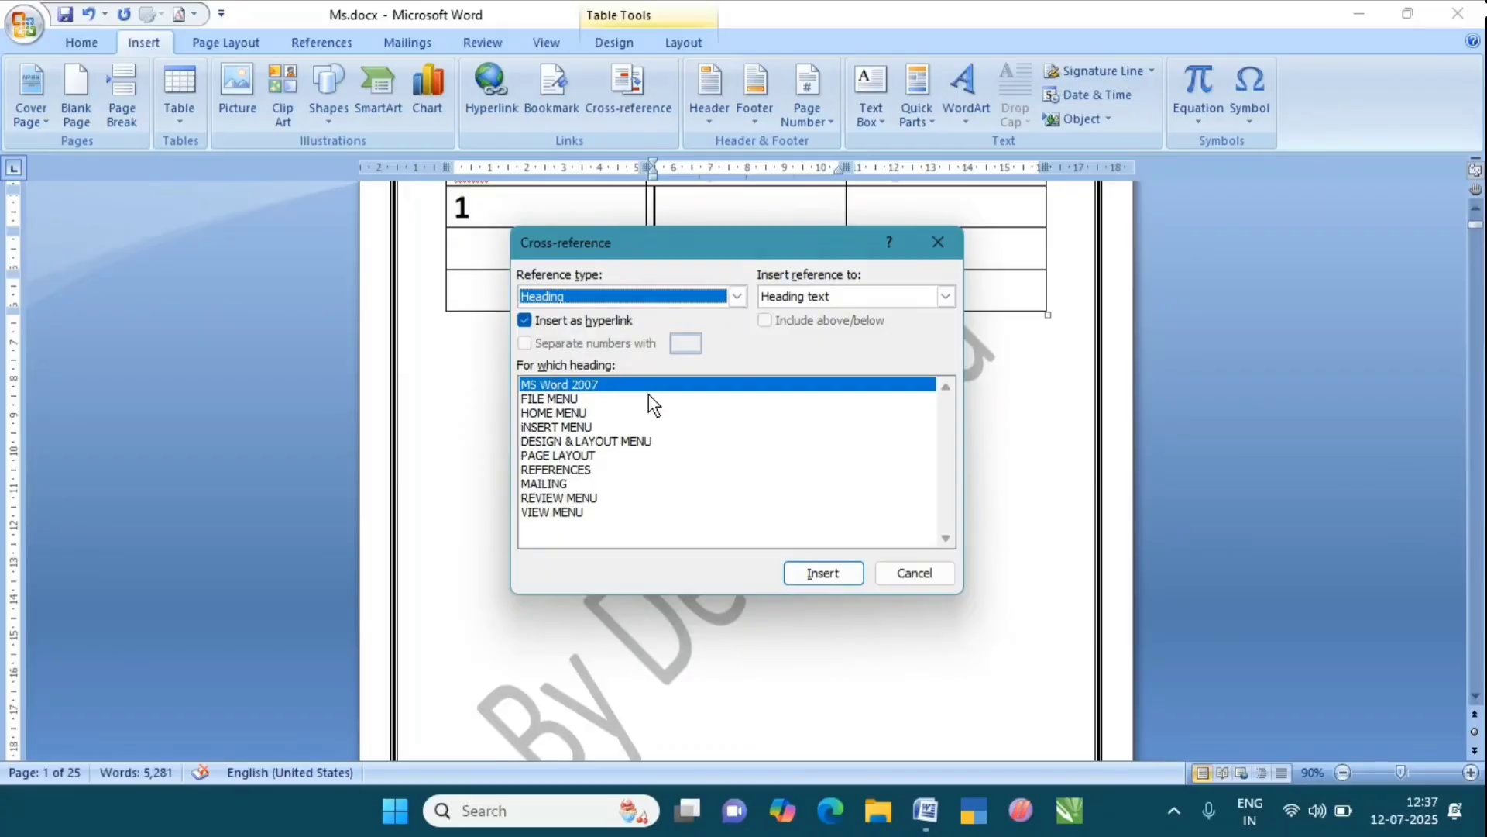
{"action": "left_click", "coordinate": [812, 570]}
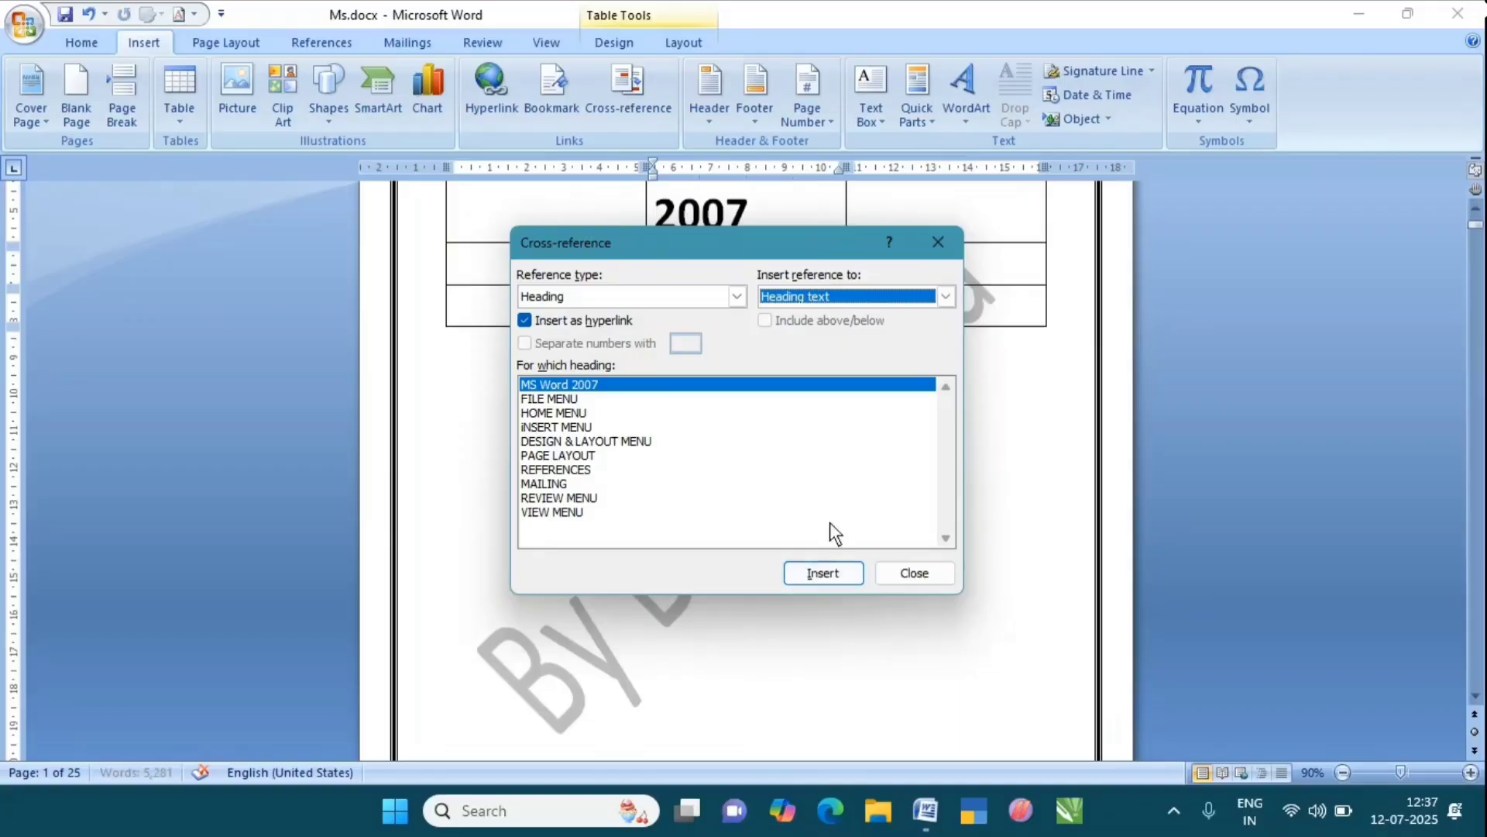
{"action": "left_click", "coordinate": [936, 243]}
{"action": "scroll", "coordinate": [930, 276], "scroll_direction": "up", "scroll_amount": 5}
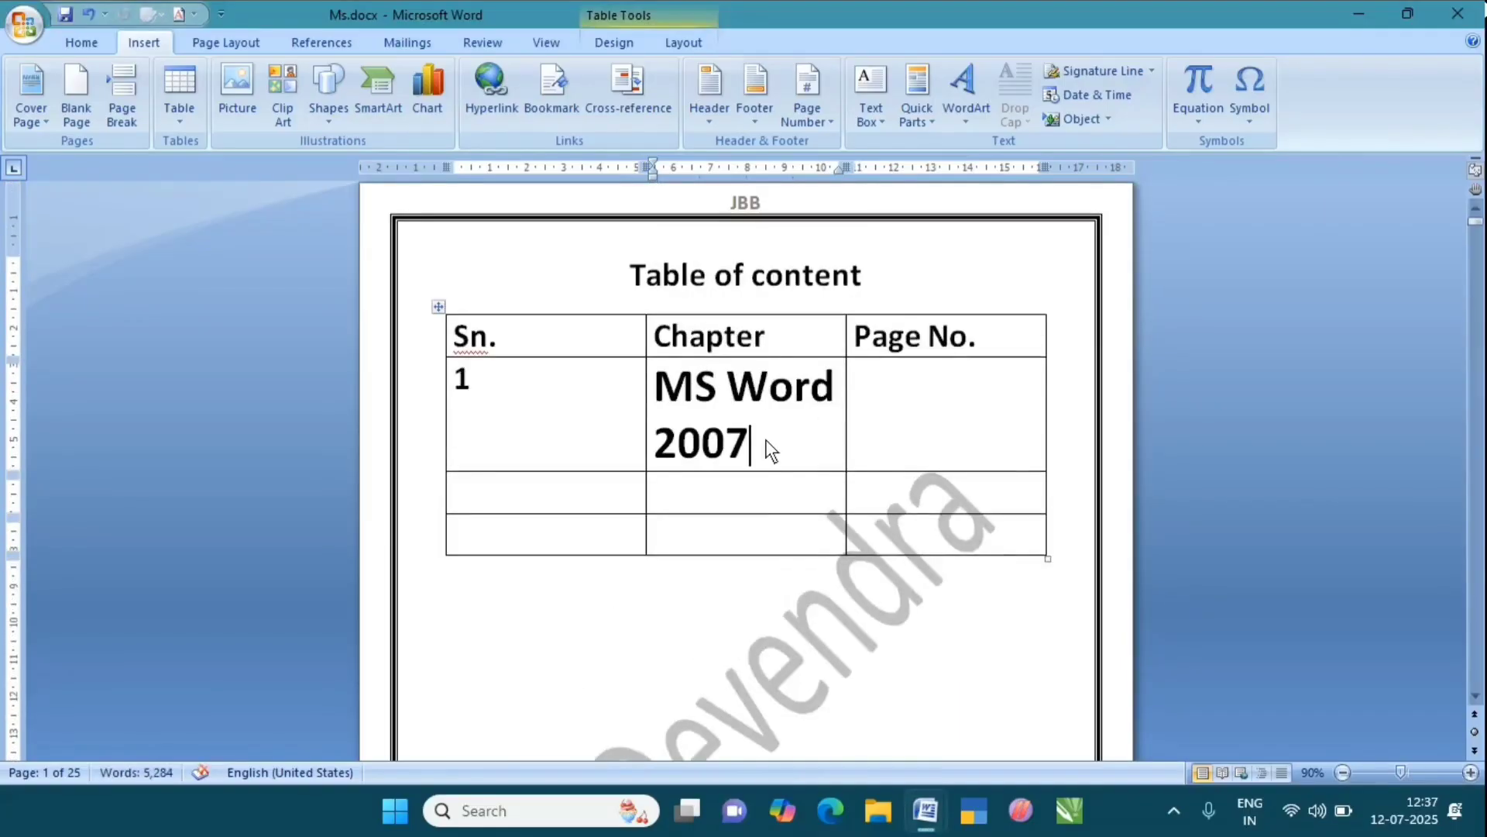
- Insert a cross-reference to the page number of the MS Word 2007 heading in row 1's Page No. cell
{"action": "left_click", "coordinate": [882, 396]}
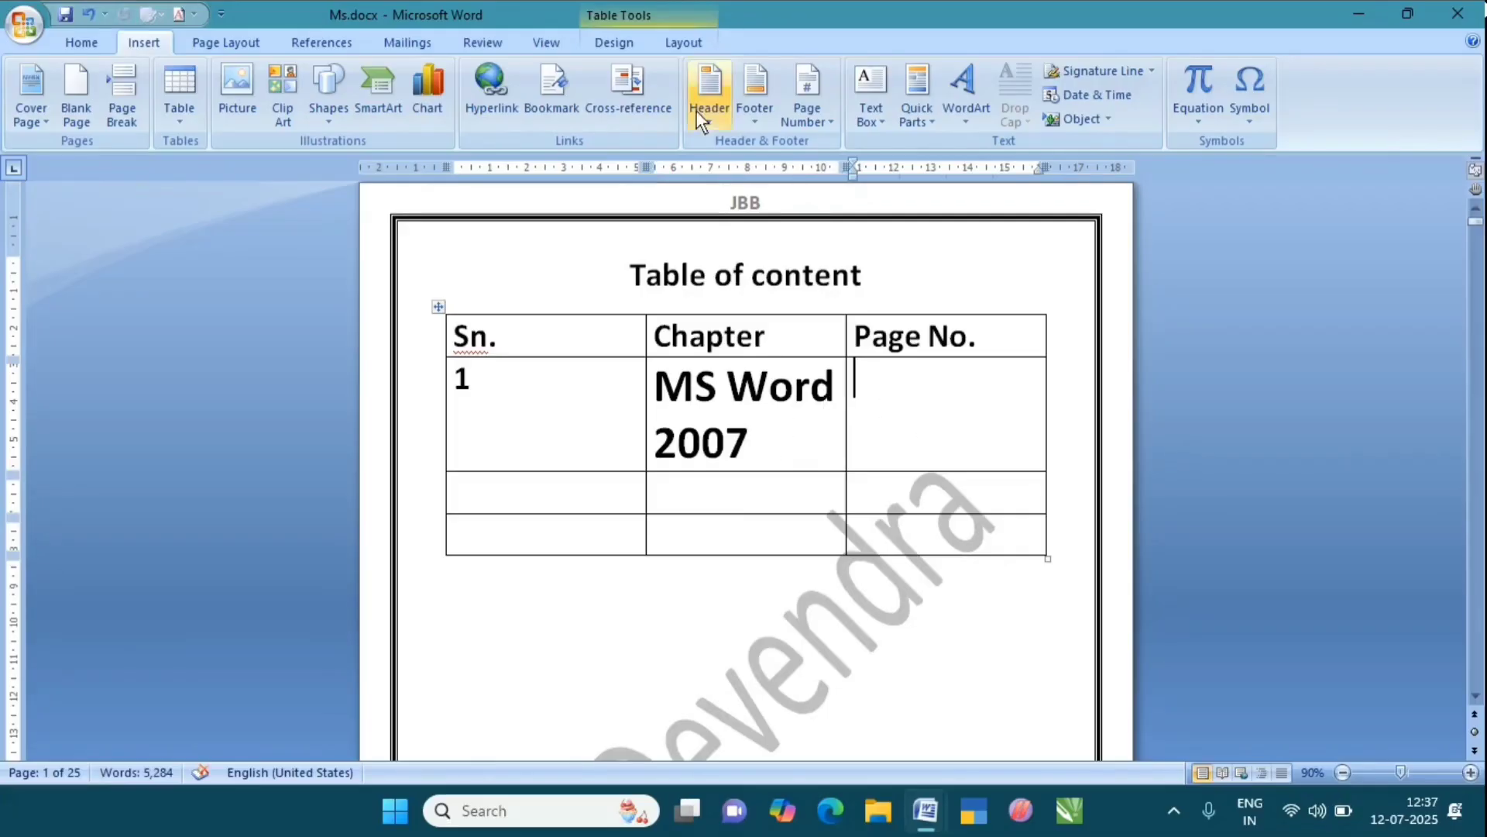
{"action": "left_click", "coordinate": [639, 107]}
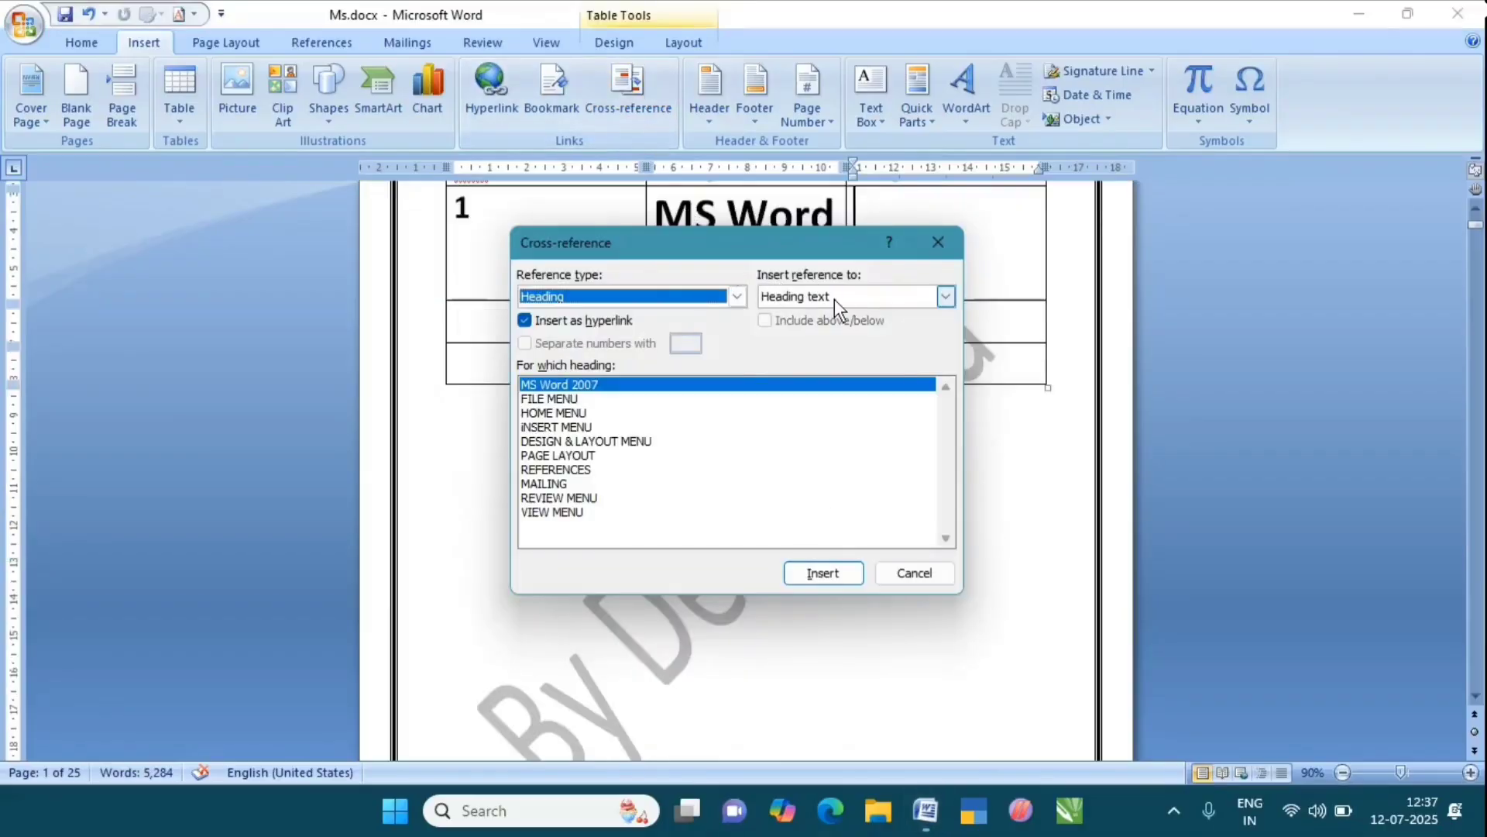
{"action": "left_click", "coordinate": [833, 298]}
{"action": "left_click", "coordinate": [809, 331]}
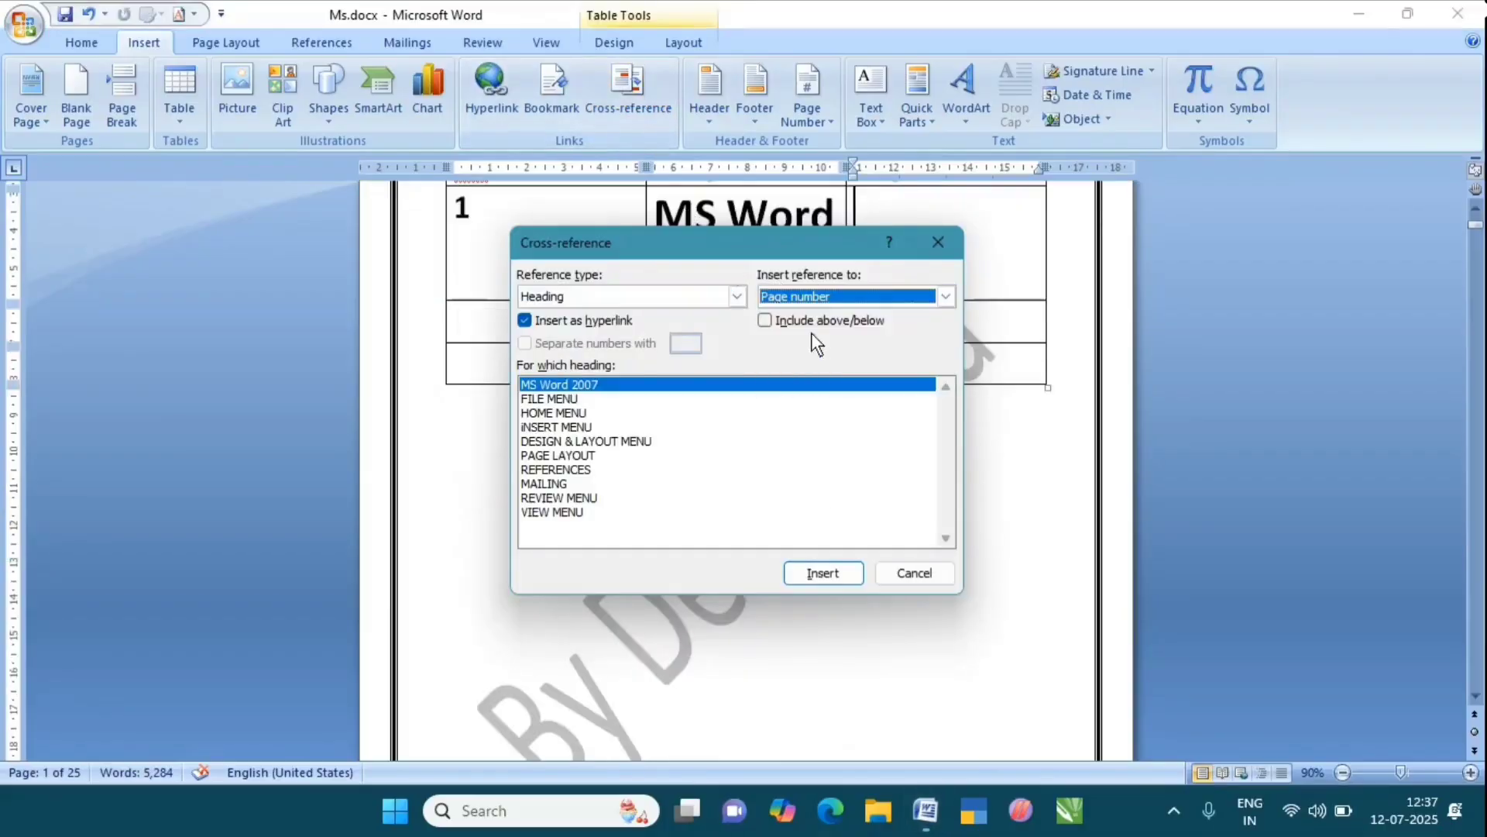
{"action": "left_click", "coordinate": [817, 573]}
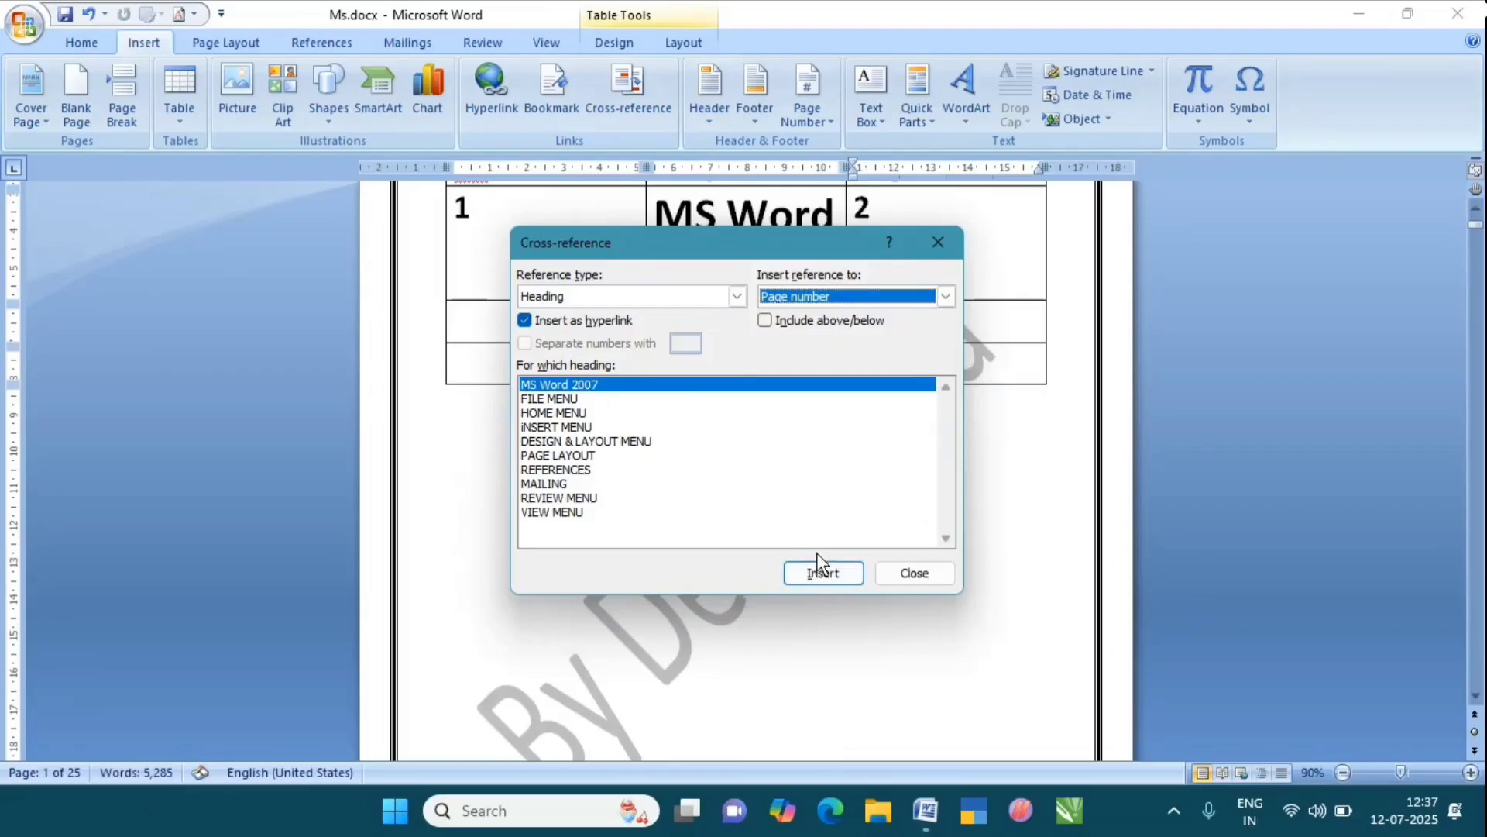
{"action": "left_click", "coordinate": [914, 574]}
{"action": "scroll", "coordinate": [957, 346], "scroll_direction": "up", "scroll_amount": 2}
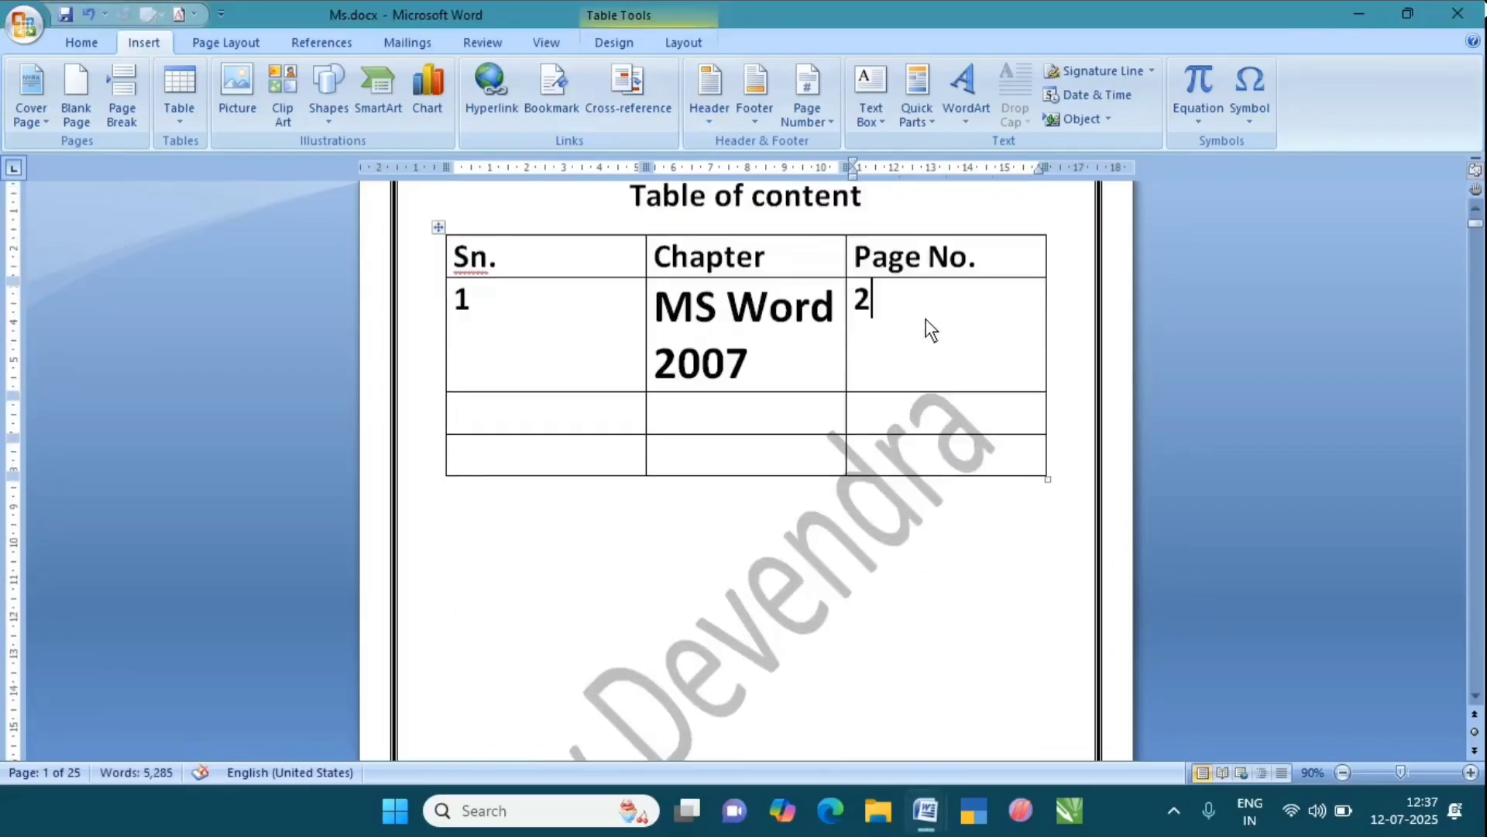
- Reduce the font size of the MS Word 2007 entry in the Chapter column so it fits on one line
{"action": "left_click", "coordinate": [754, 328]}
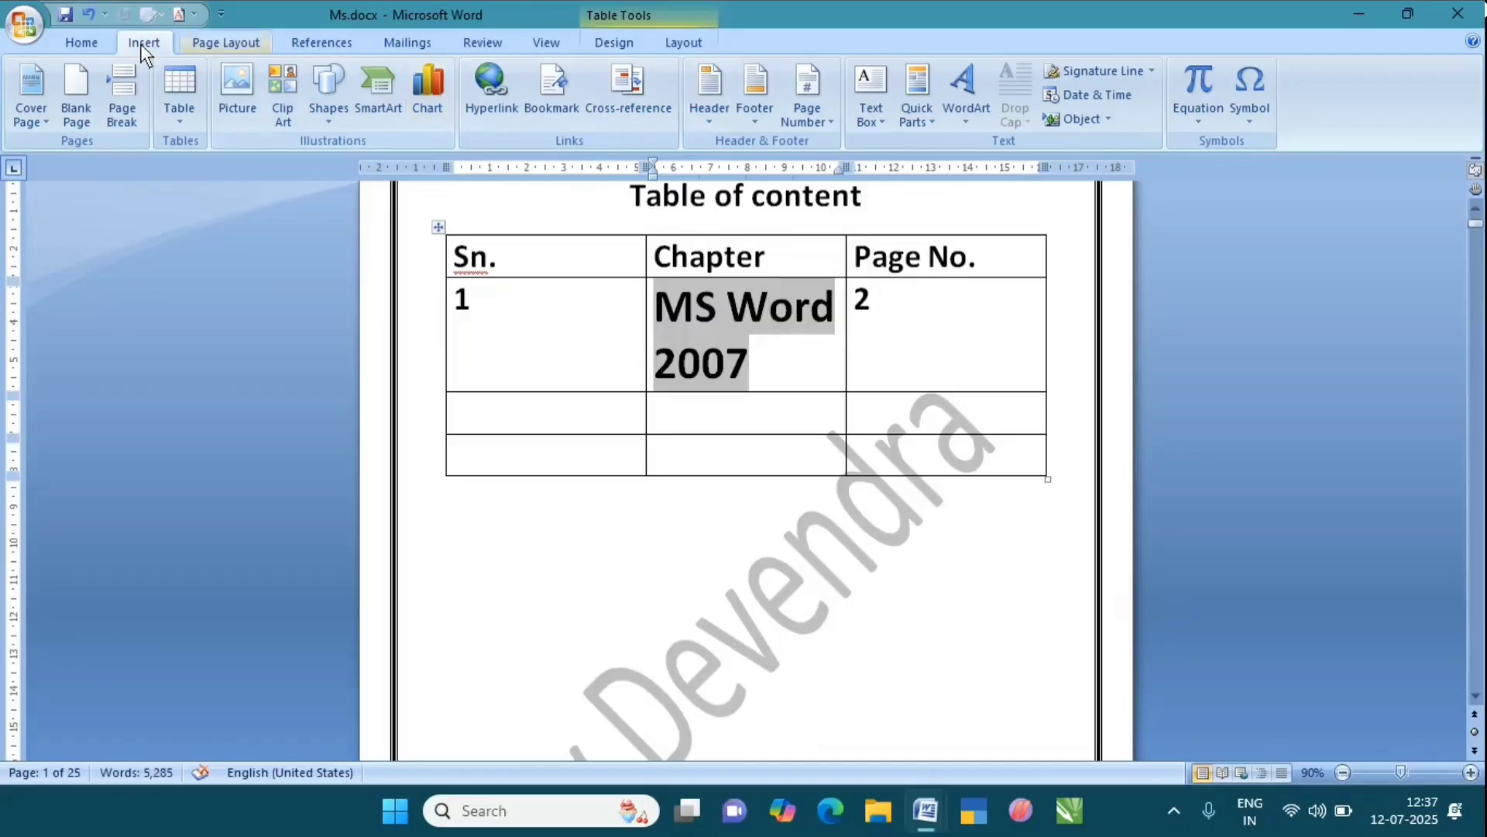
{"action": "left_click", "coordinate": [81, 43]}
{"action": "left_click", "coordinate": [387, 79]}
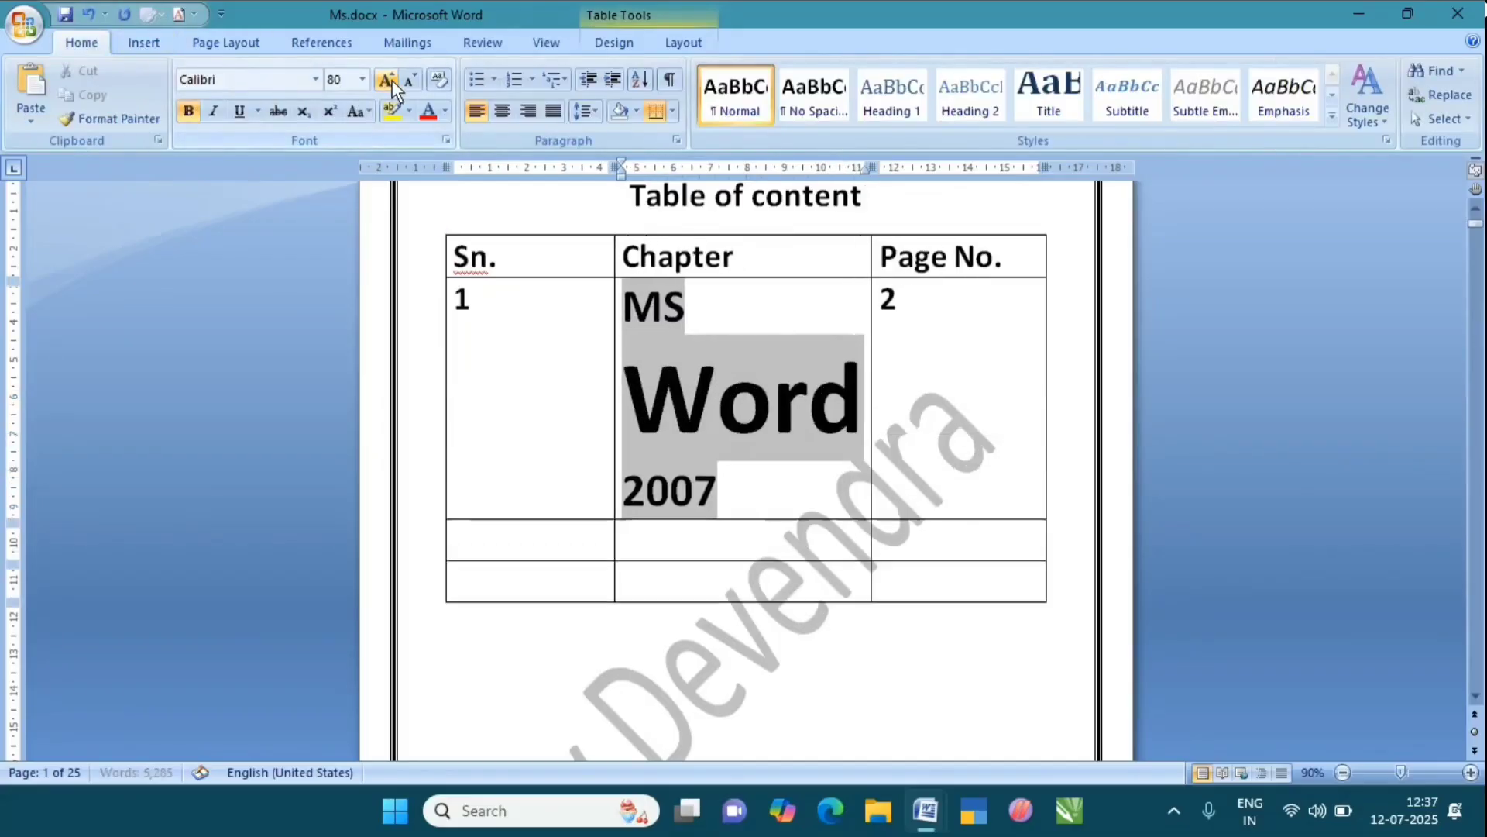
{"action": "left_click", "coordinate": [362, 80]}
{"action": "left_click", "coordinate": [344, 190]}
- Enter serial number 2 in the Sn. column of the next table row
{"action": "left_click", "coordinate": [696, 354]}
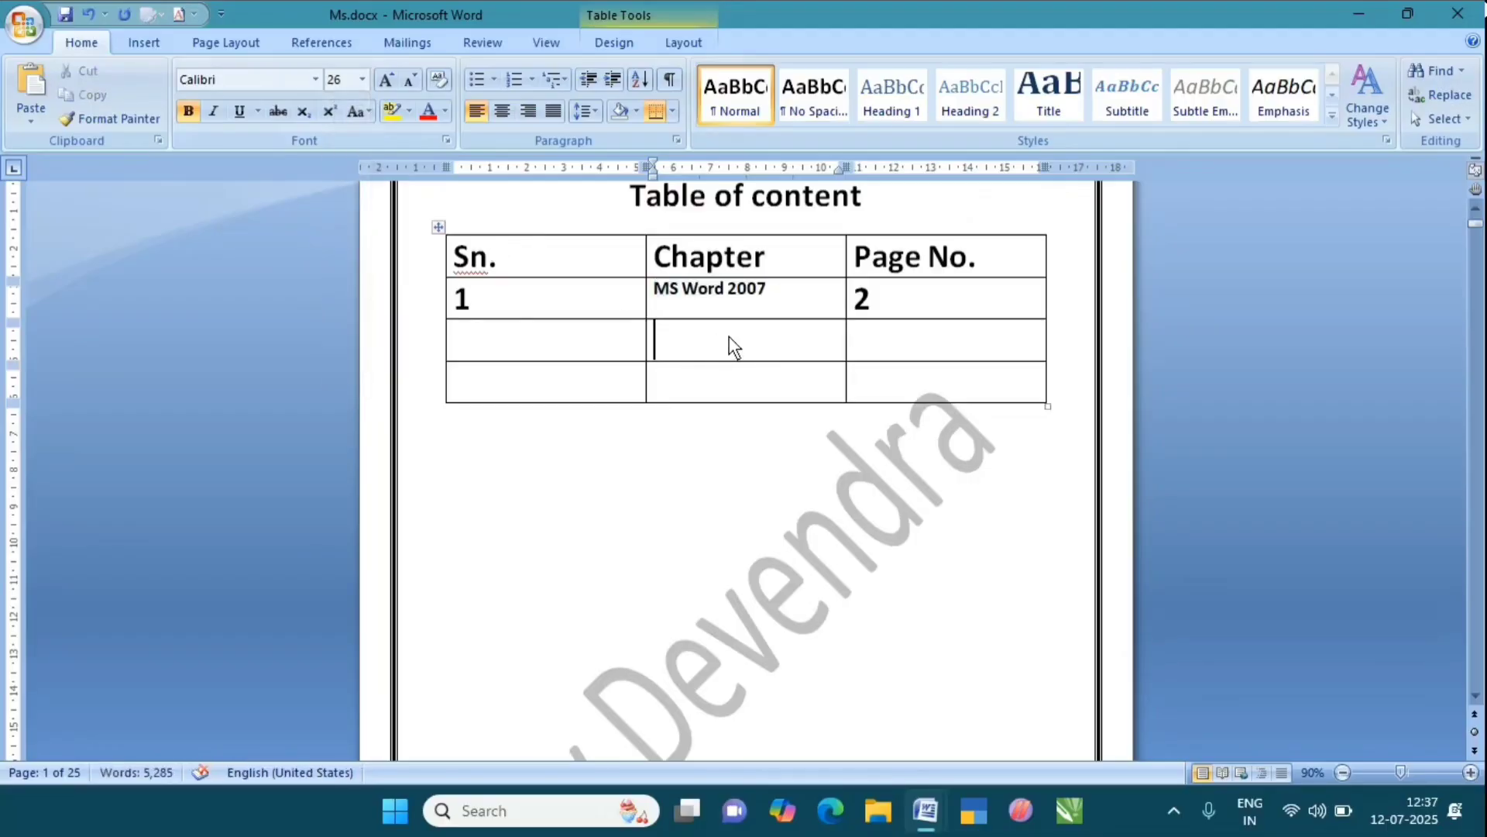
{"action": "left_click", "coordinate": [525, 333]}
{"action": "type", "text": "2"}
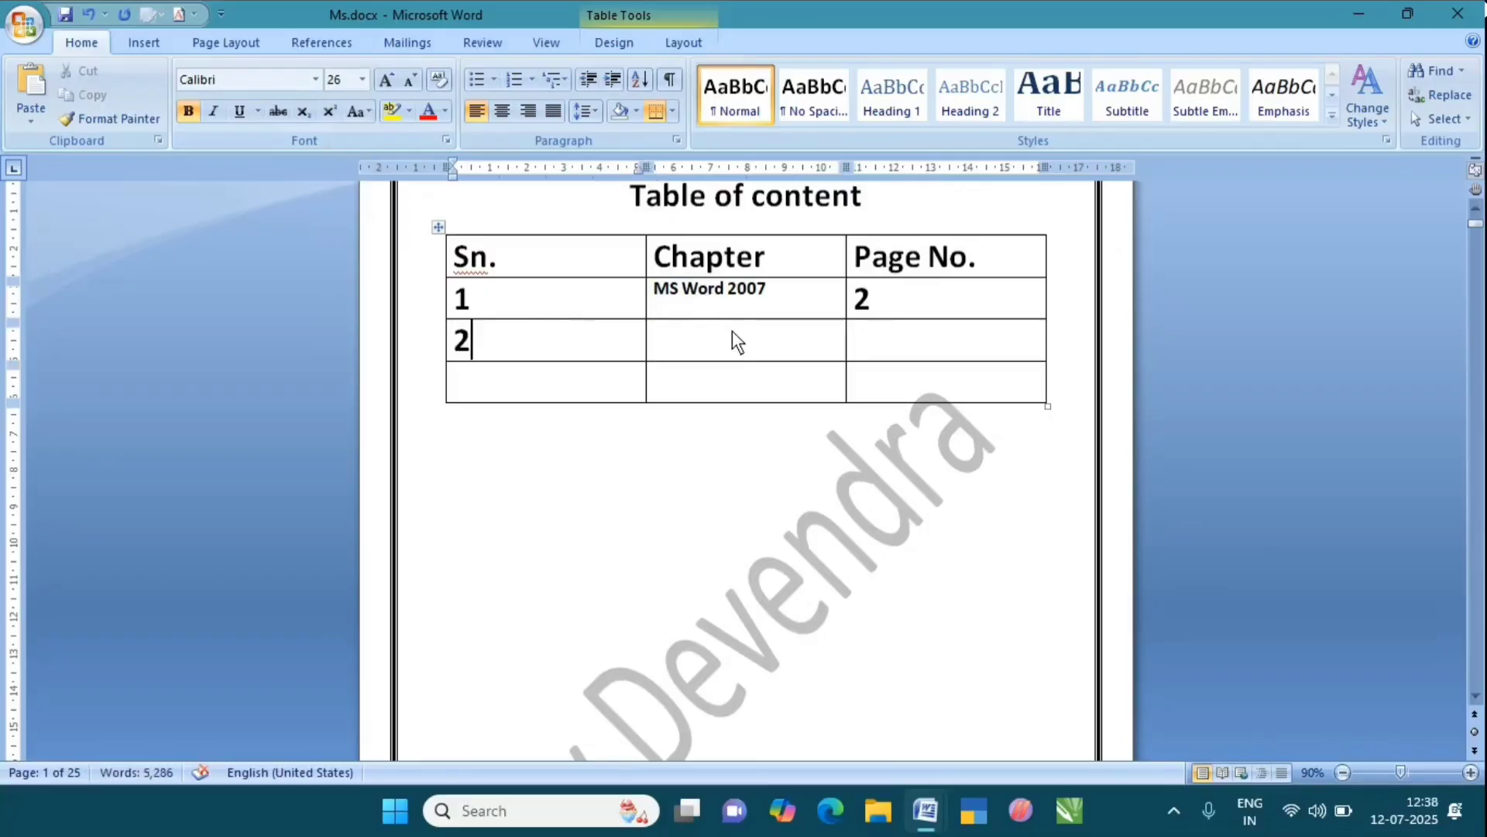
- Try a page-number cross-reference to the FILE MENU heading in row 2's Chapter cell and delete it
{"action": "left_click", "coordinate": [732, 330]}
{"action": "left_click", "coordinate": [134, 40]}
{"action": "left_click", "coordinate": [617, 116]}
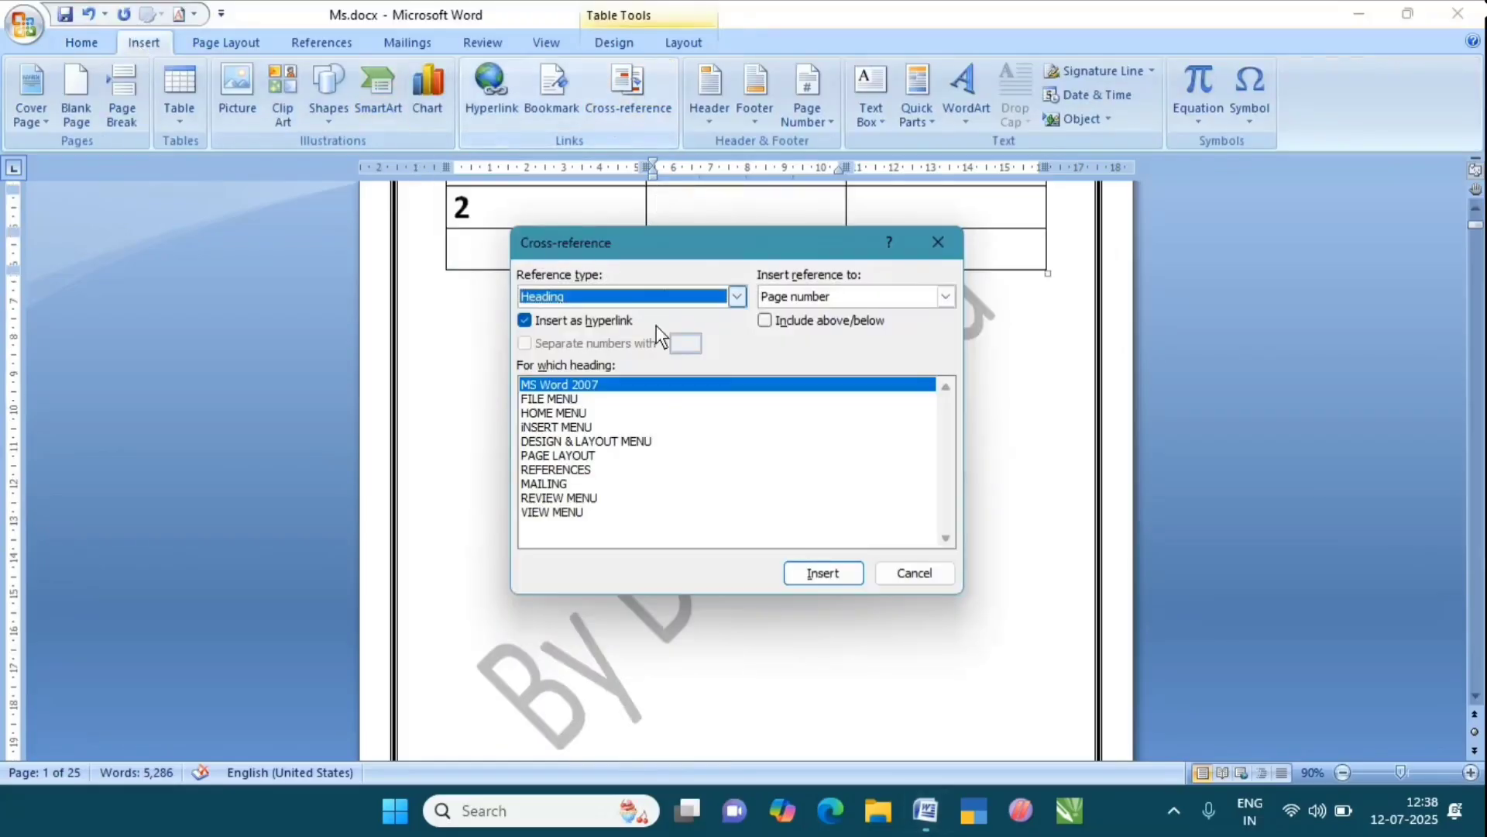
{"action": "left_click", "coordinate": [568, 399]}
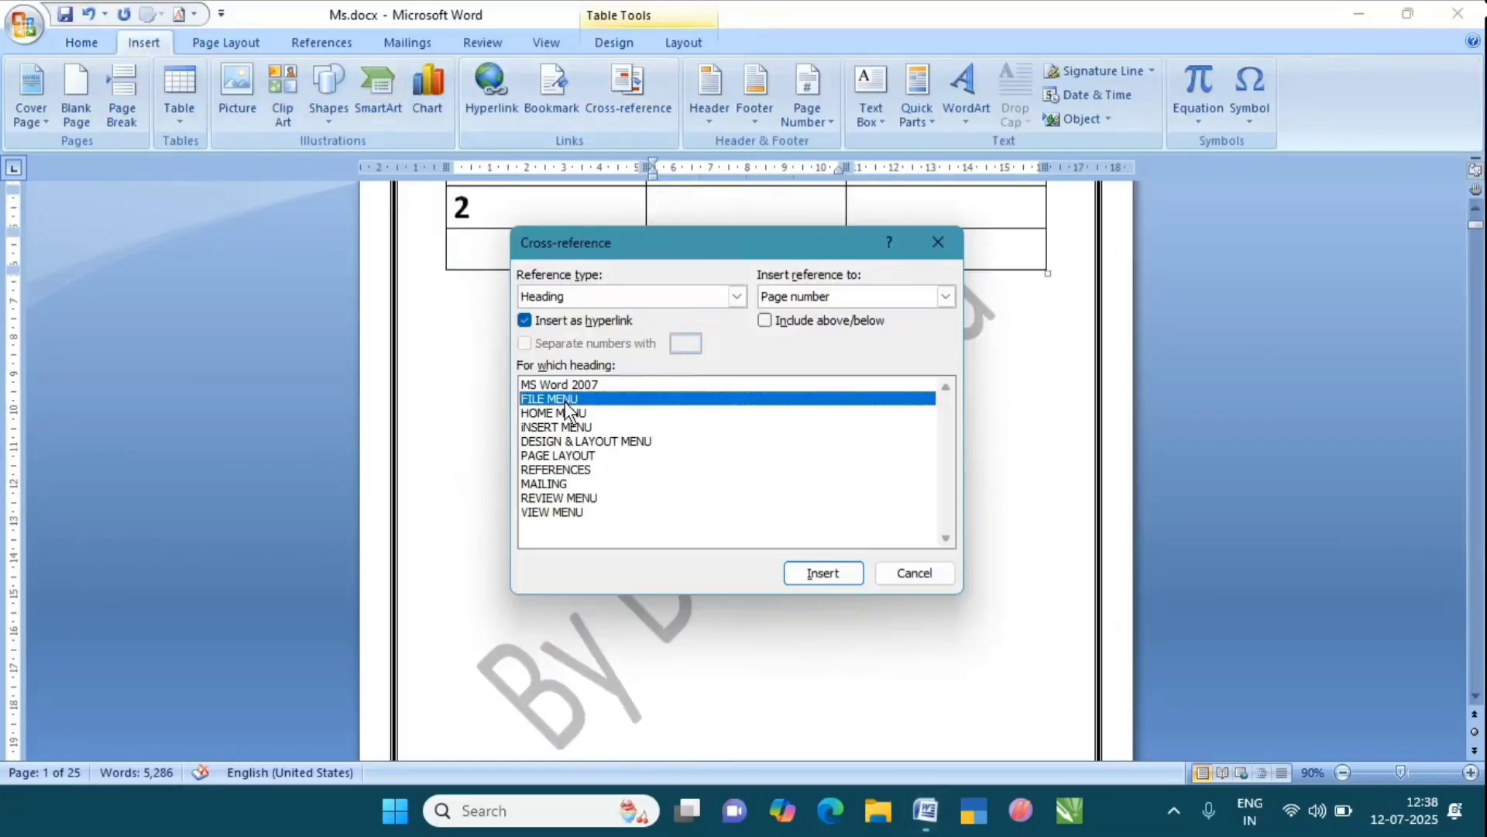
{"action": "left_click", "coordinate": [798, 574]}
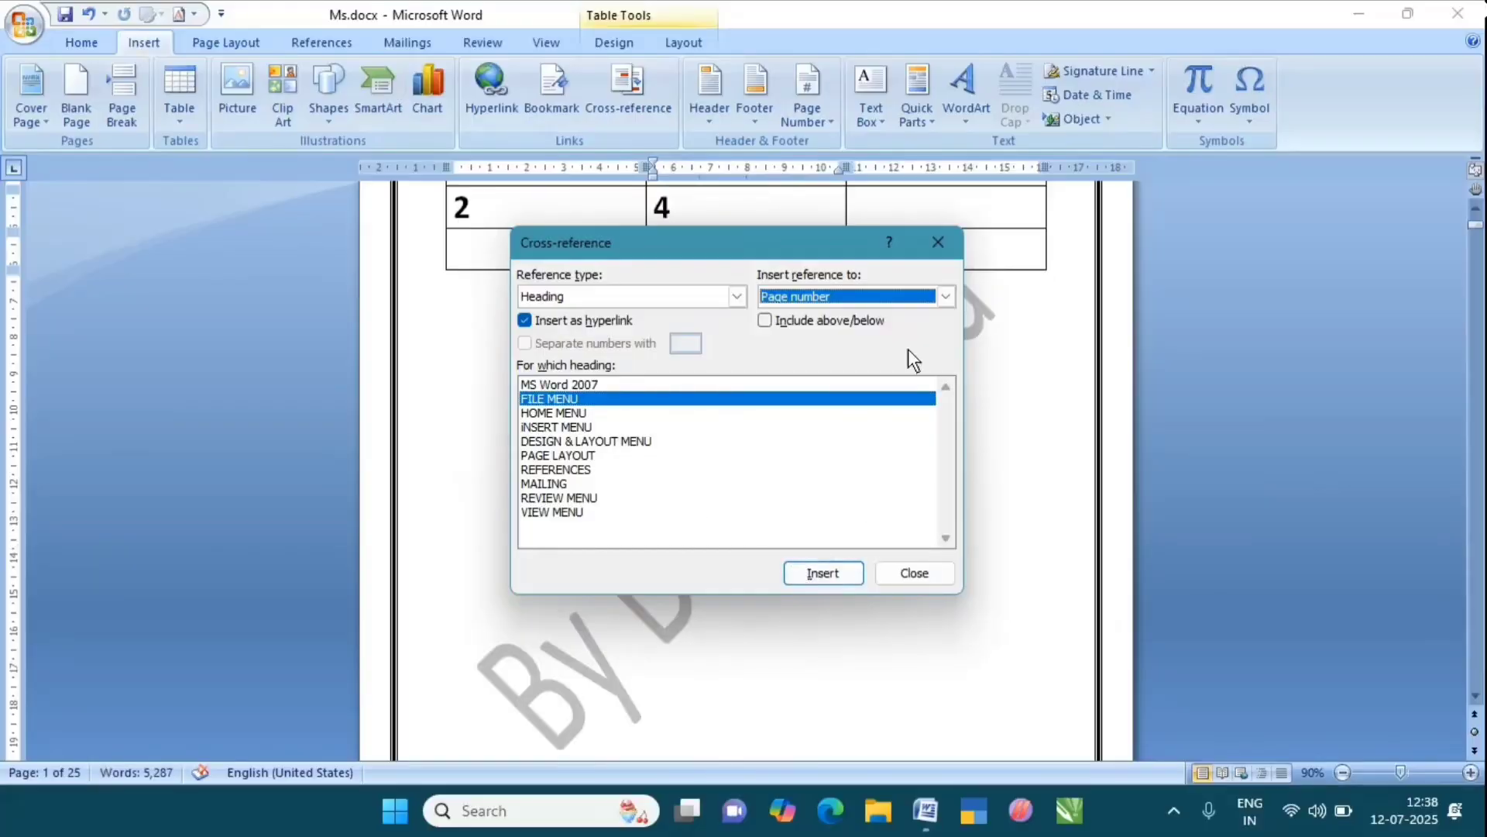
{"action": "left_click", "coordinate": [901, 575]}
{"action": "scroll", "coordinate": [868, 533], "scroll_direction": "up", "scroll_amount": 3}
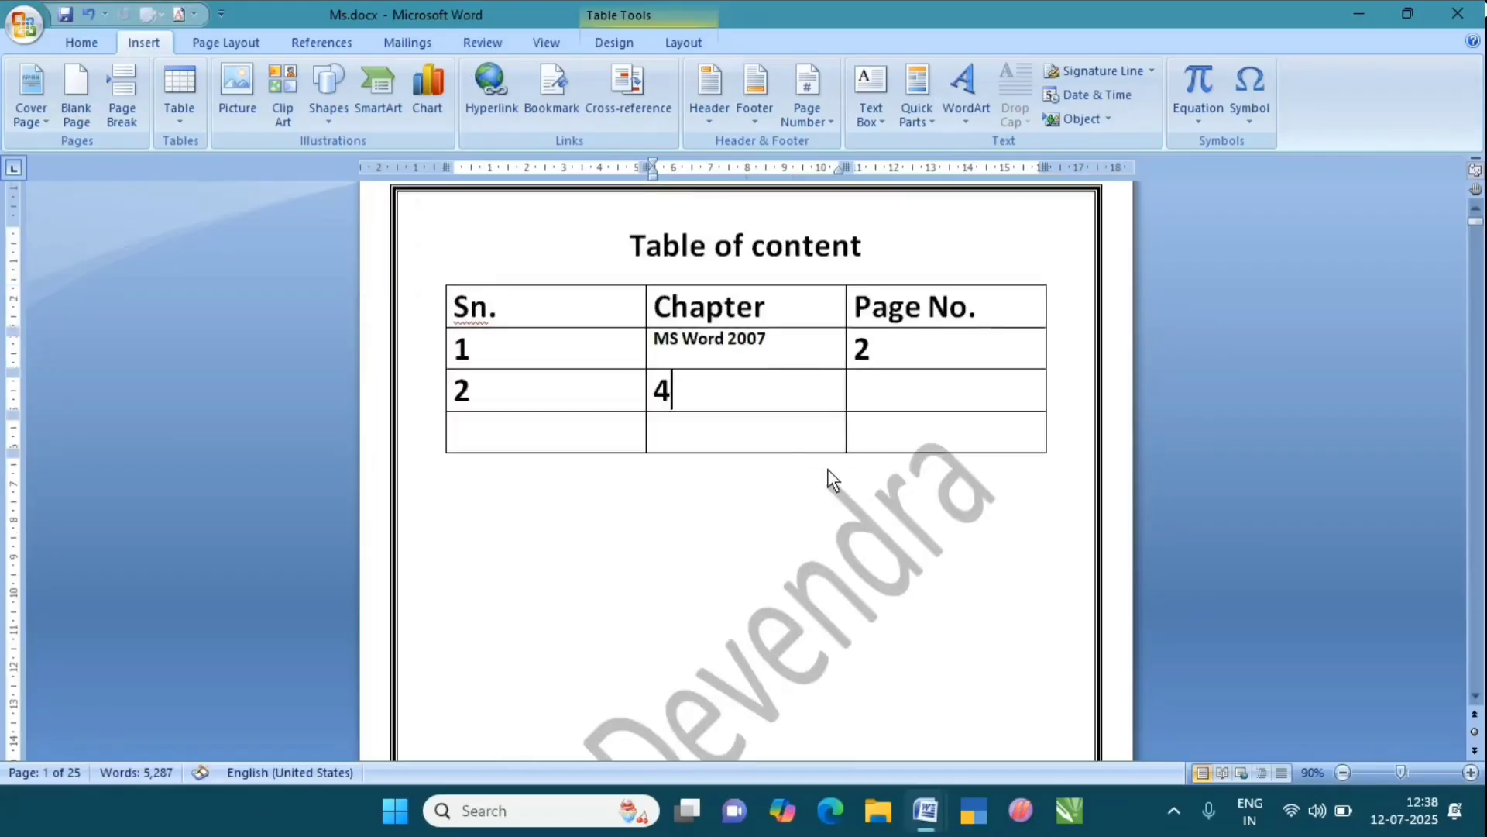
{"action": "double_click", "coordinate": [689, 388]}
{"action": "key", "text": "Delete"}
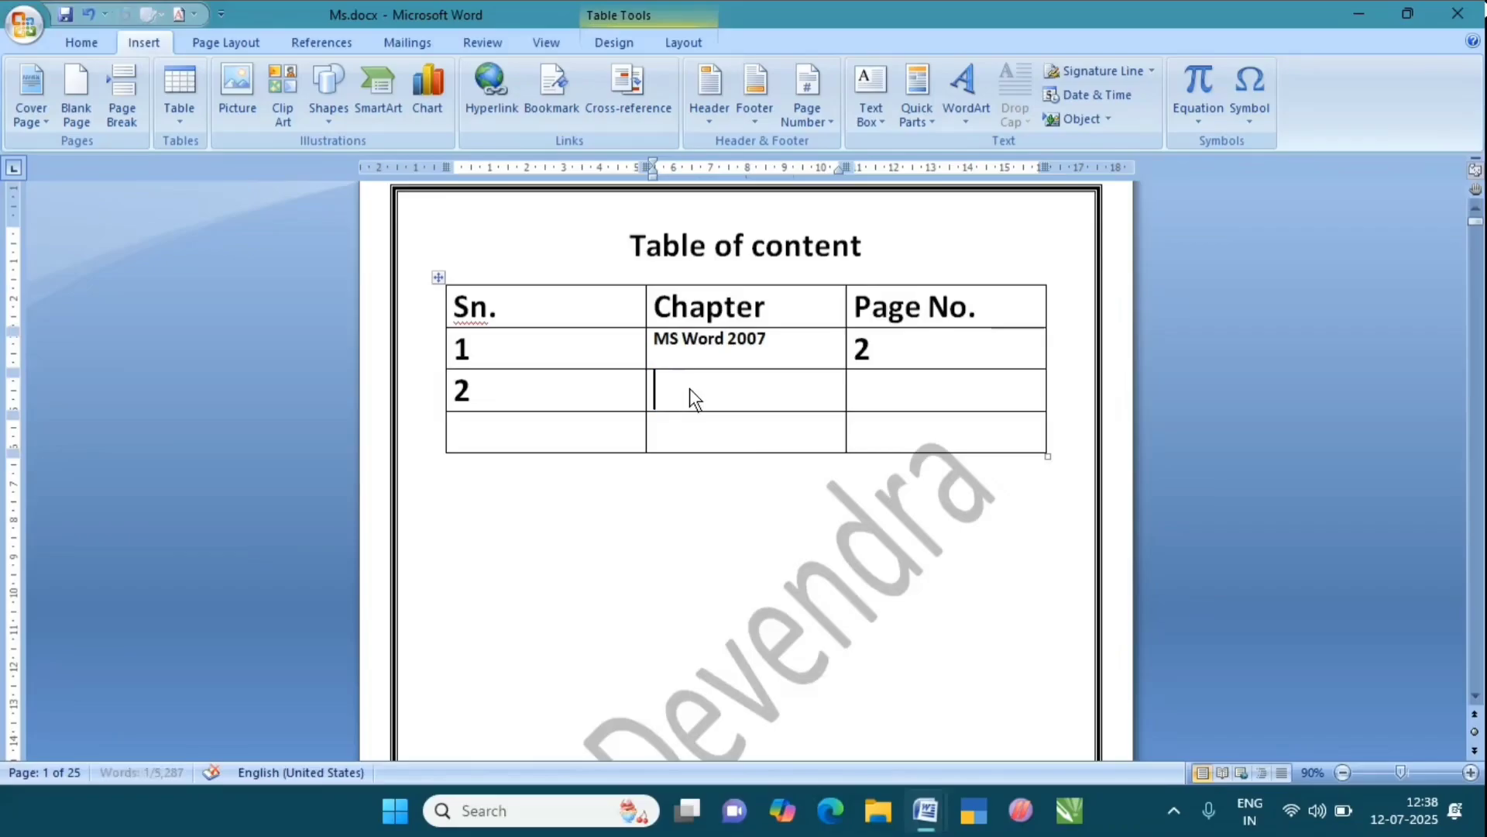
- Insert a hyperlinked cross-reference to the heading text of FILE MENU in the Chapter cell of row 2
{"action": "left_click", "coordinate": [633, 99]}
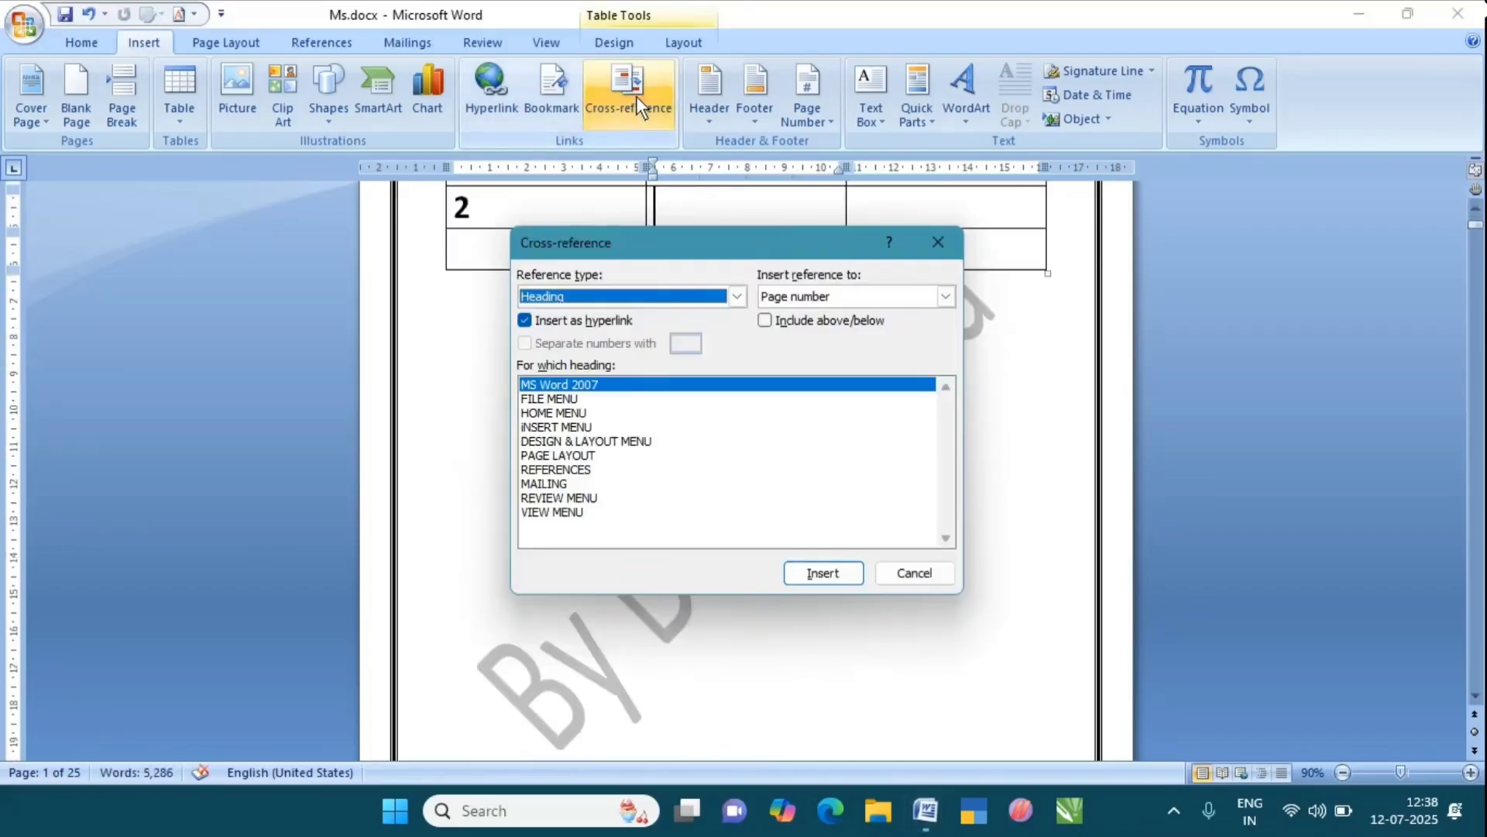
{"action": "left_click", "coordinate": [804, 297]}
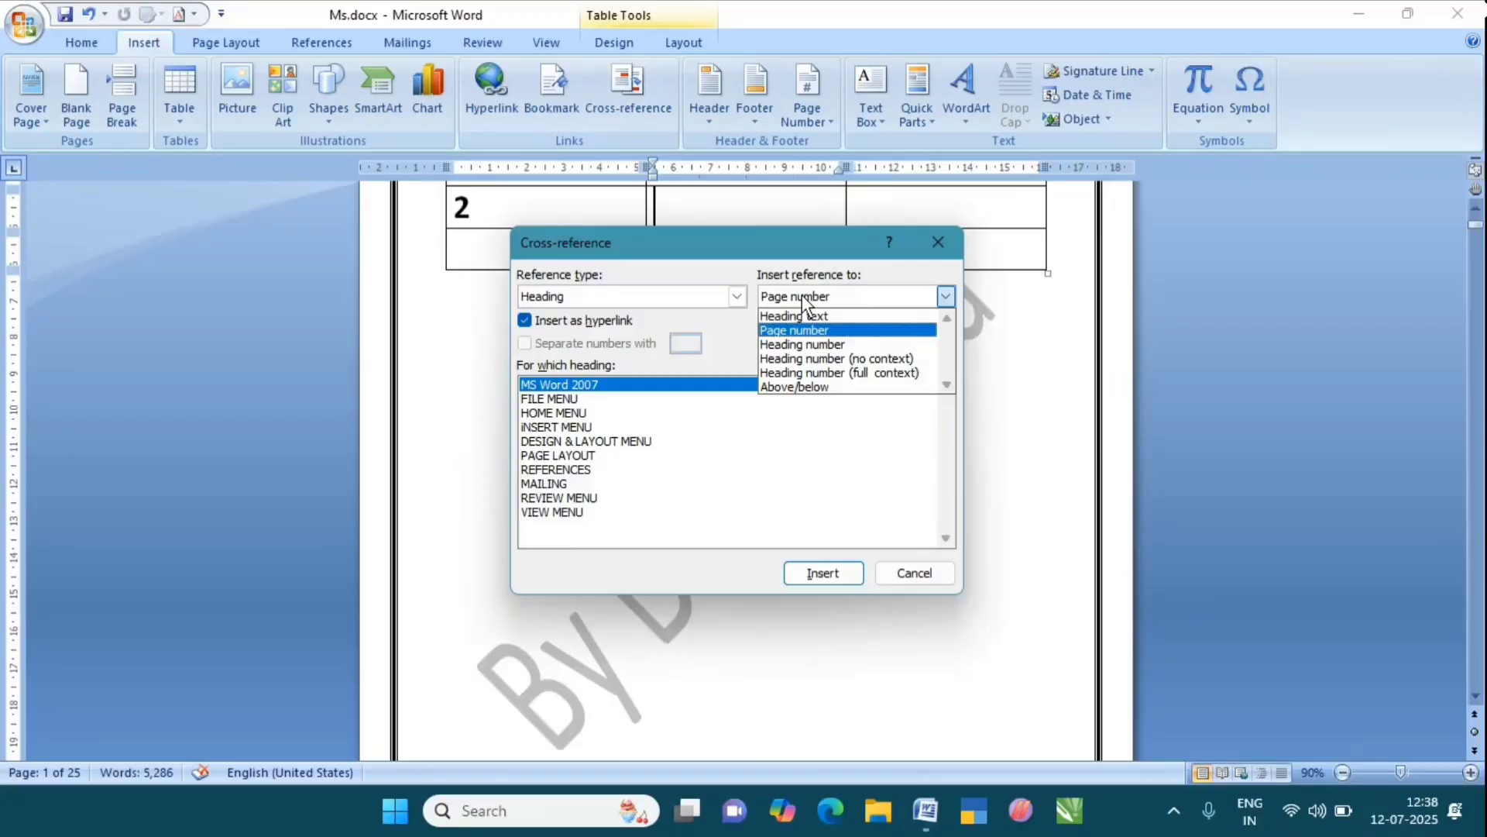
{"action": "left_click", "coordinate": [823, 317]}
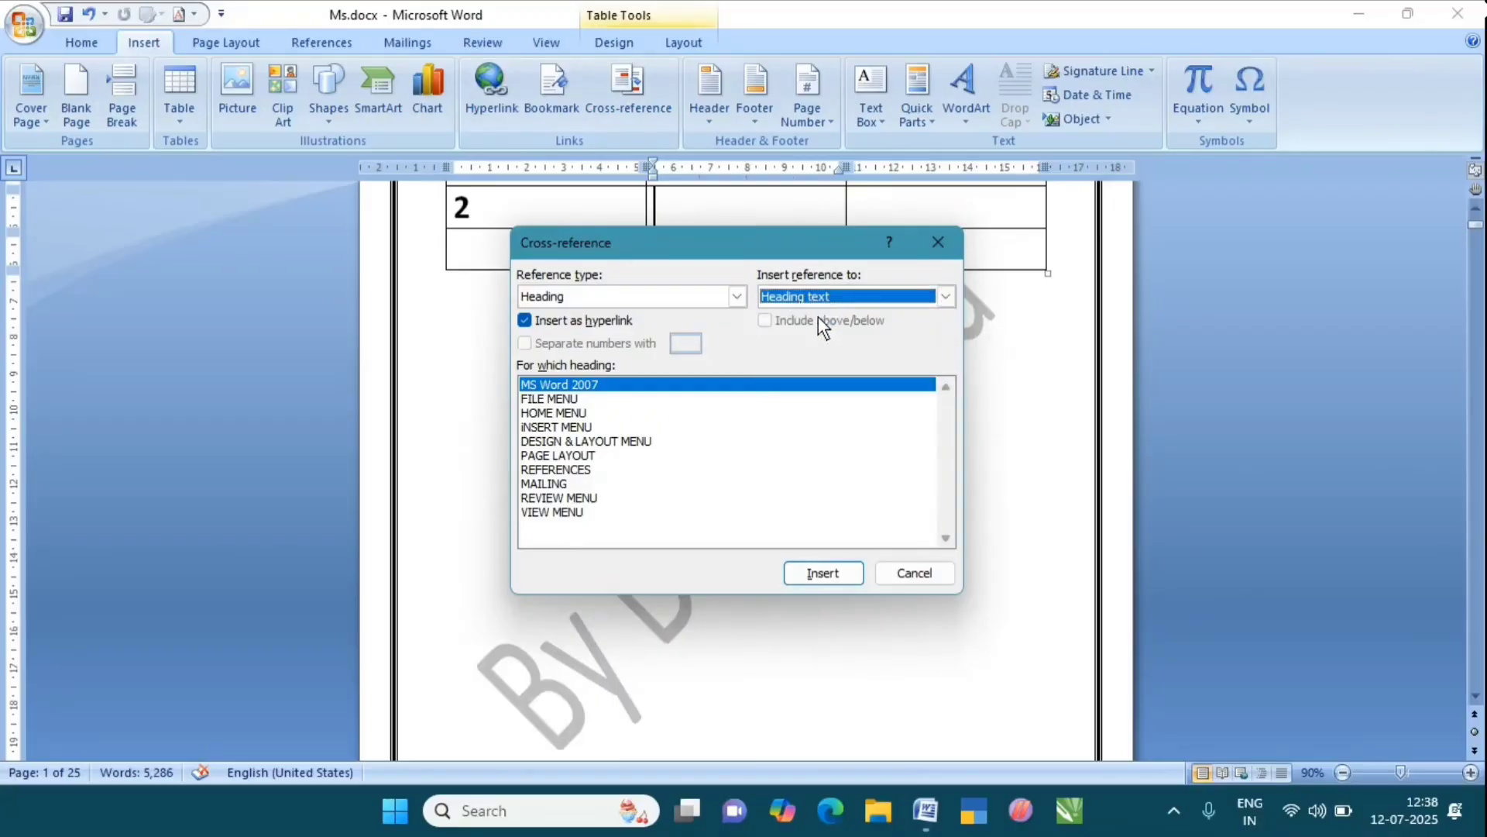
{"action": "left_click", "coordinate": [562, 399]}
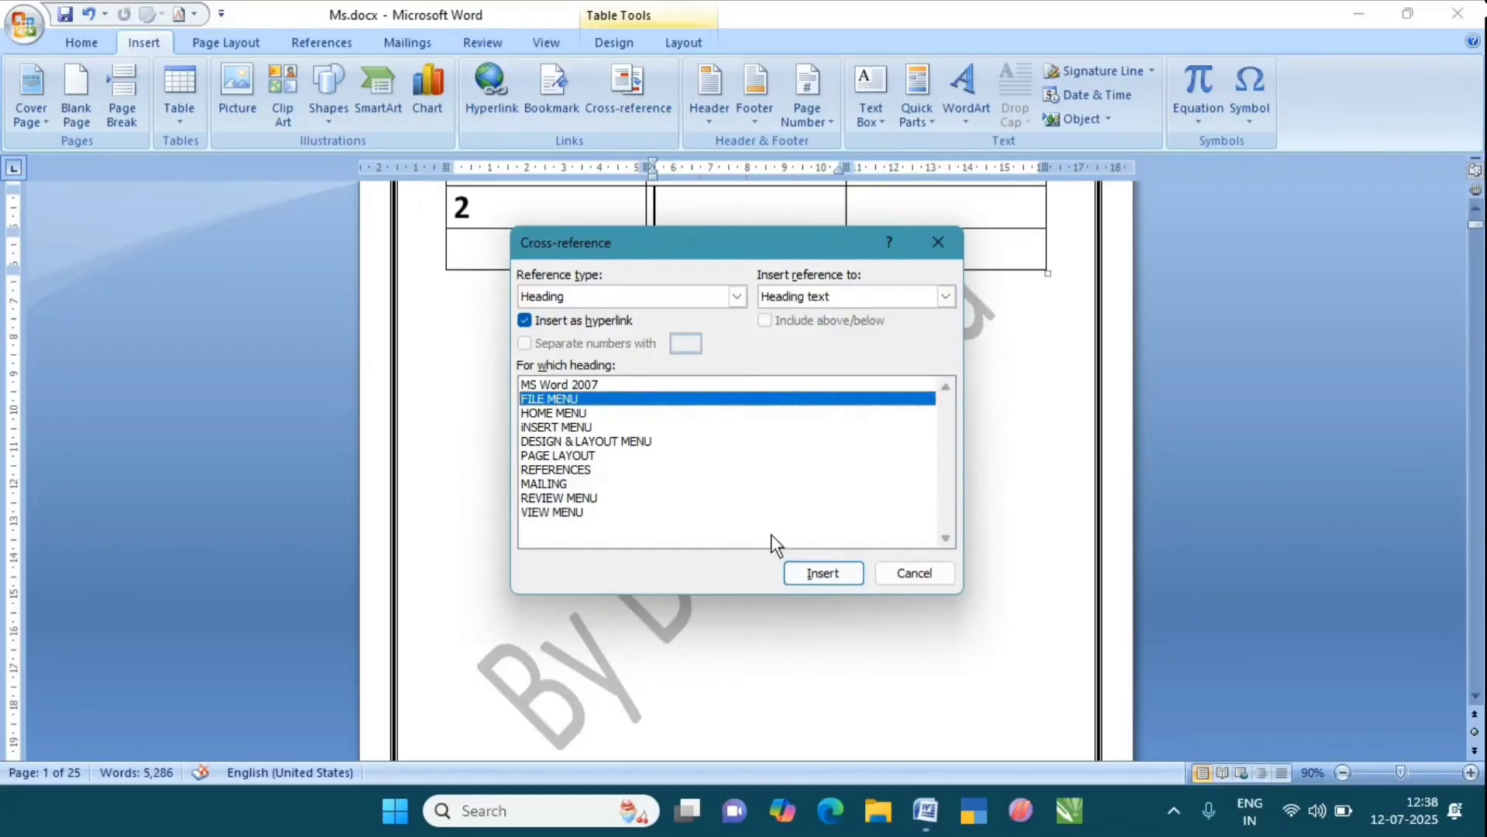
{"action": "left_click", "coordinate": [820, 573]}
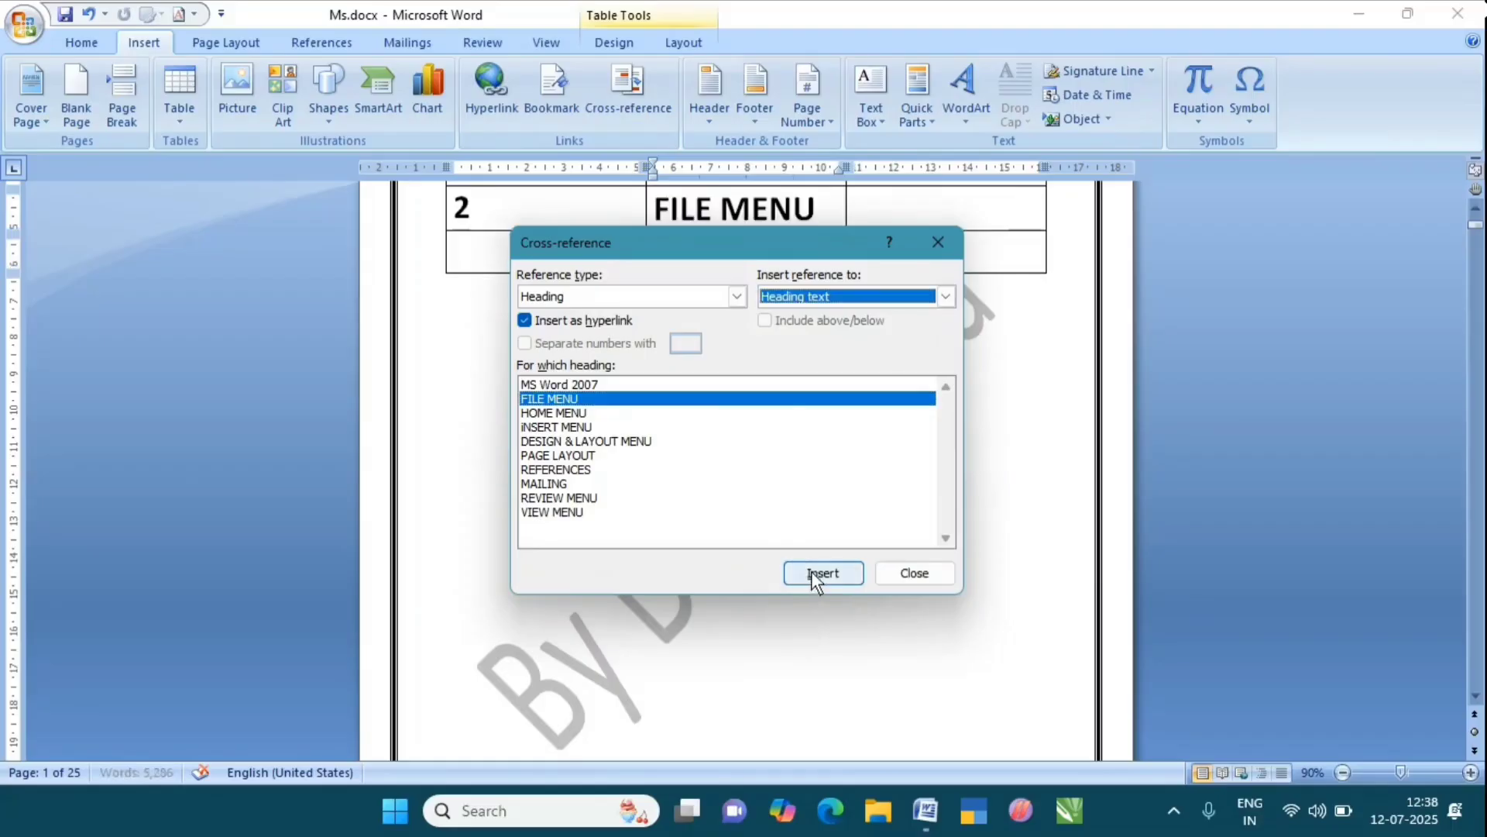
{"action": "left_click", "coordinate": [941, 253]}
{"action": "scroll", "coordinate": [919, 250], "scroll_direction": "up", "scroll_amount": 3}
- Insert a hyperlinked page-number cross-reference to the MS Word 2007 heading in row 2's Page No. cell
{"action": "left_click", "coordinate": [911, 352]}
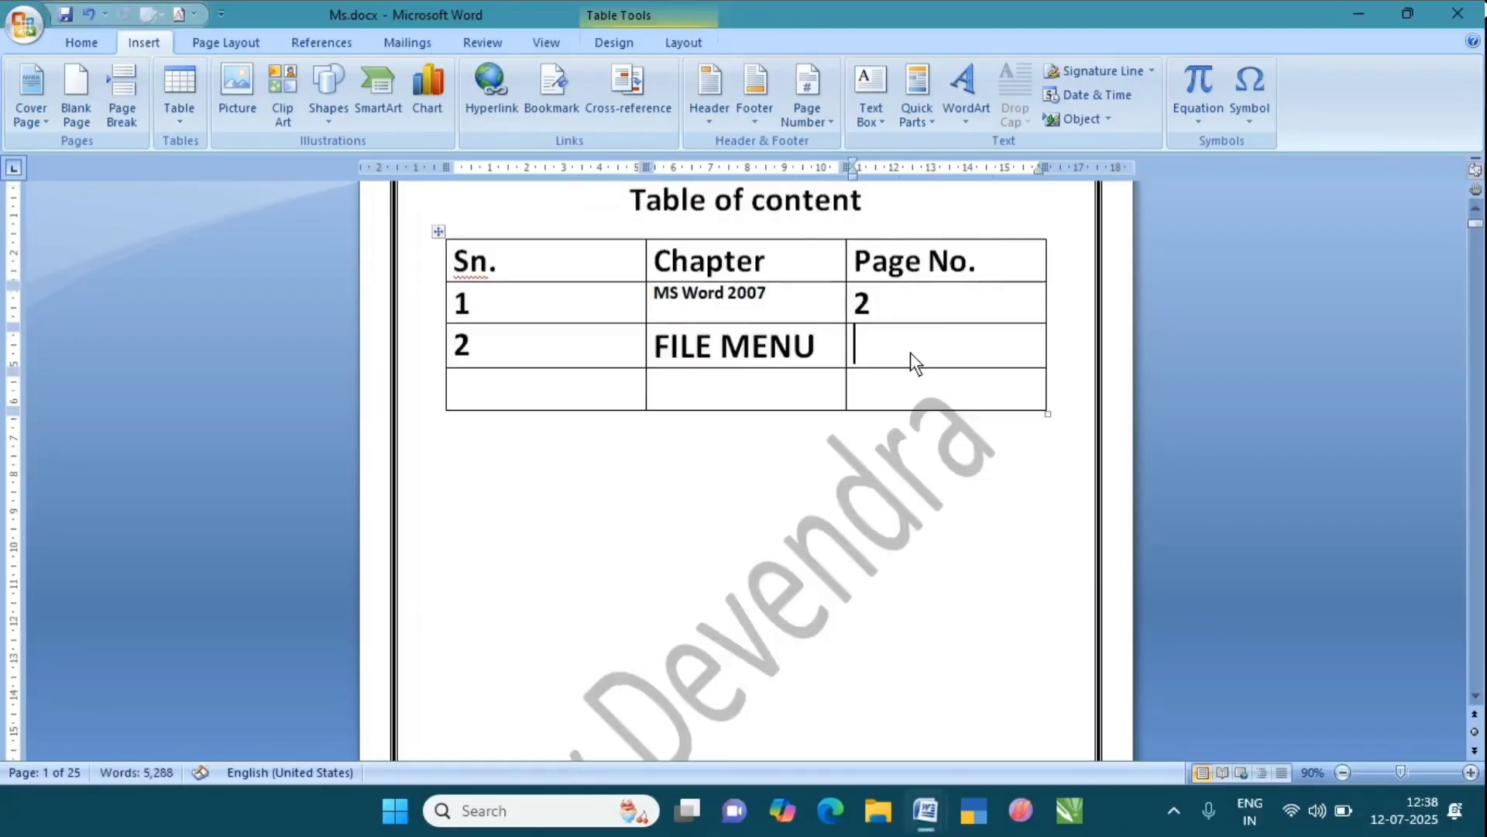
{"action": "left_click", "coordinate": [624, 108]}
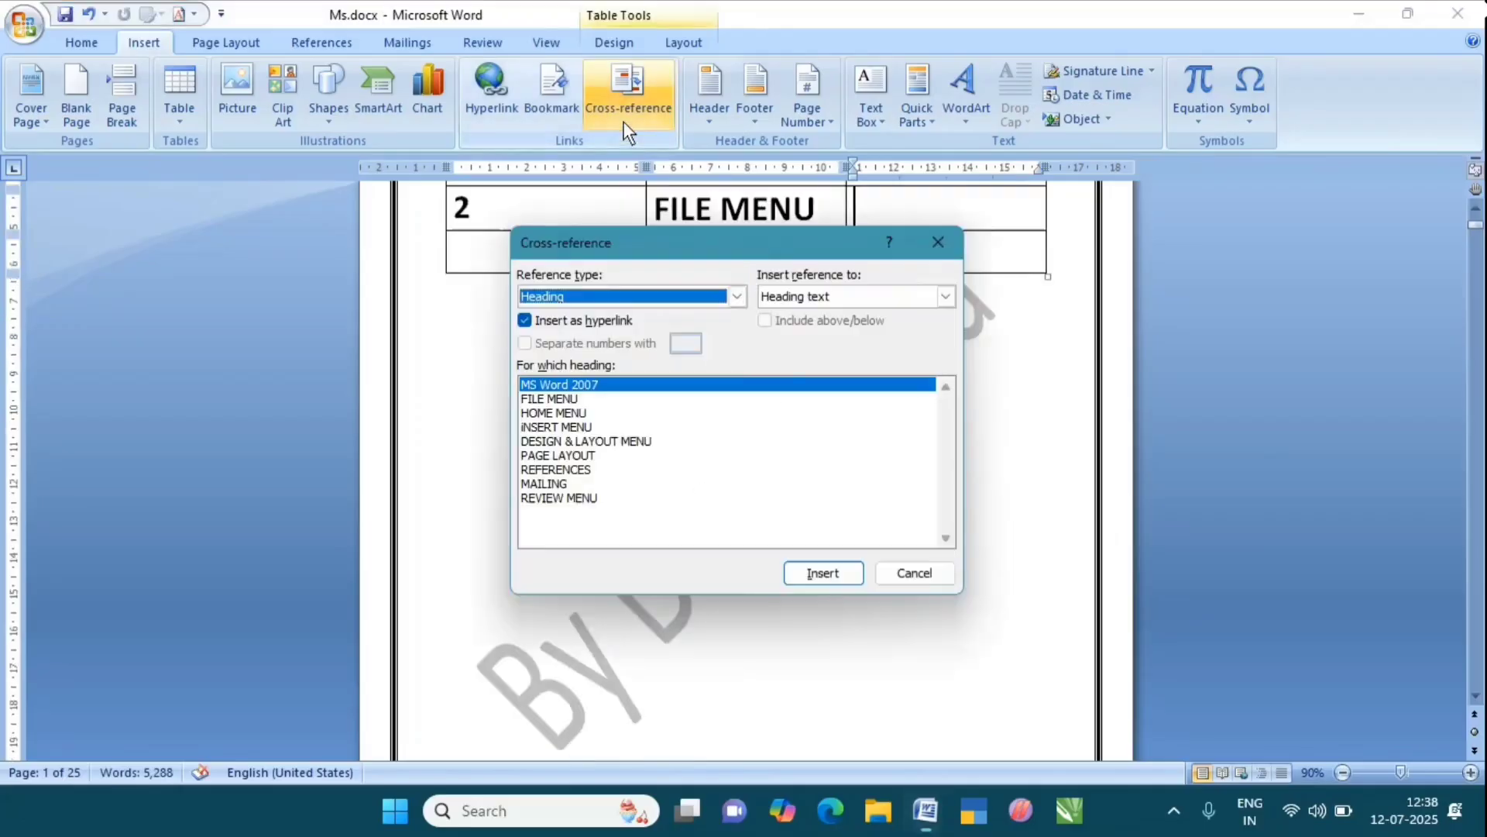
{"action": "left_click", "coordinate": [807, 295]}
{"action": "left_click", "coordinate": [805, 331]}
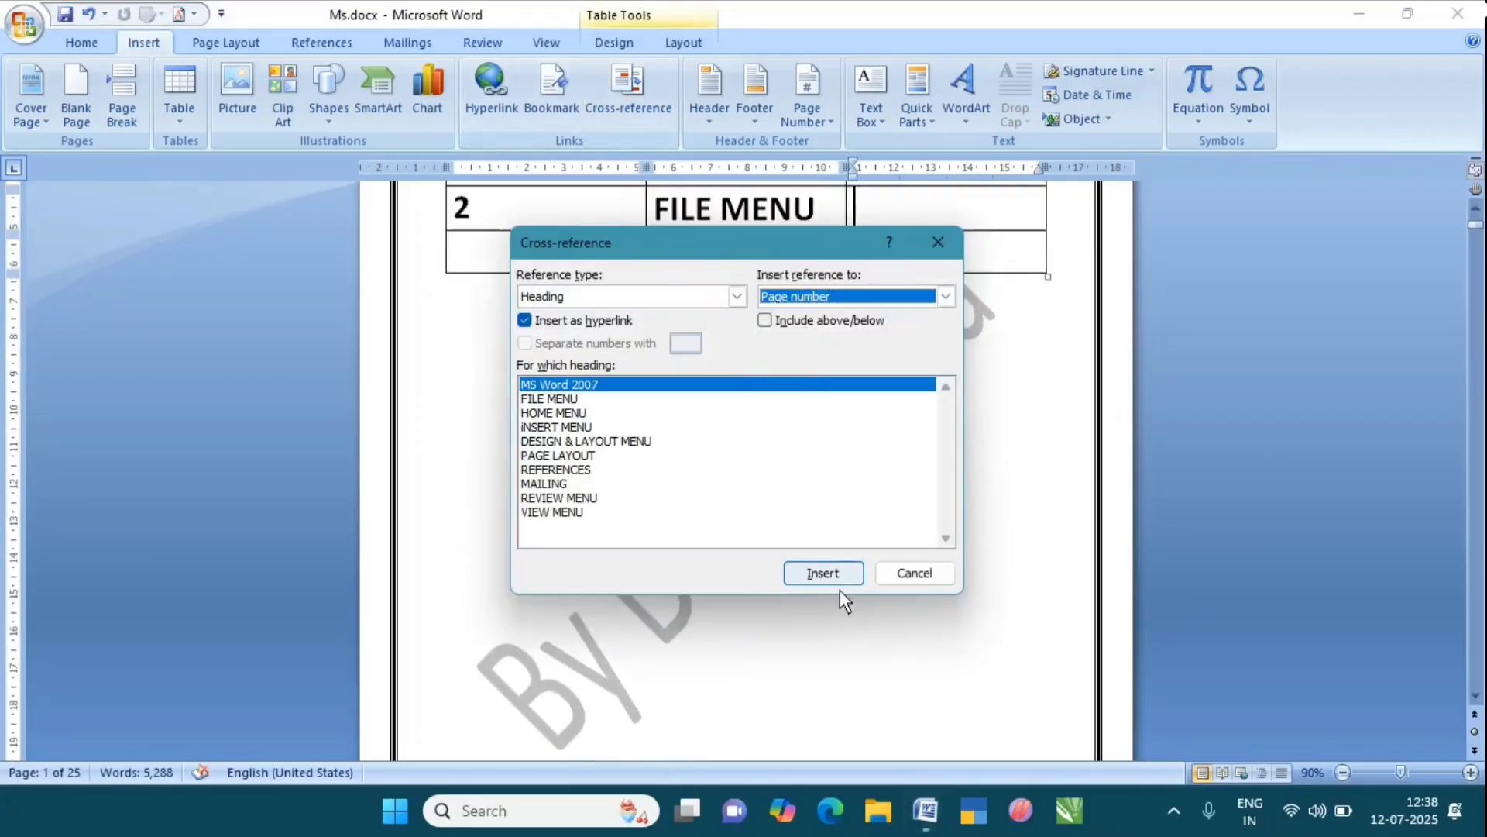
{"action": "left_click", "coordinate": [824, 579]}
{"action": "left_click", "coordinate": [908, 571]}
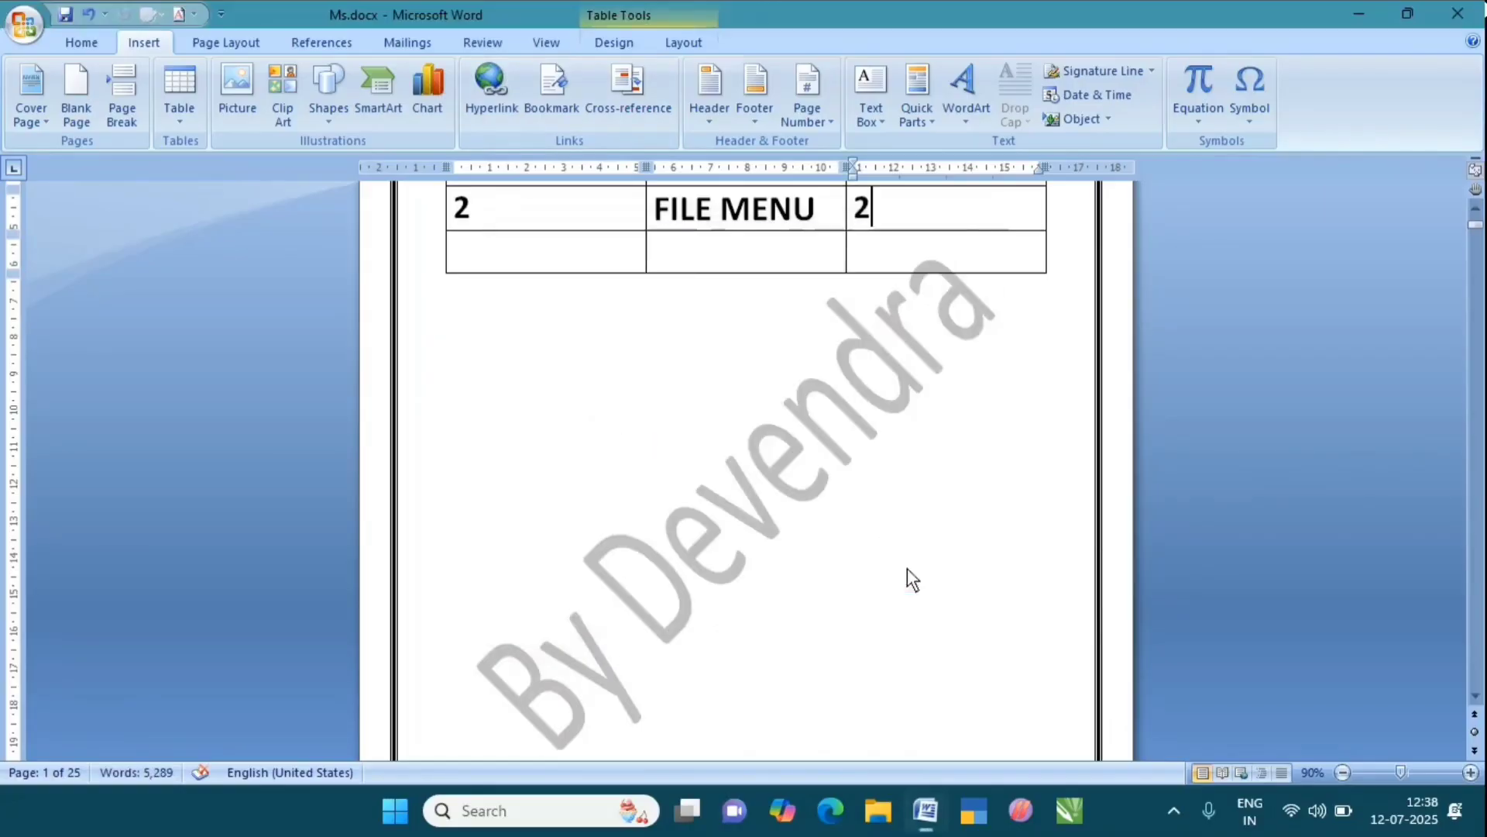
- Enter serial number 3 in the next row and insert a hyperlinked heading-text cross-reference to HOME MENU in its Chapter cell
{"action": "left_click", "coordinate": [570, 252]}
{"action": "type", "text": "3"}
{"action": "scroll", "coordinate": [848, 310], "scroll_direction": "up", "scroll_amount": 3}
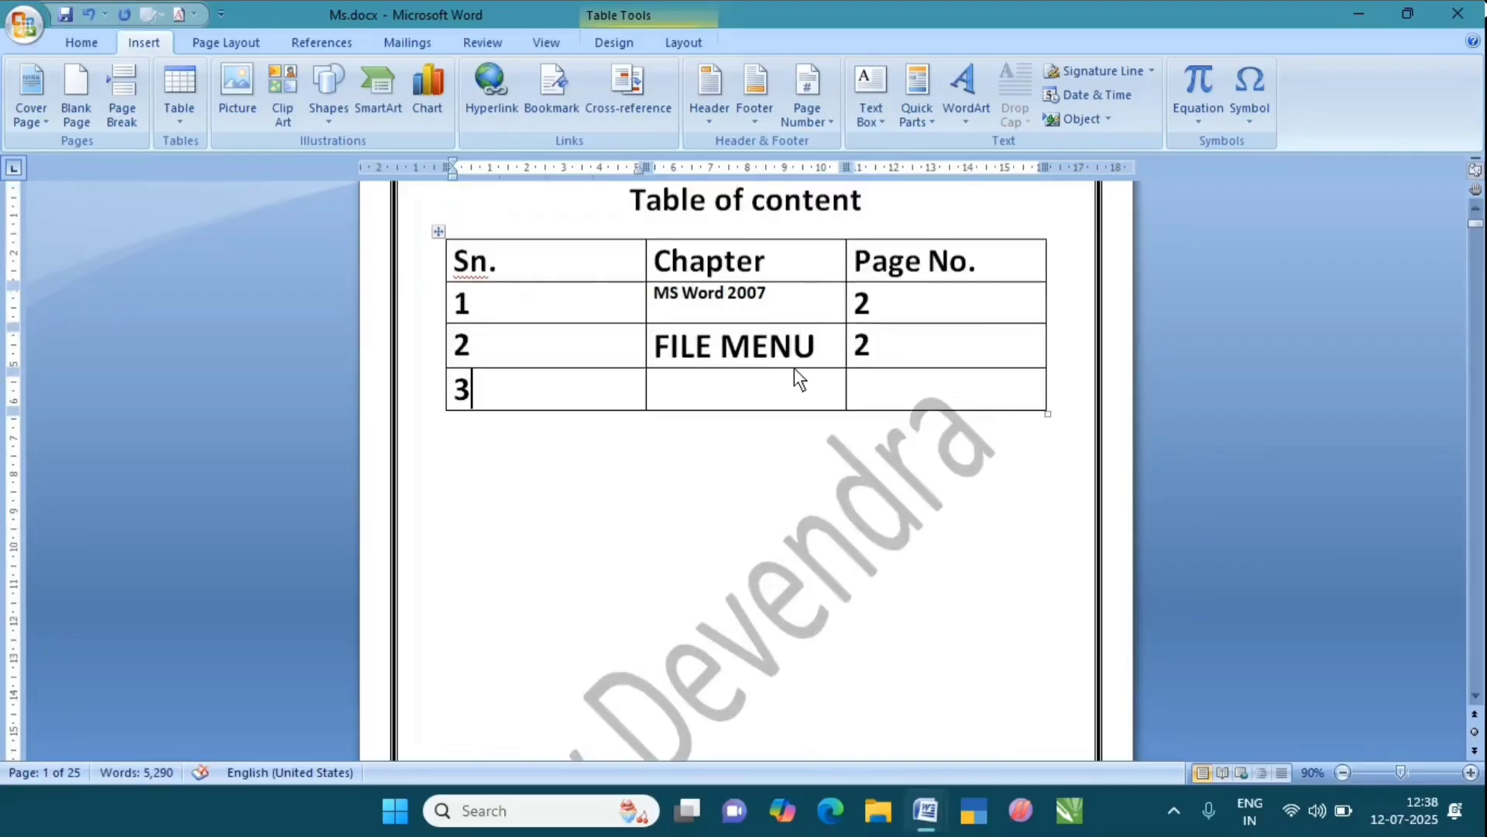
{"action": "left_click", "coordinate": [732, 392]}
{"action": "left_click", "coordinate": [616, 104]}
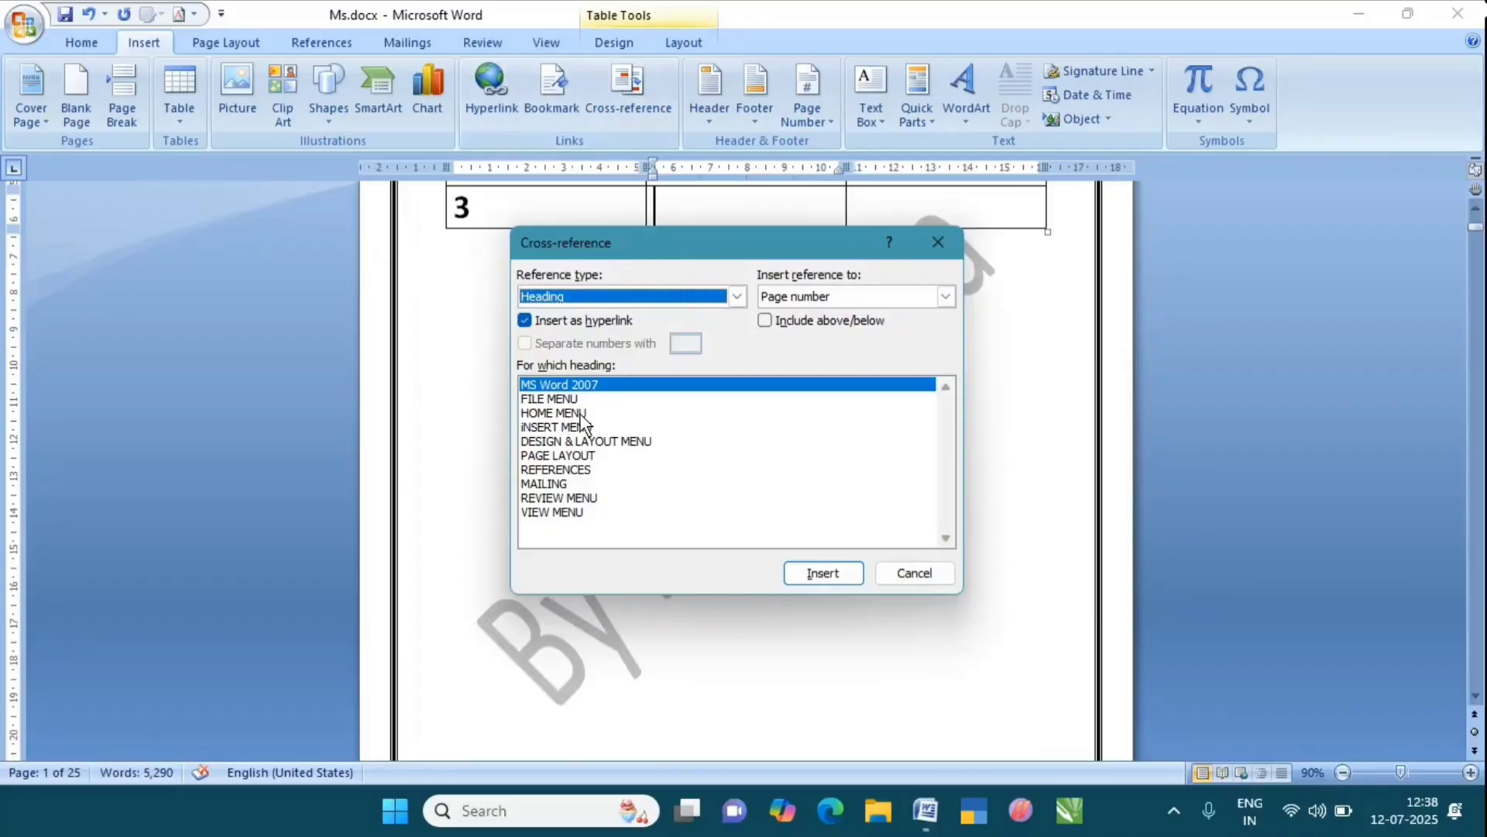
{"action": "left_click", "coordinate": [580, 412]}
{"action": "left_click", "coordinate": [945, 296]}
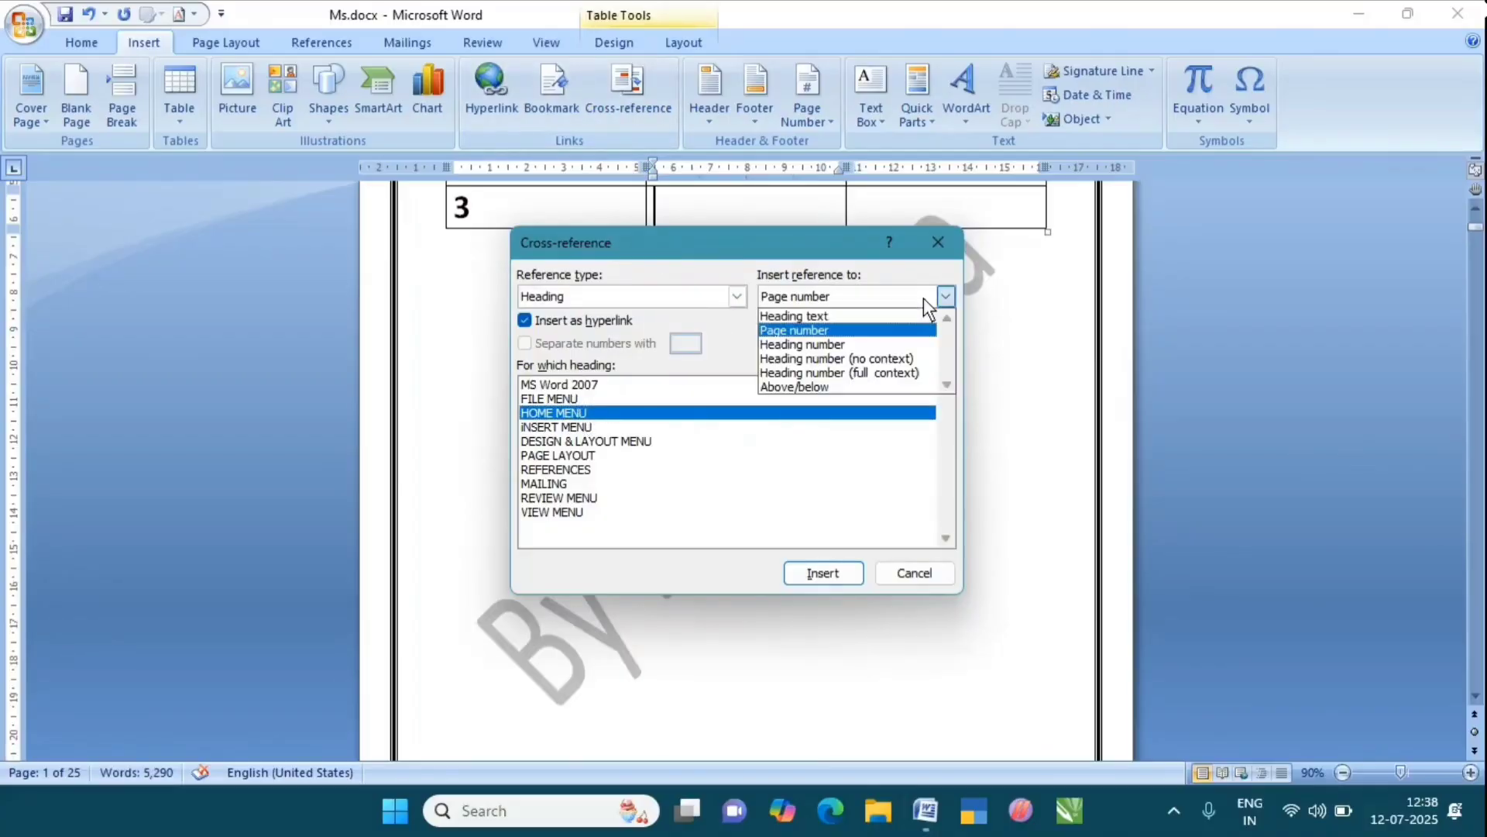
{"action": "left_click", "coordinate": [852, 318]}
{"action": "left_click", "coordinate": [821, 571]}
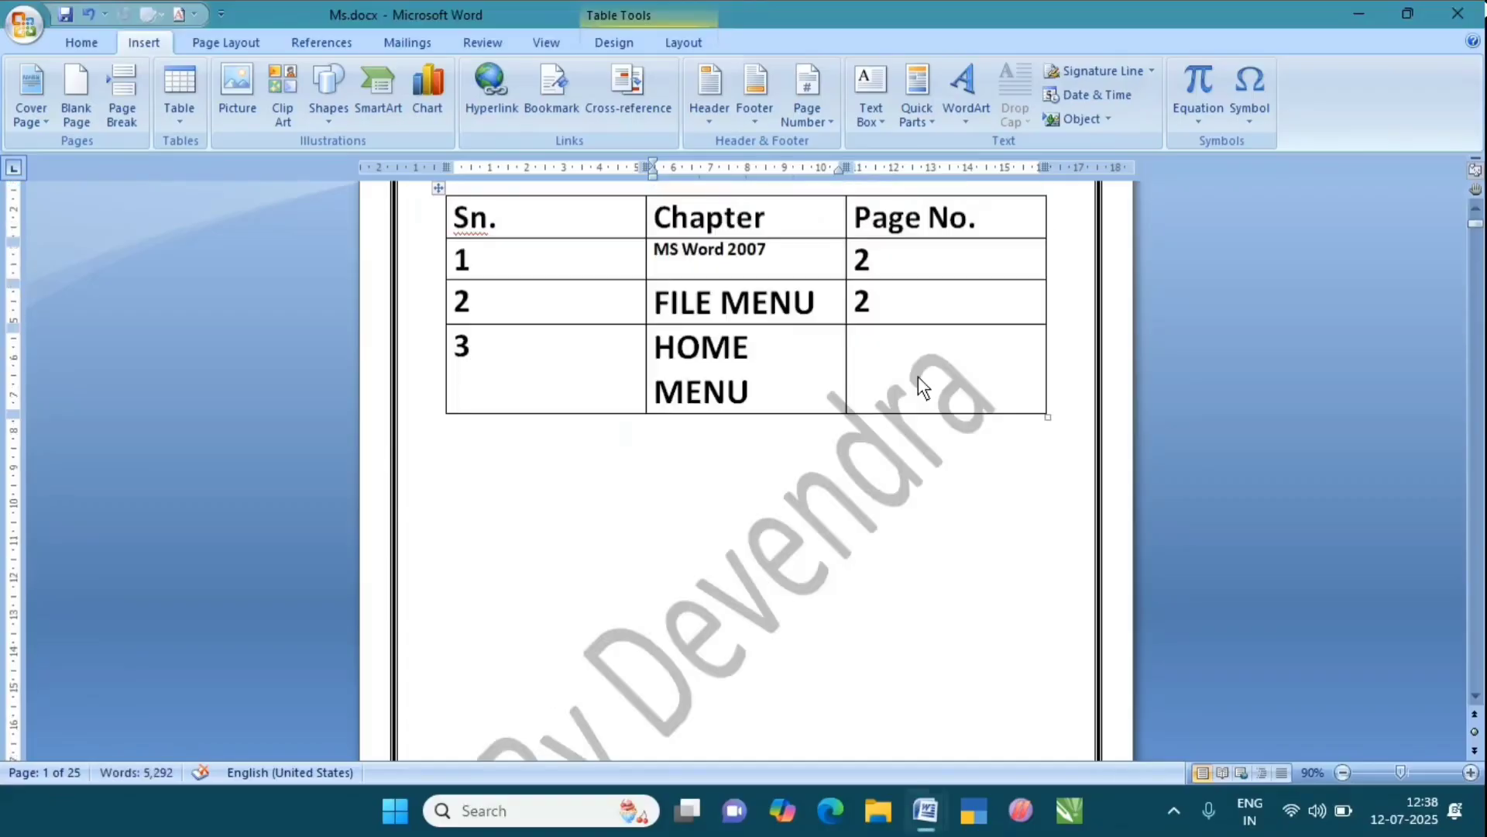
- Insert a hyperlinked page-number cross-reference to the MS Word 2007 heading in the Page No. cell of row 3
{"action": "left_click", "coordinate": [918, 375]}
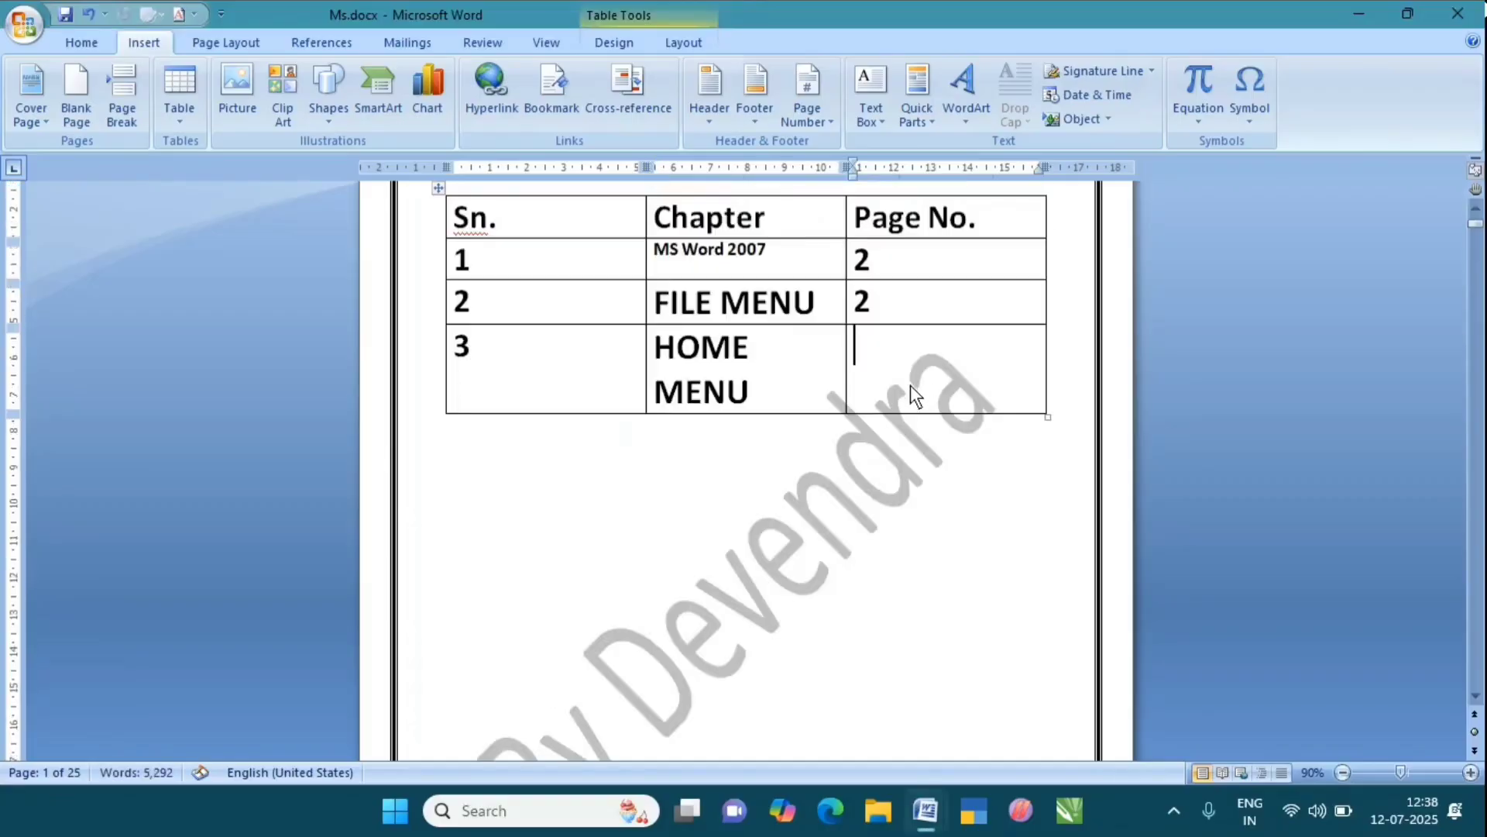
{"action": "left_click", "coordinate": [643, 118]}
{"action": "left_click", "coordinate": [806, 296]}
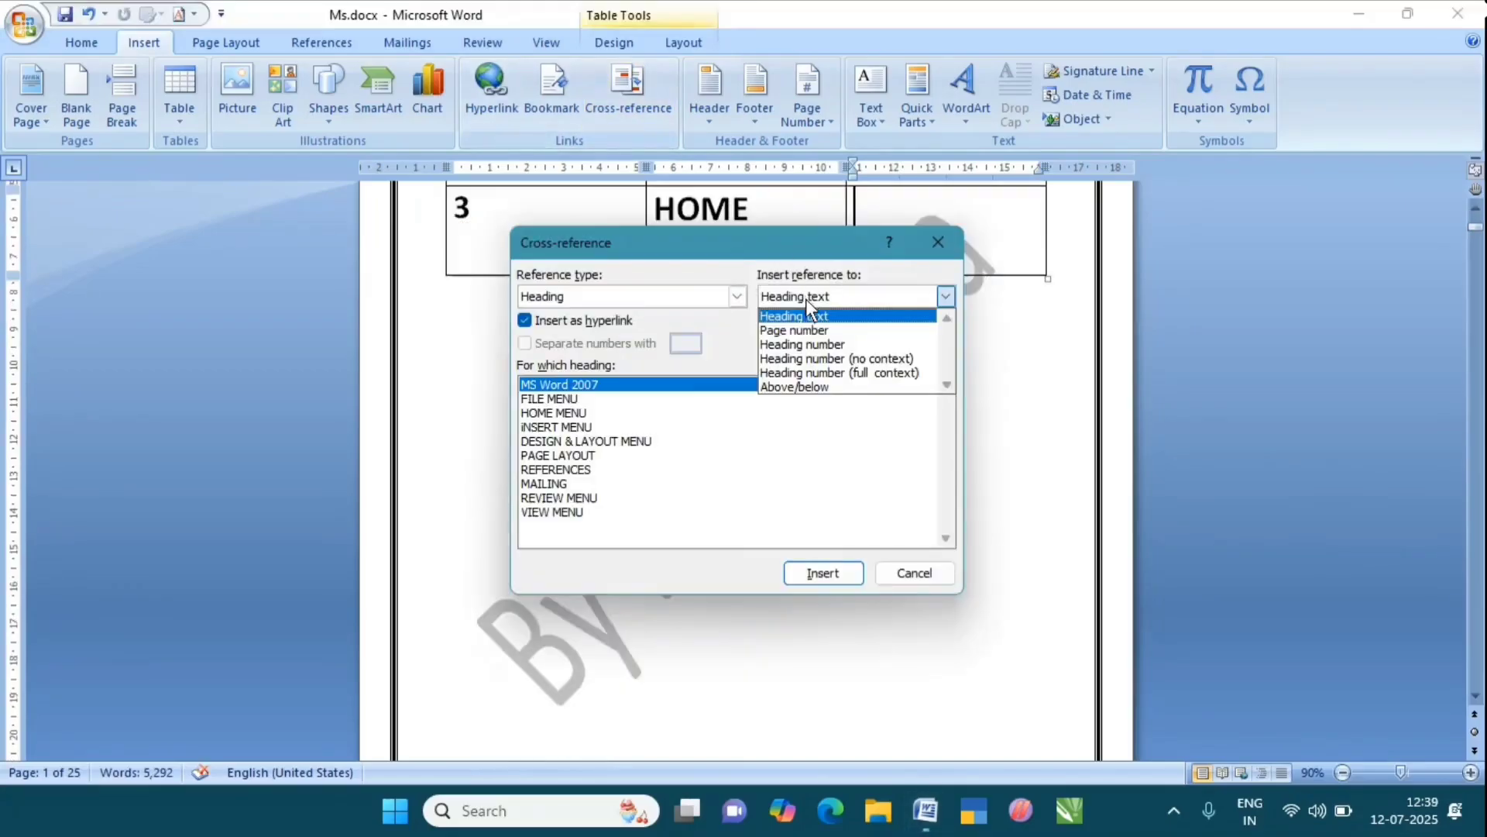
{"action": "left_click", "coordinate": [798, 331]}
{"action": "left_click", "coordinate": [812, 569]}
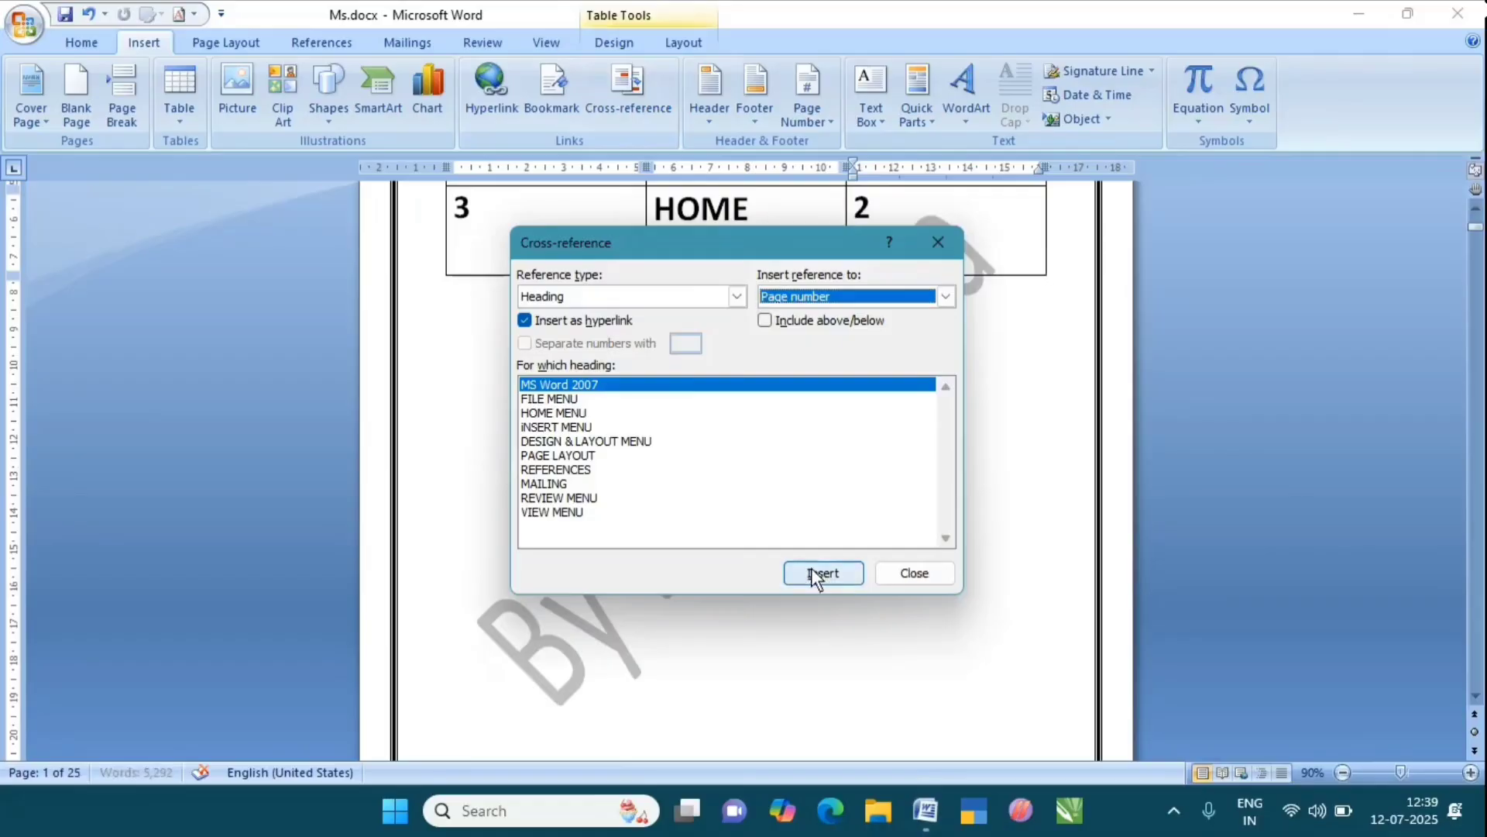
{"action": "left_click", "coordinate": [914, 572]}
- Add a new row at the end of the table and enter serial number 4 in its Sn. column
{"action": "scroll", "coordinate": [912, 542], "scroll_direction": "up", "scroll_amount": 4}
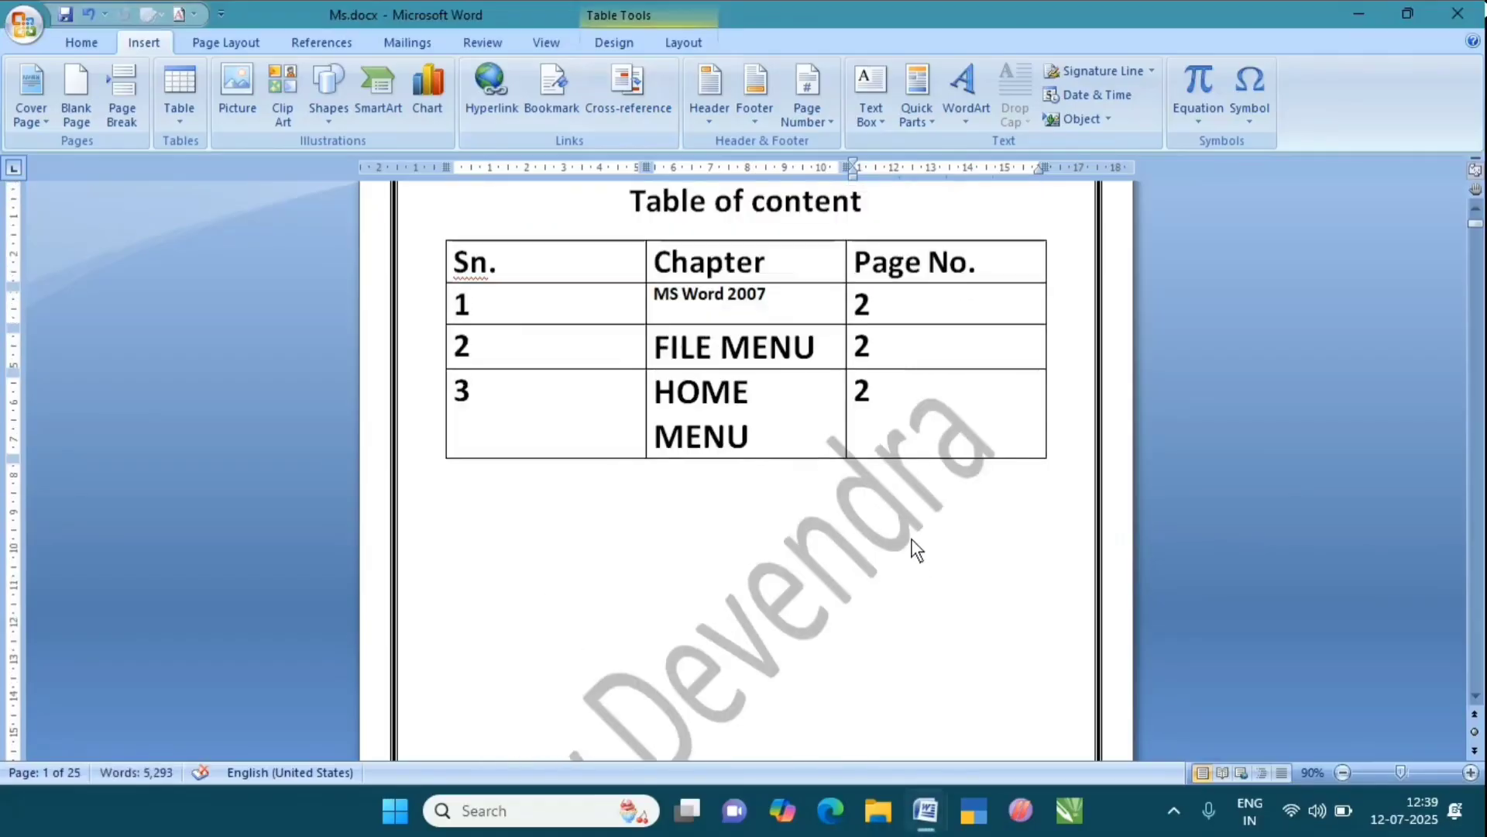
{"action": "key", "text": "Tab"}
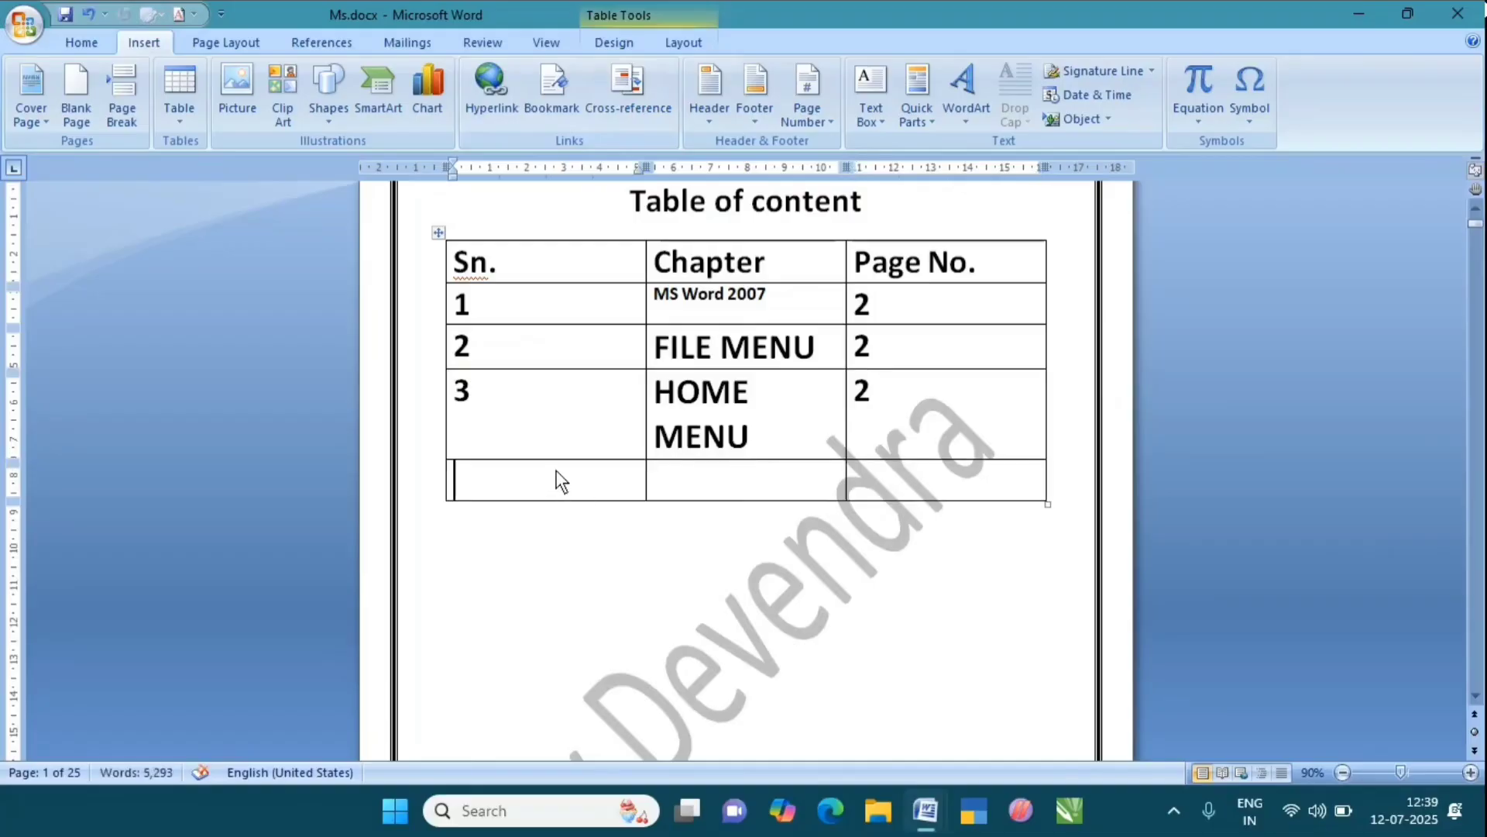
{"action": "type", "text": "4"}
{"action": "left_click", "coordinate": [644, 82]}
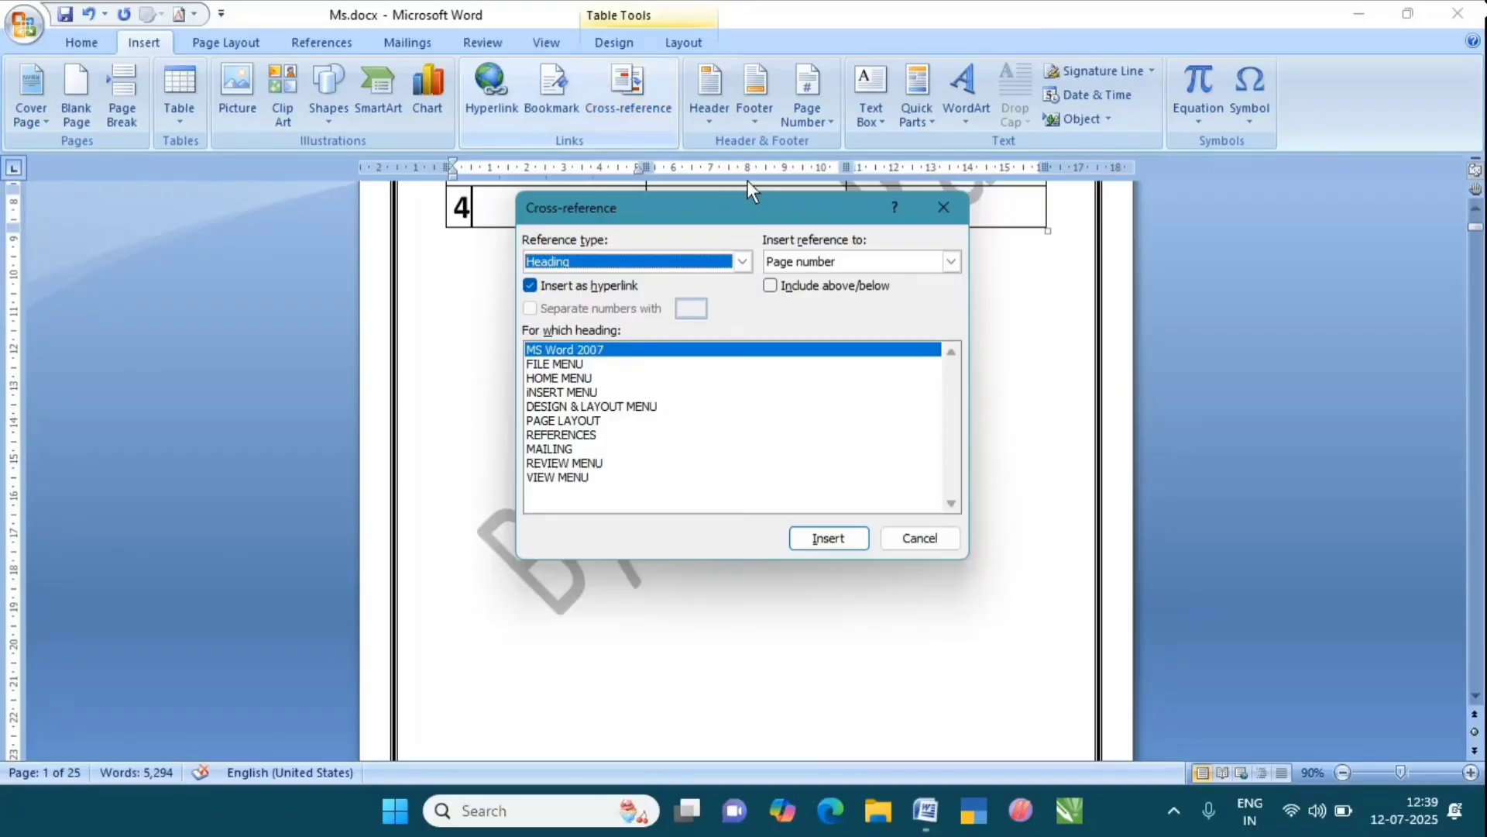
{"action": "left_click", "coordinate": [944, 207]}
- Try a page-number cross-reference to the iNSERT MENU heading in row 4's Chapter cell and delete it
{"action": "left_click", "coordinate": [727, 436]}
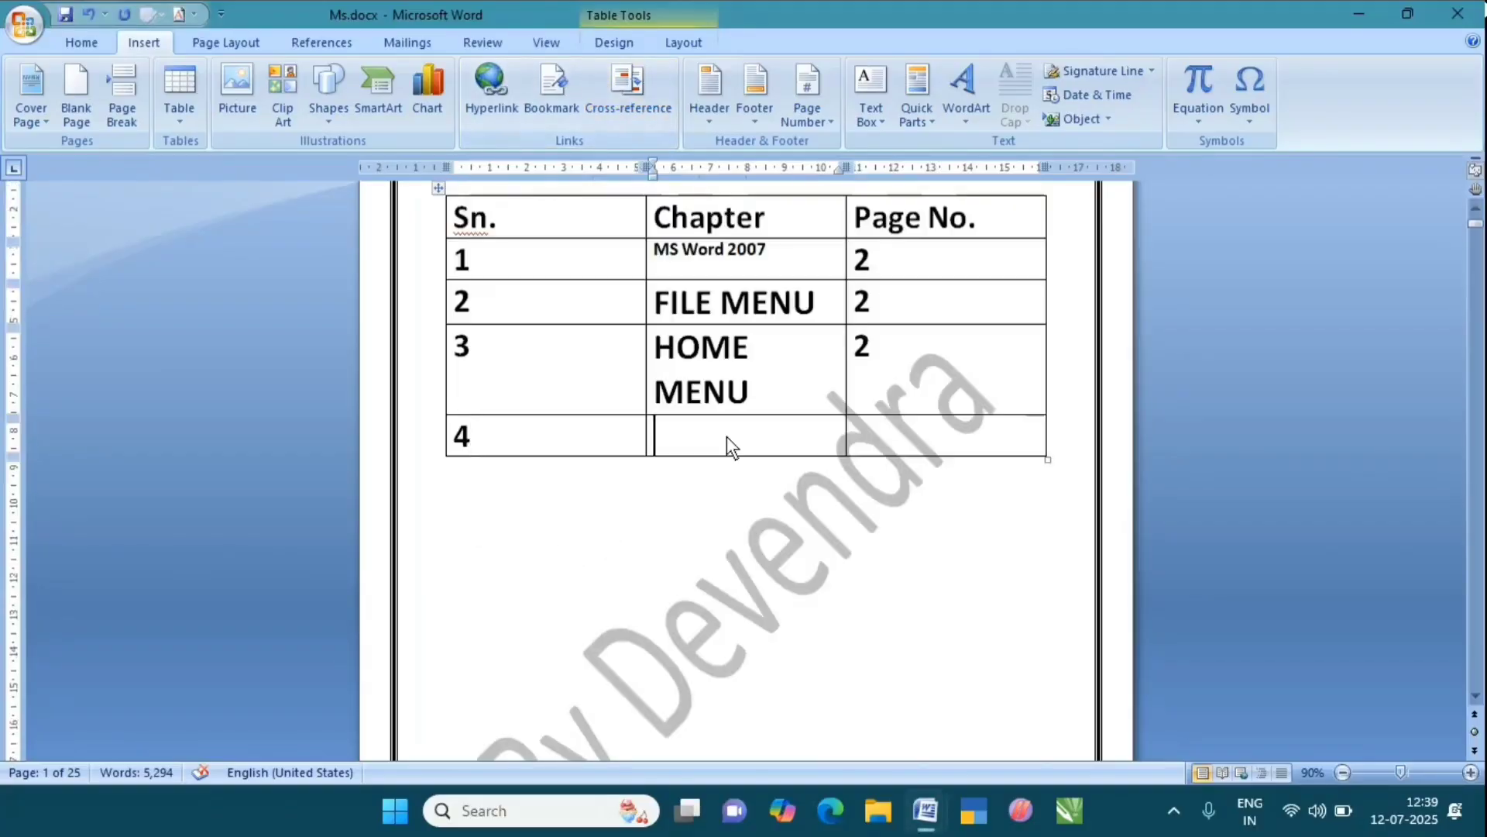
{"action": "left_click", "coordinate": [635, 99]}
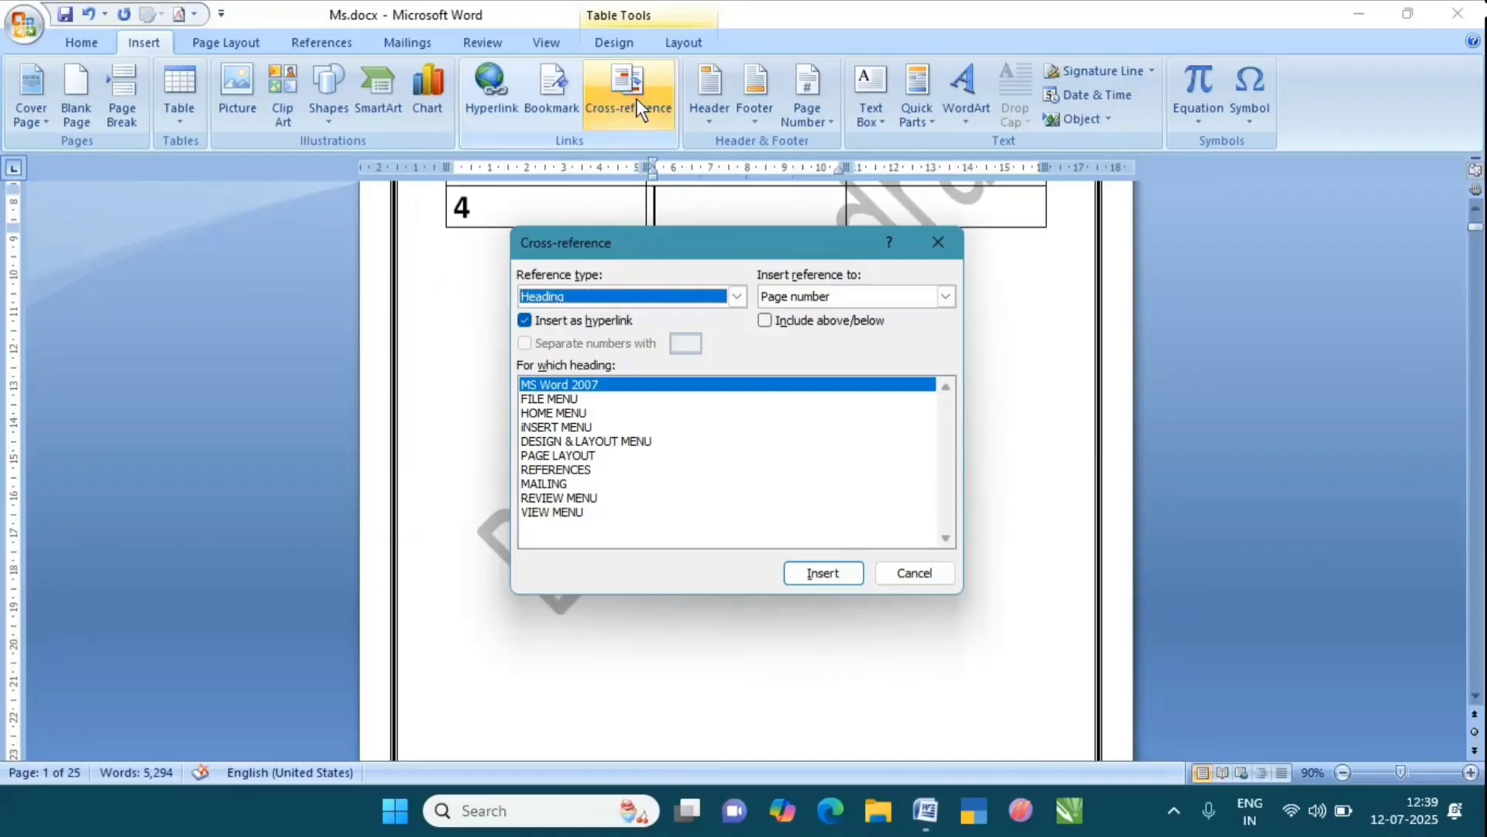
{"action": "left_click", "coordinate": [560, 428]}
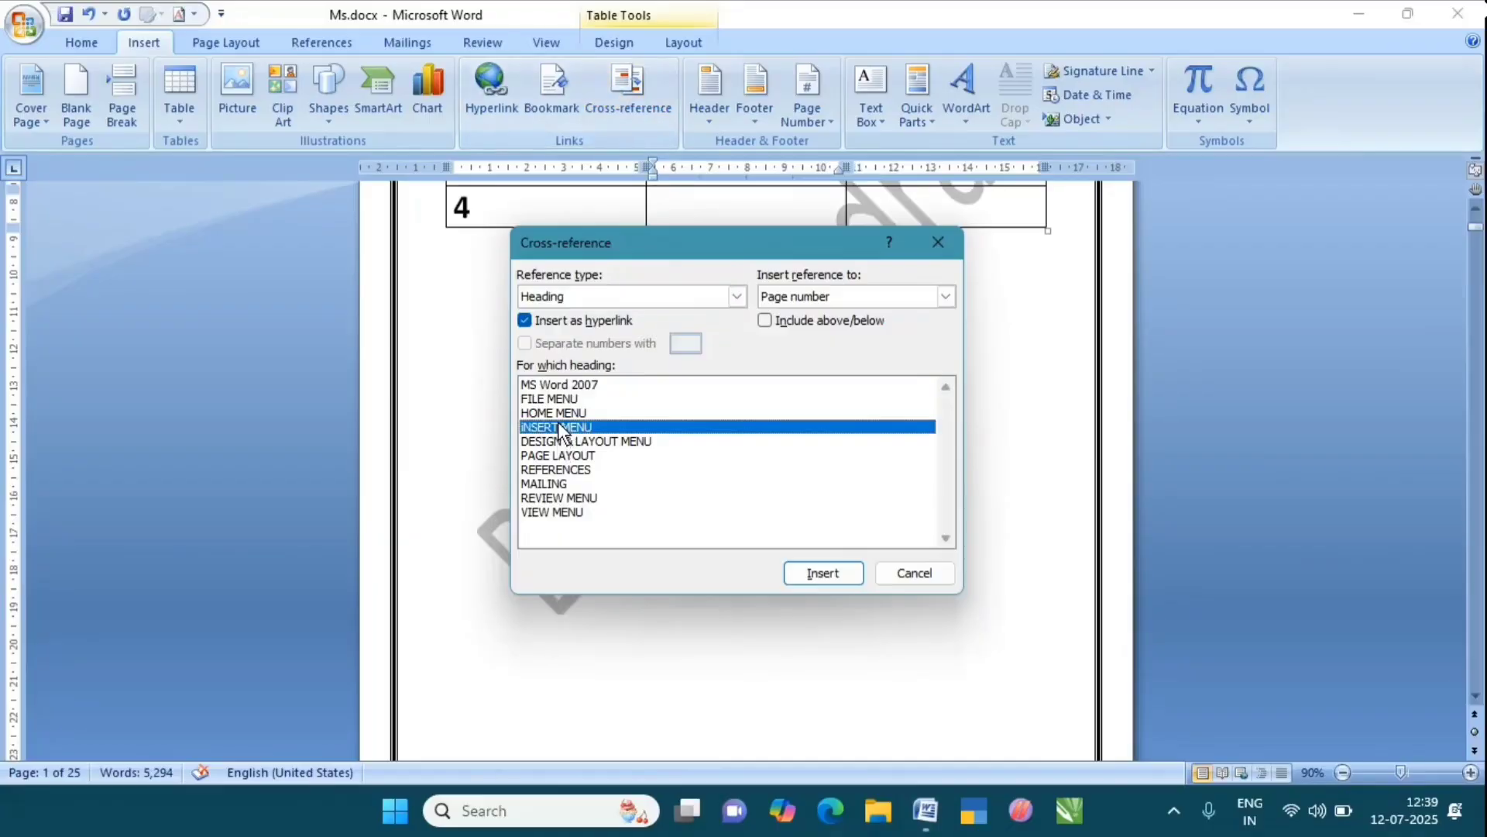
{"action": "left_click", "coordinate": [810, 573]}
{"action": "left_click", "coordinate": [915, 573]}
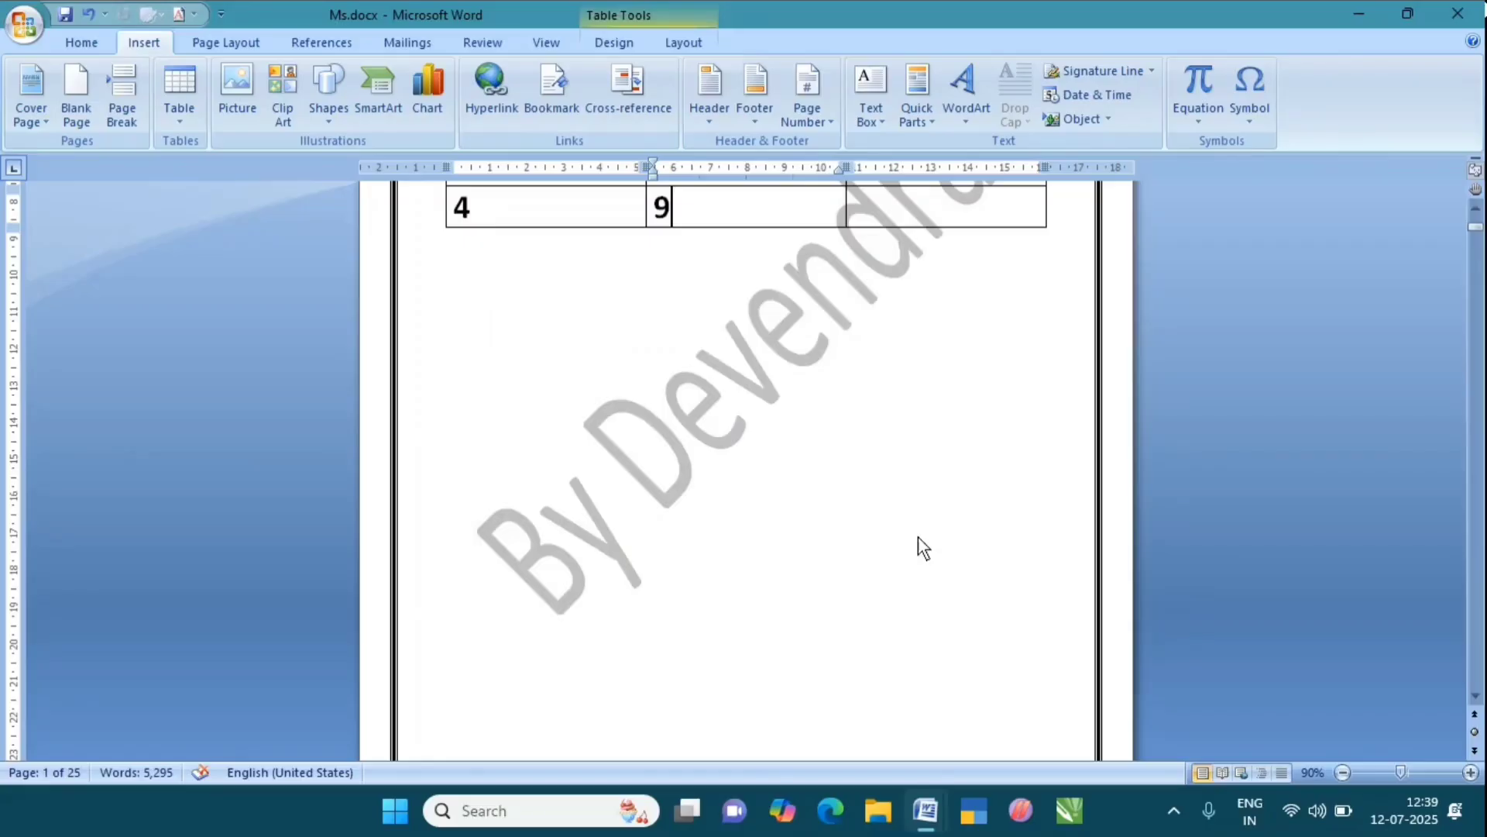
{"action": "scroll", "coordinate": [889, 484], "scroll_direction": "up", "scroll_amount": 5}
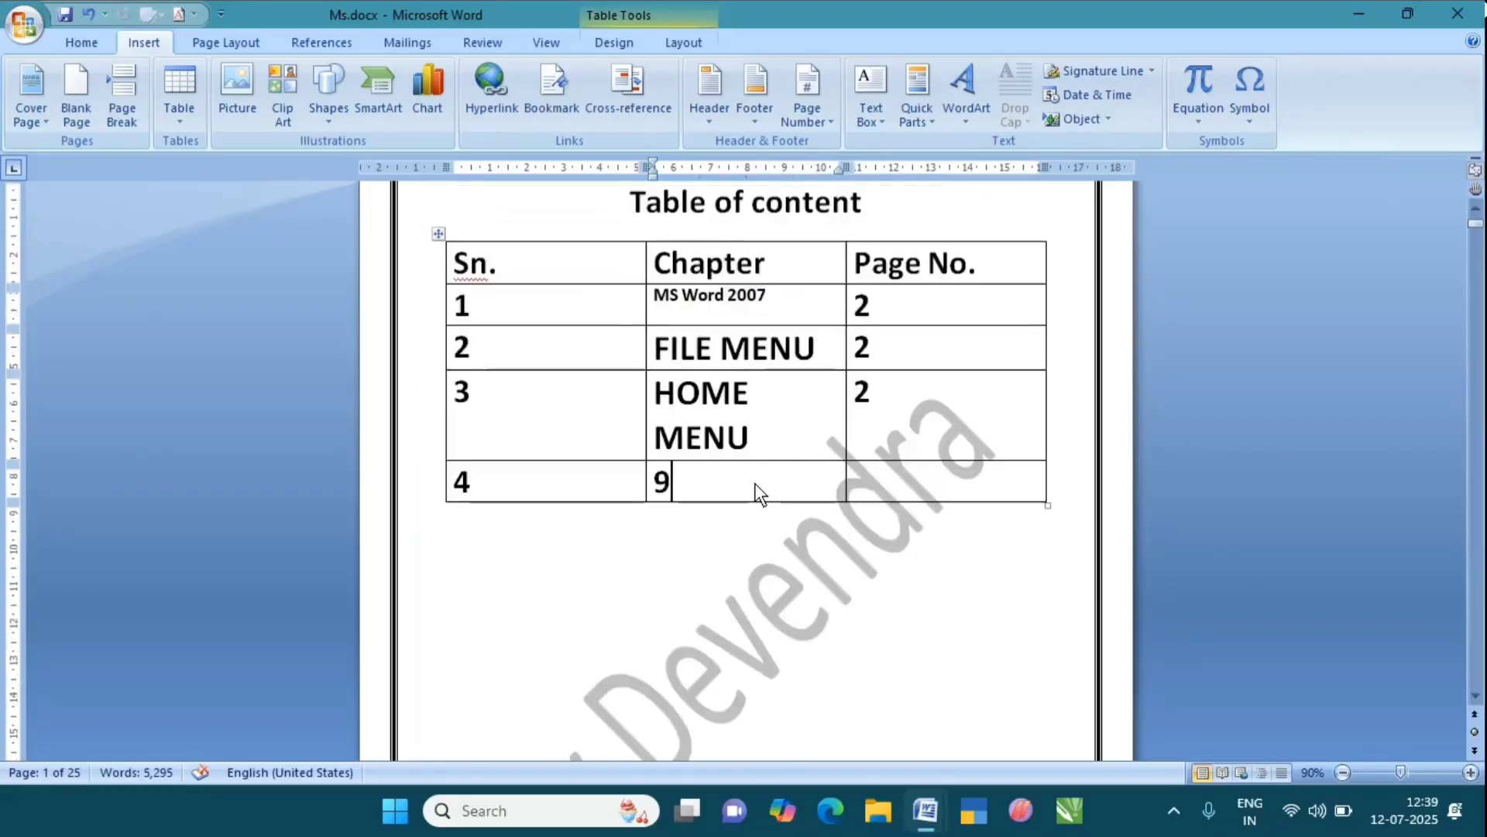
{"action": "key", "text": "shift+Left"}
{"action": "key", "text": "BackSpace"}
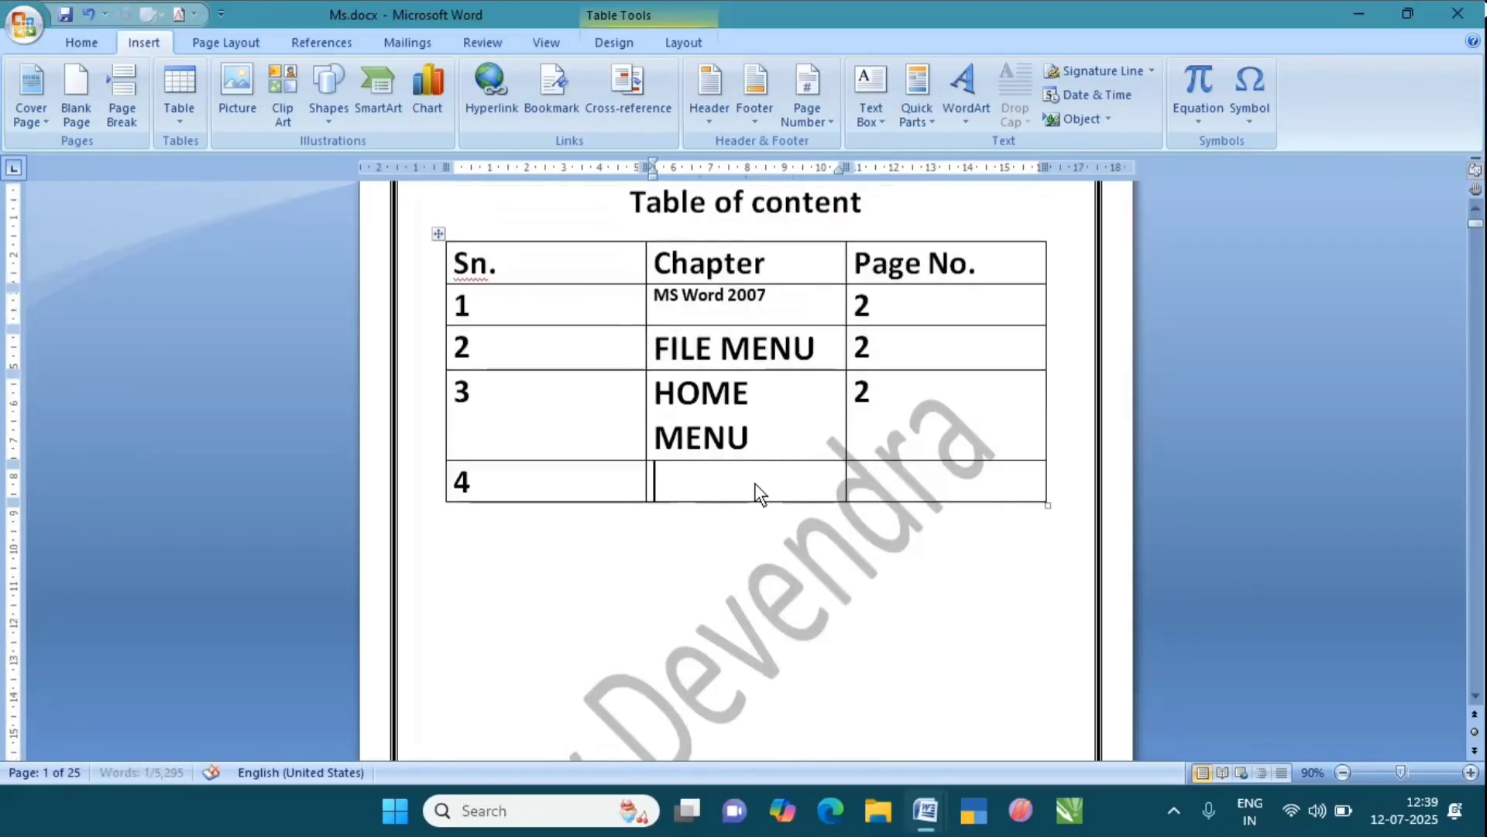
- Insert a hyperlinked cross-reference to the heading text of iNSERT MENU in the Chapter cell of row 4
{"action": "scroll", "coordinate": [787, 494], "scroll_direction": "down", "scroll_amount": 5}
{"action": "left_click", "coordinate": [650, 98]}
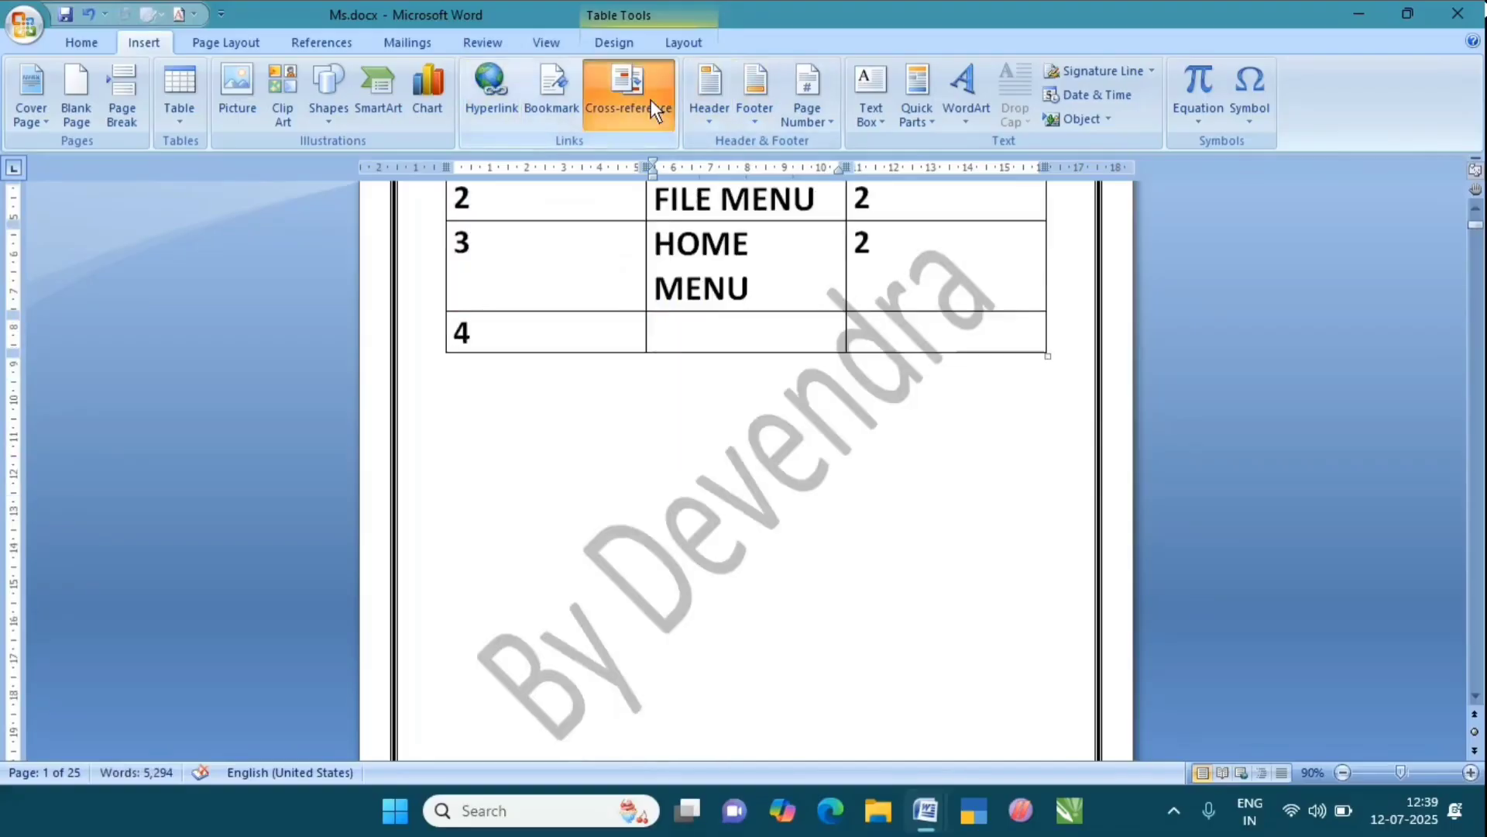
{"action": "left_click", "coordinate": [582, 427]}
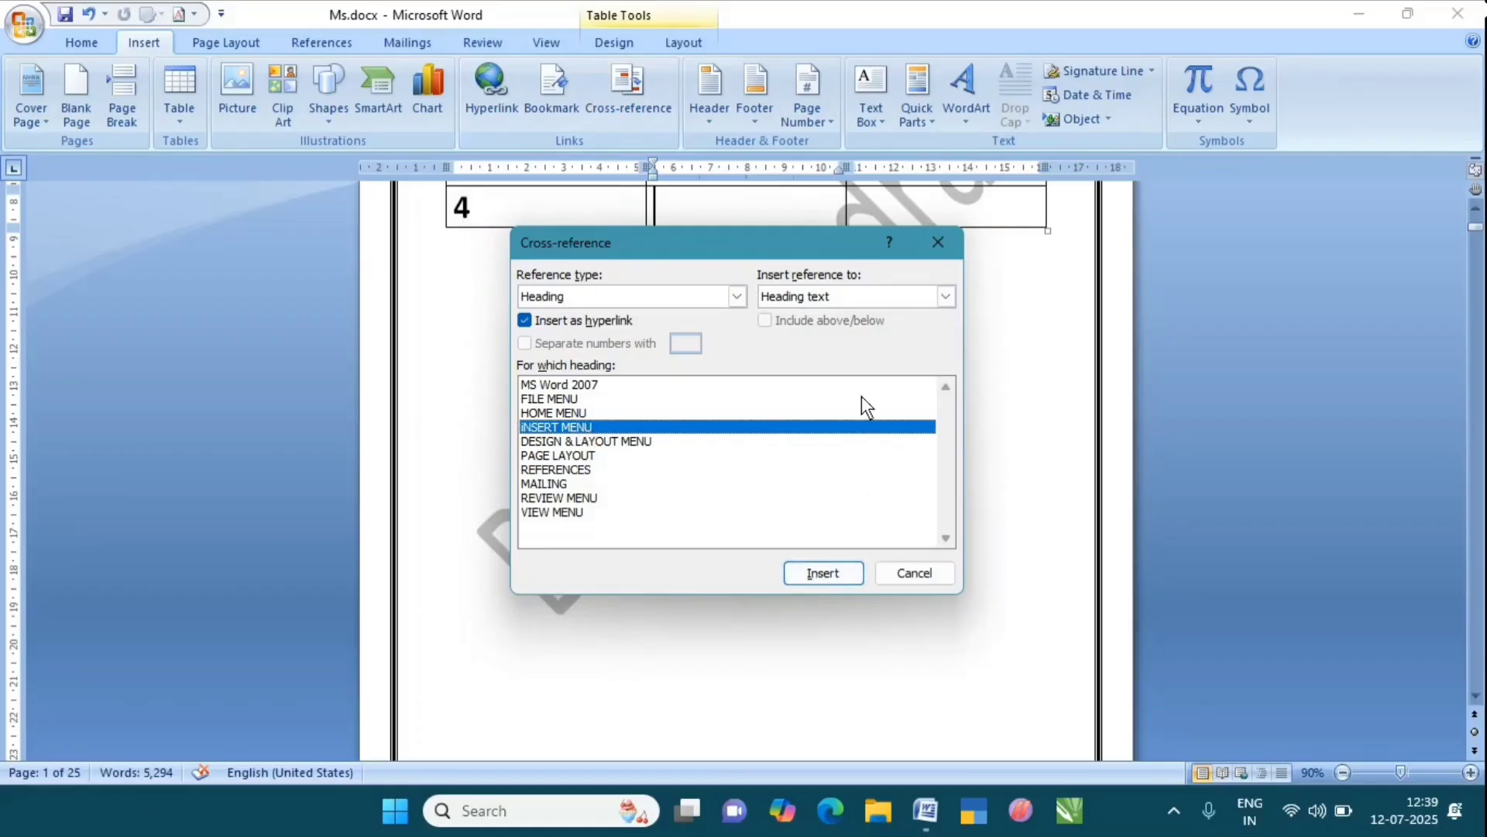
{"action": "left_click", "coordinate": [836, 575]}
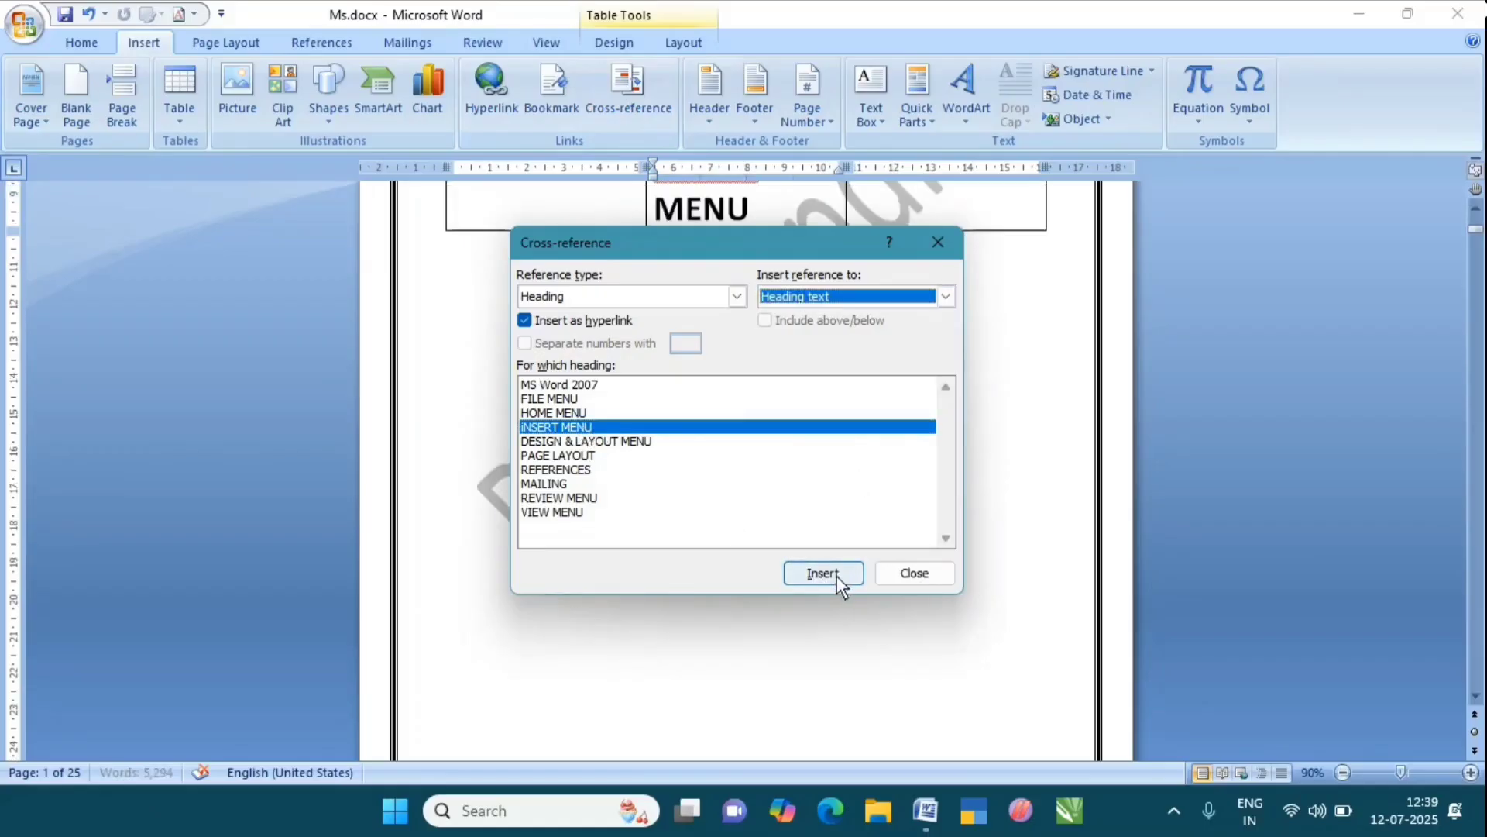
{"action": "left_click", "coordinate": [899, 571]}
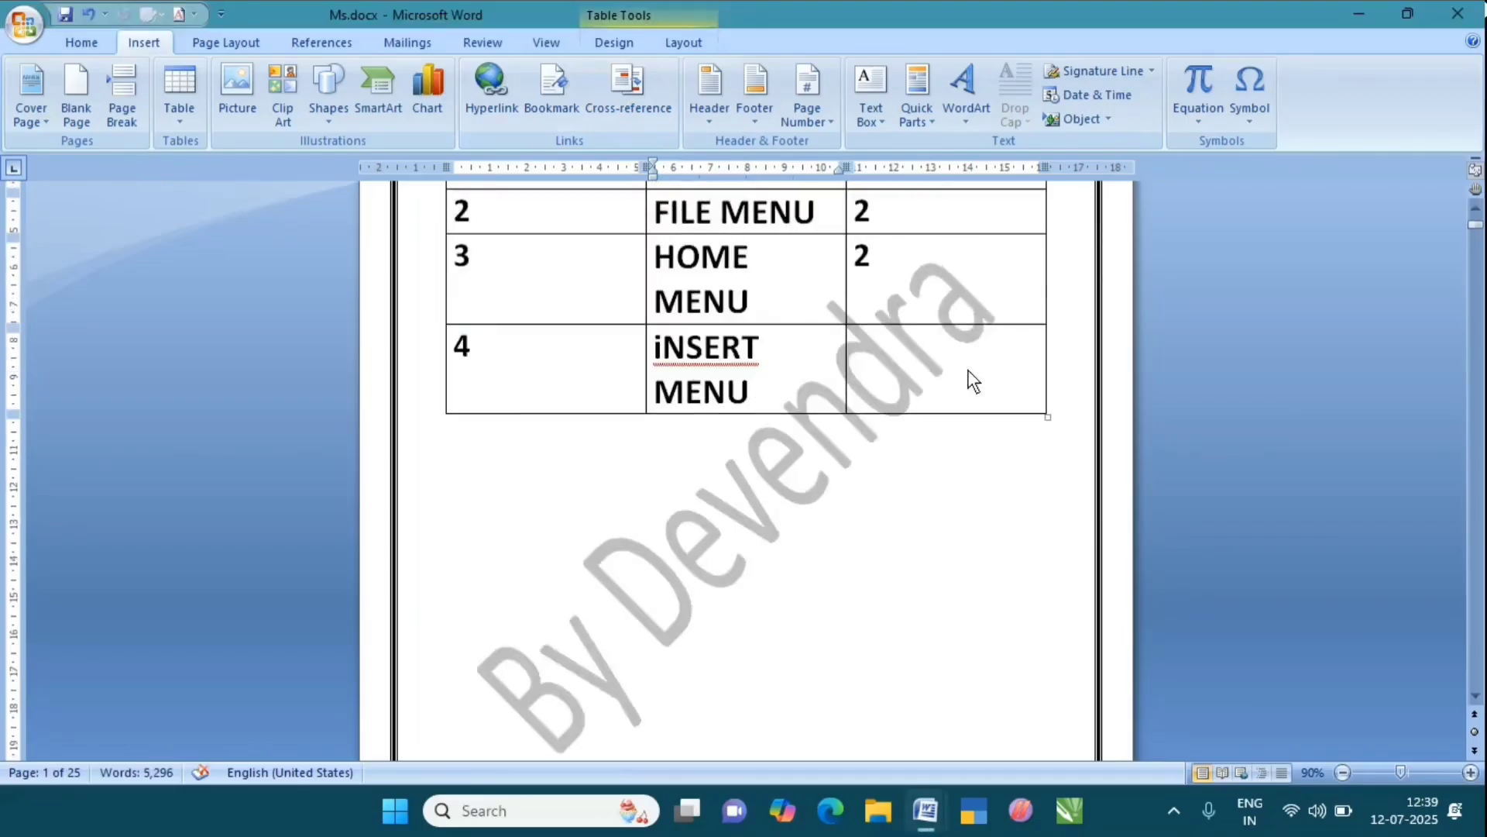
- Insert a hyperlinked page-number cross-reference to the MS Word 2007 heading in row 4's Page No. cell
{"action": "left_click", "coordinate": [949, 375]}
{"action": "left_click", "coordinate": [641, 107]}
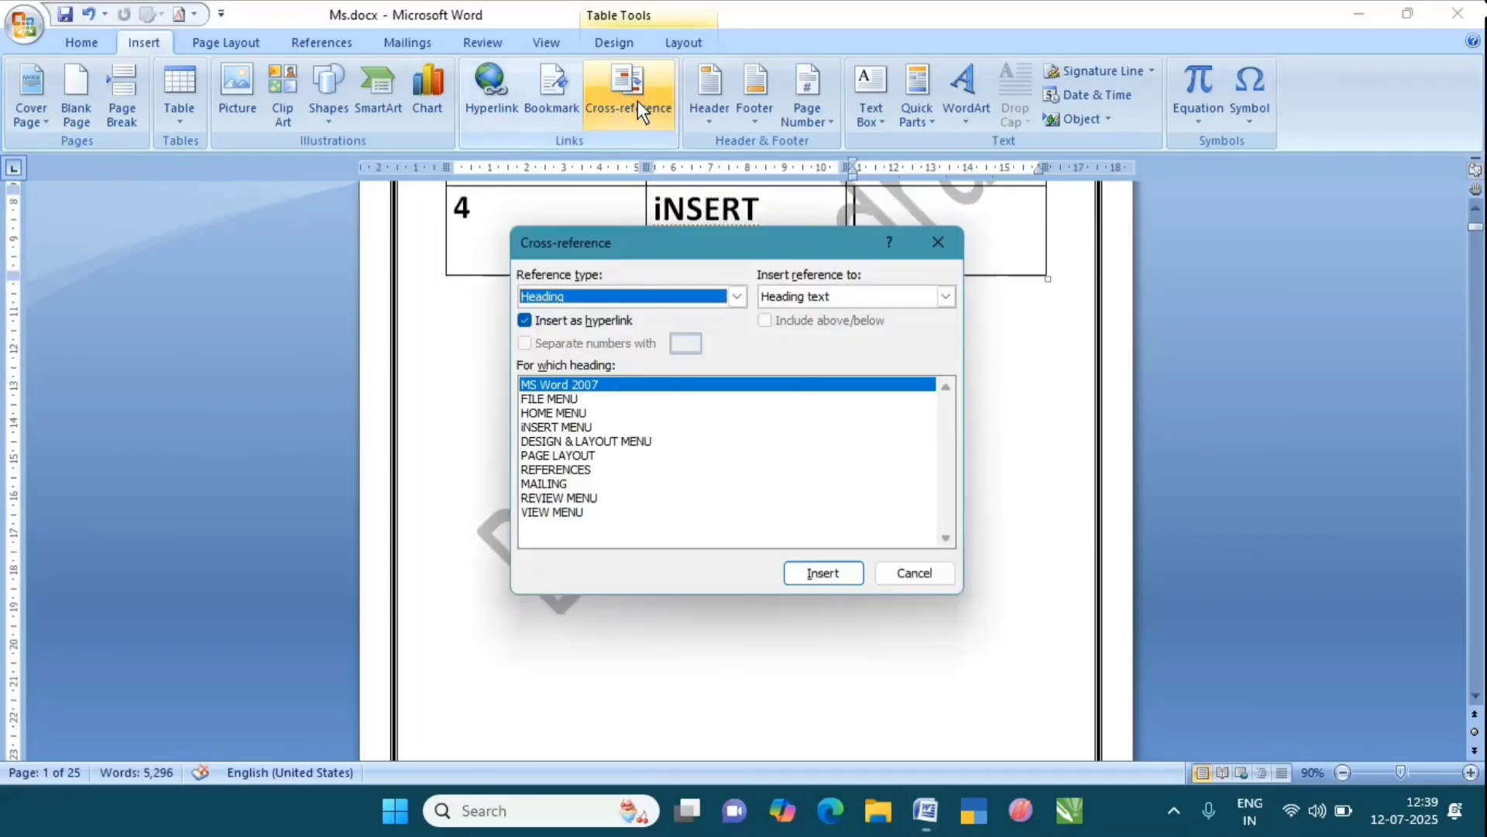
{"action": "left_click", "coordinate": [815, 295]}
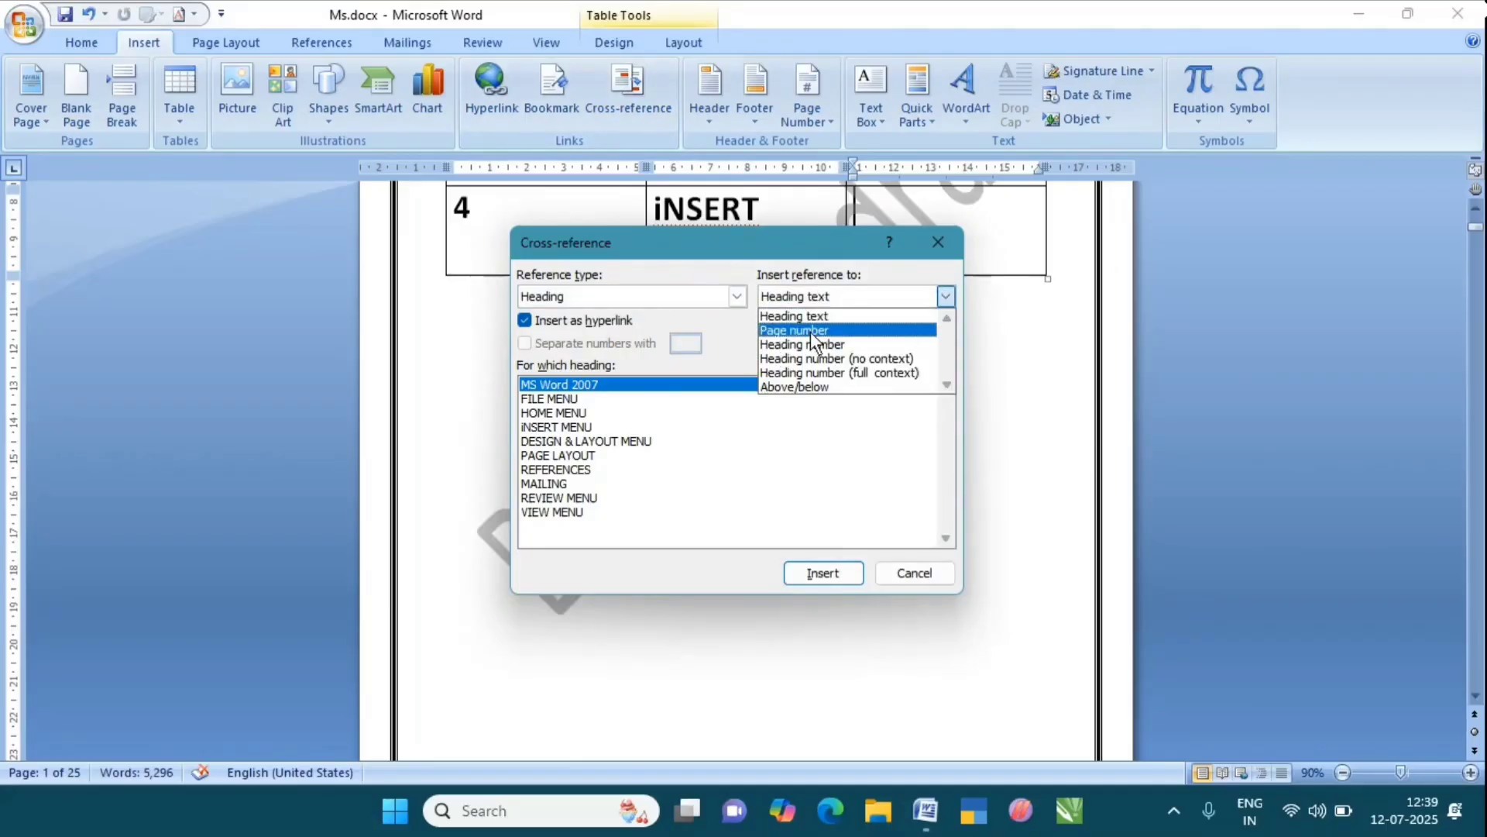
{"action": "left_click", "coordinate": [809, 330]}
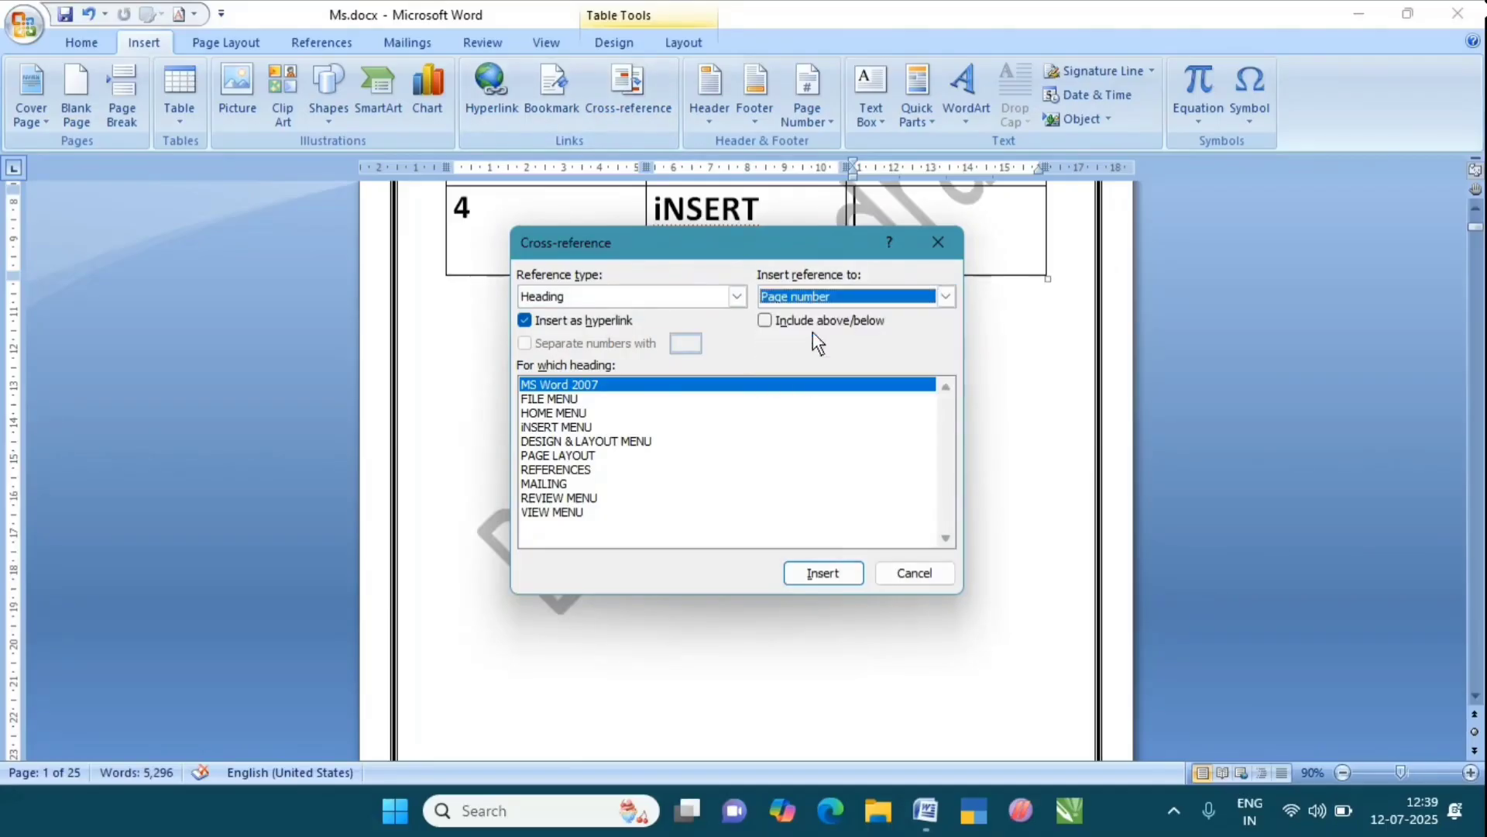
{"action": "left_click", "coordinate": [816, 572]}
{"action": "left_click", "coordinate": [936, 573]}
- Follow the MS Word 2007 link in the Chapter column to test it, and return to the table of content
{"action": "scroll", "coordinate": [938, 570], "scroll_direction": "up", "scroll_amount": 2}
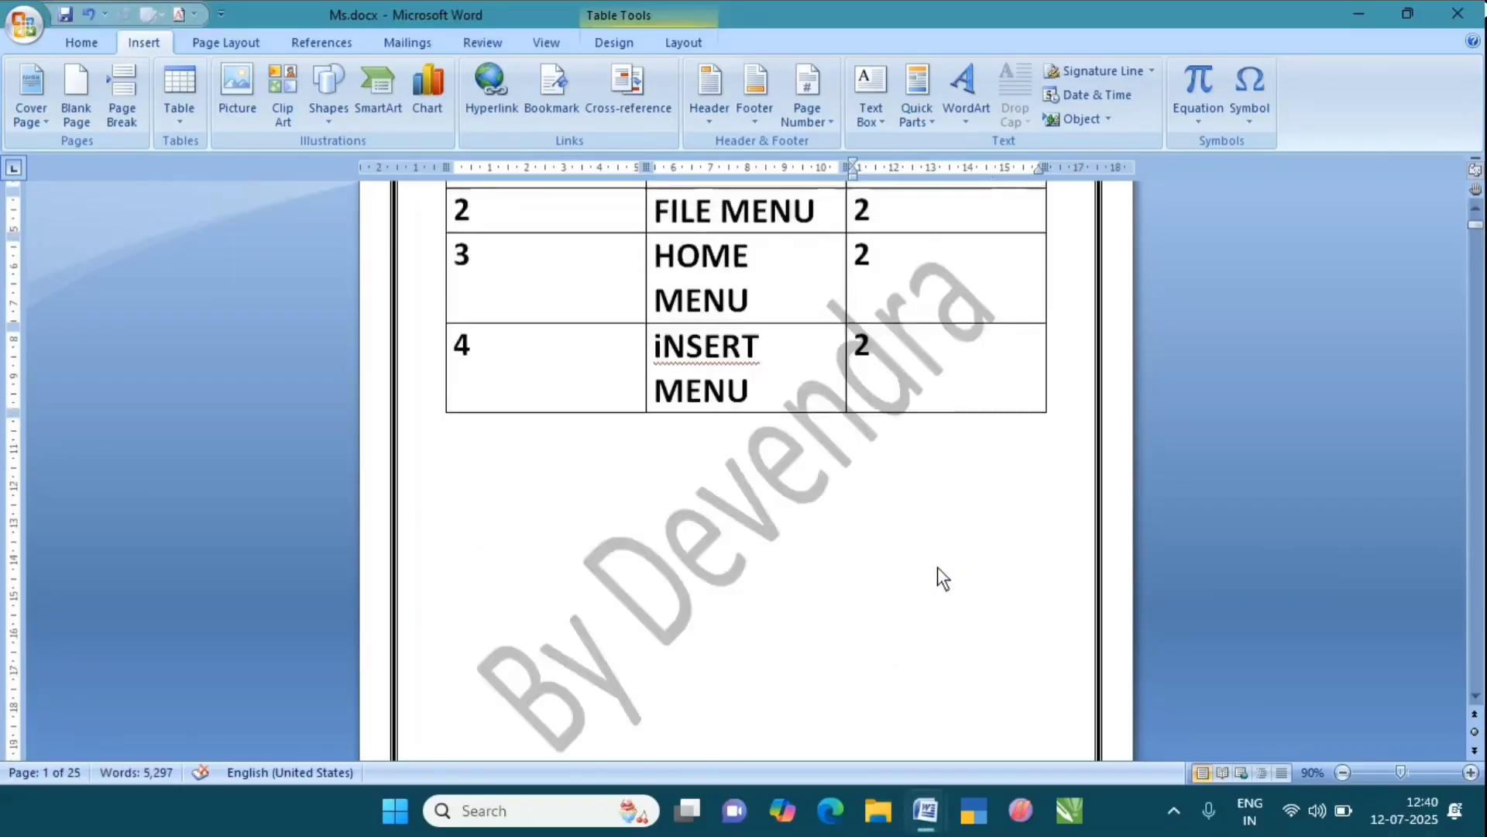
{"action": "scroll", "coordinate": [937, 565], "scroll_direction": "up", "scroll_amount": 2}
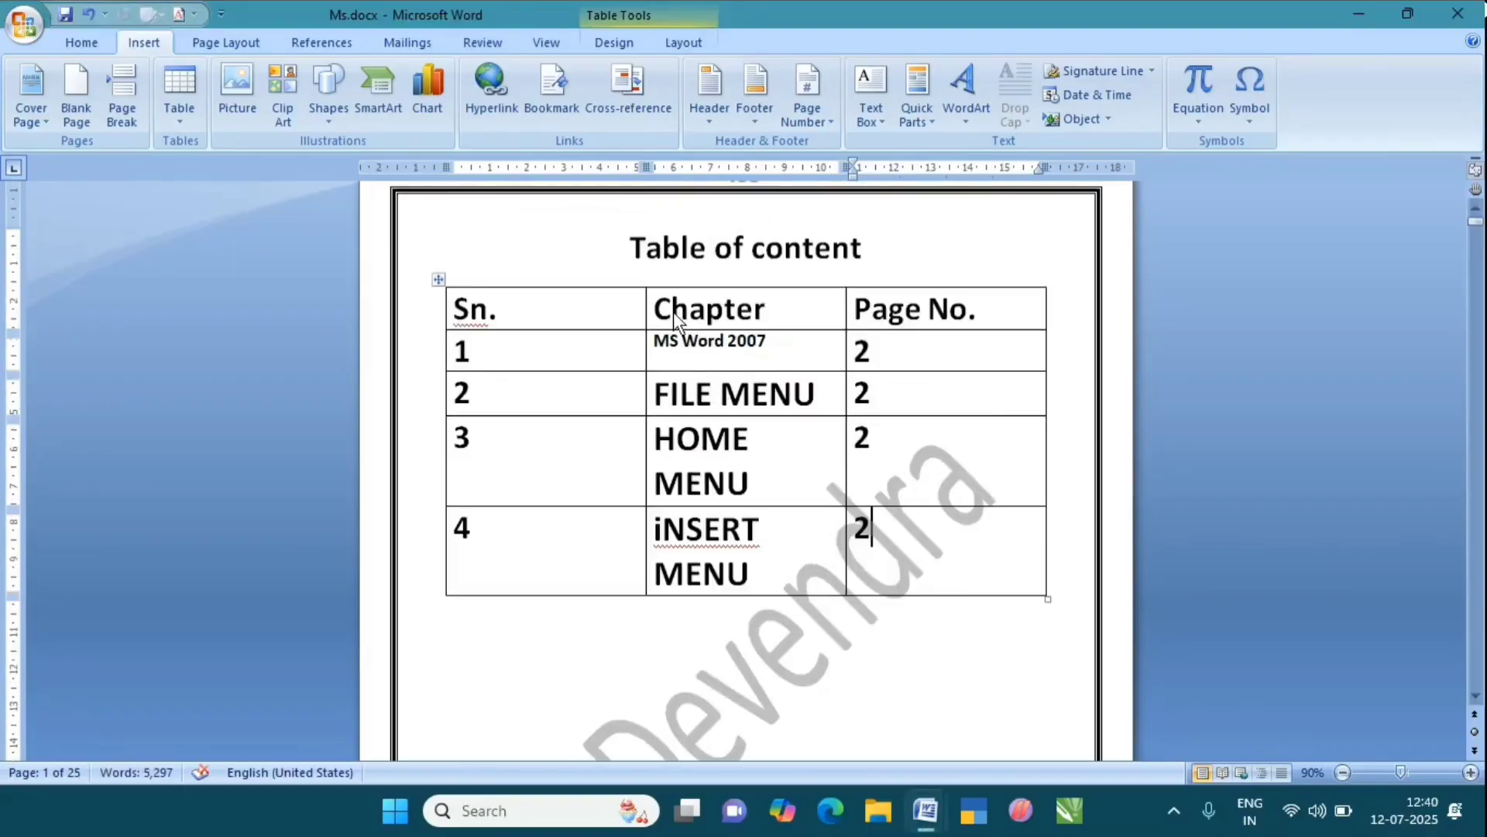
{"action": "left_click", "coordinate": [609, 641]}
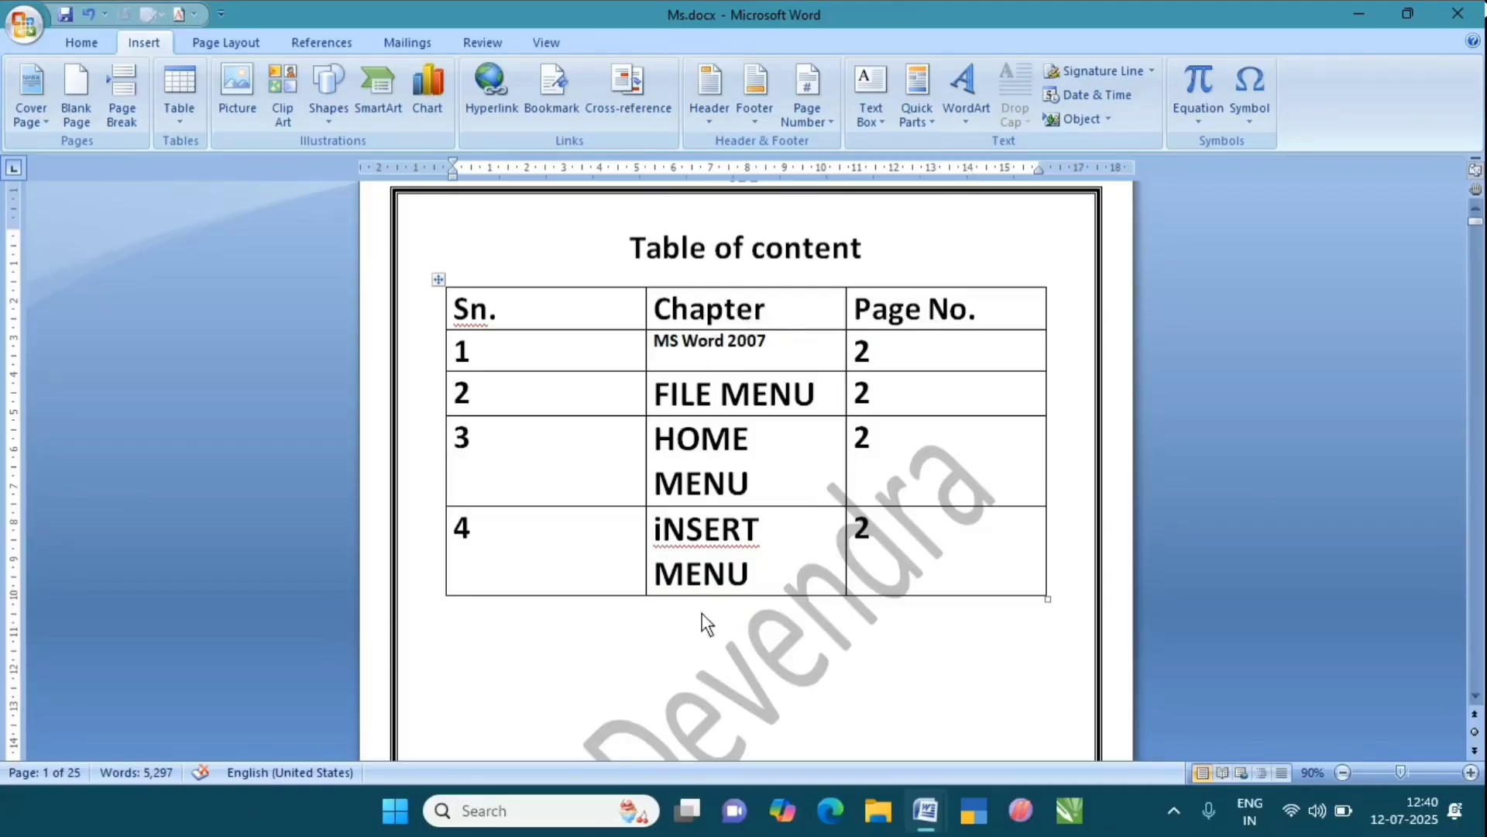
{"action": "scroll", "coordinate": [690, 604], "scroll_direction": "up", "scroll_amount": 1}
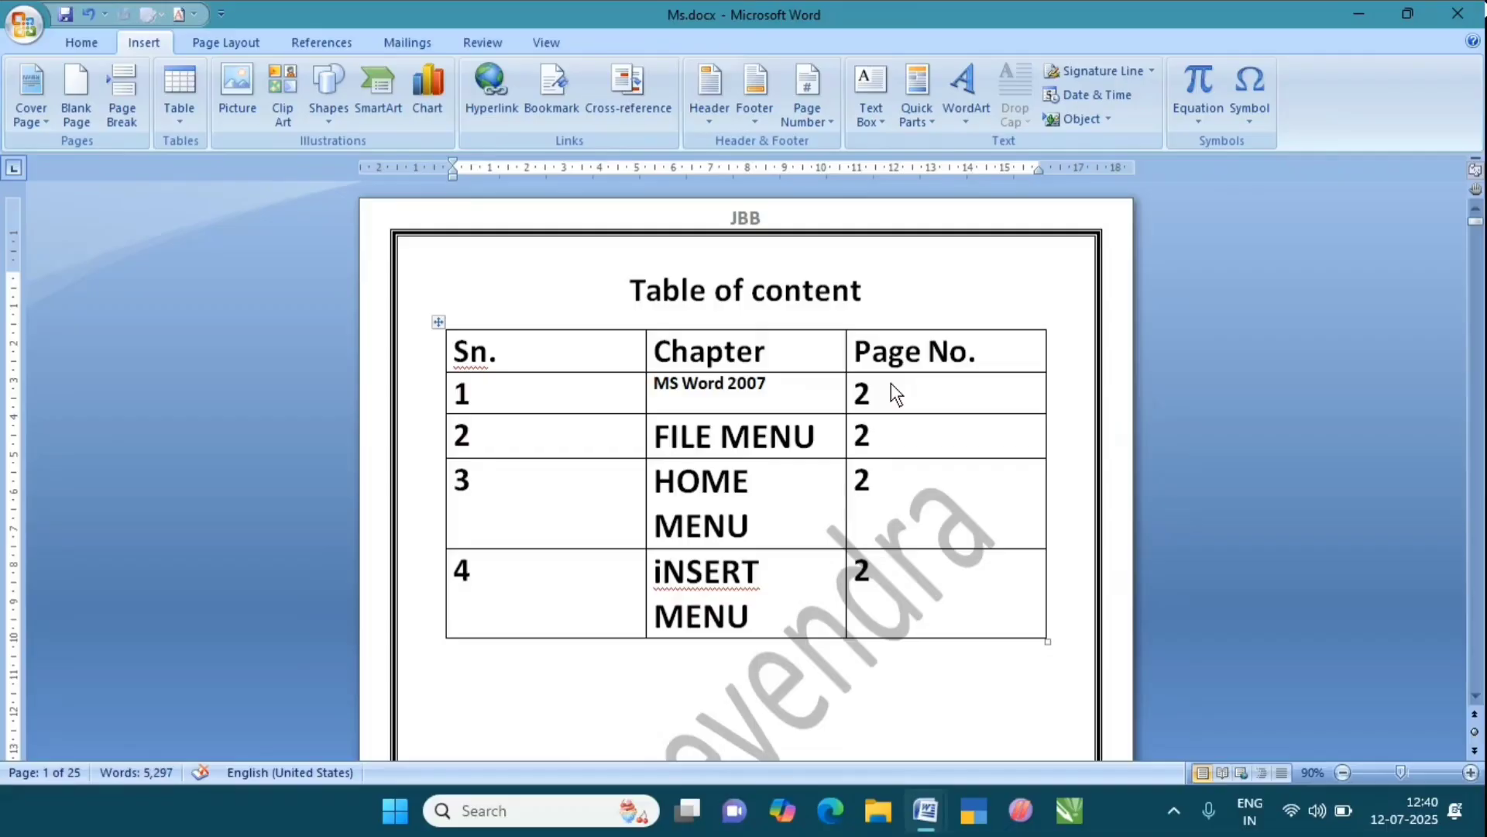
{"action": "left_click", "coordinate": [705, 391], "text": "ctrl"}
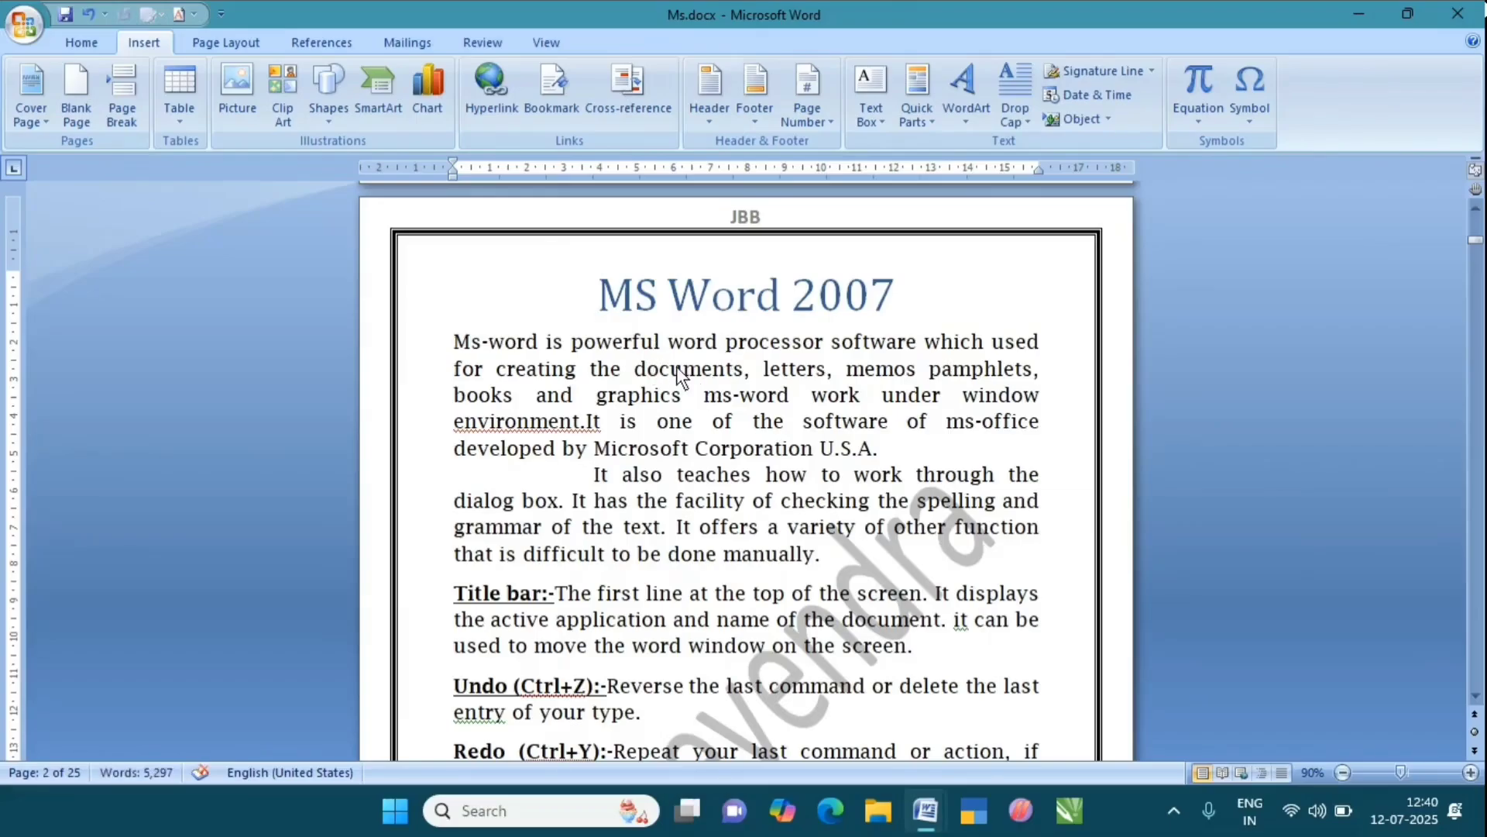
{"action": "scroll", "coordinate": [678, 376], "scroll_direction": "up", "scroll_amount": 8}
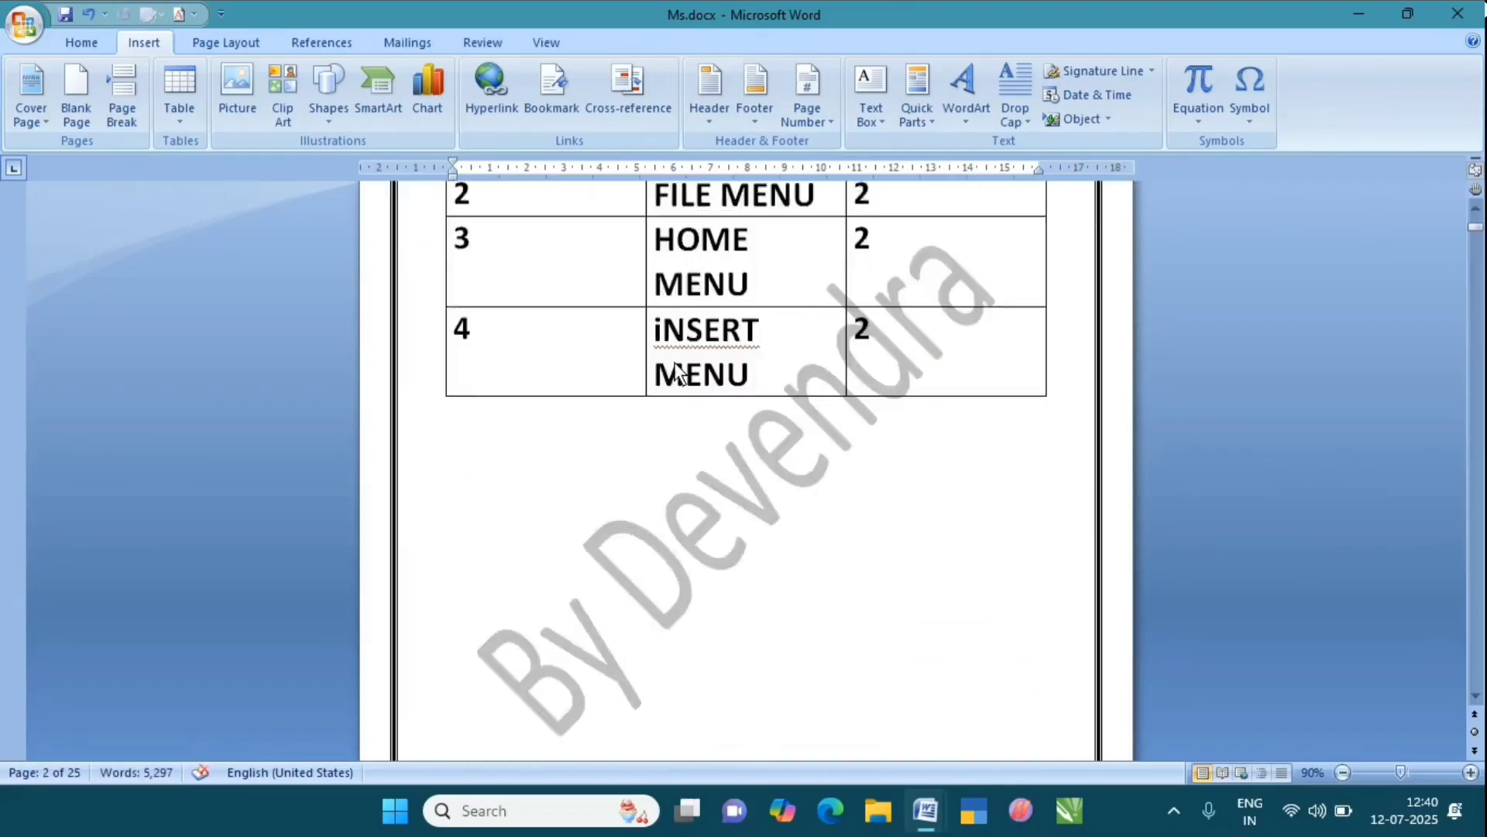
{"action": "scroll", "coordinate": [676, 370], "scroll_direction": "up", "scroll_amount": 4}
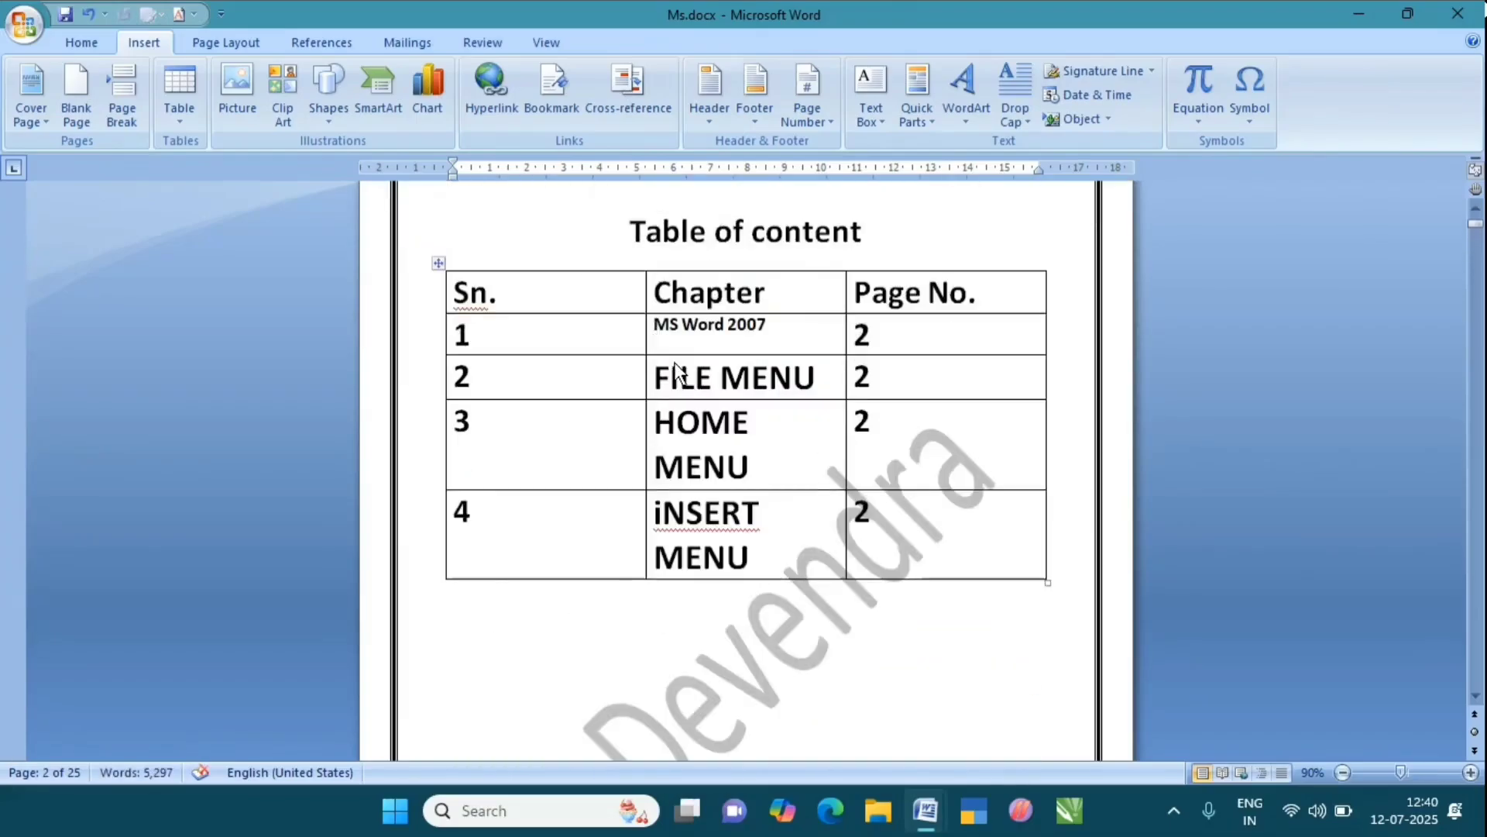
- Follow the iNSERT MENU link in row 4 to test it, and return to the start of the document
{"action": "left_click", "coordinate": [699, 517], "text": "ctrl"}
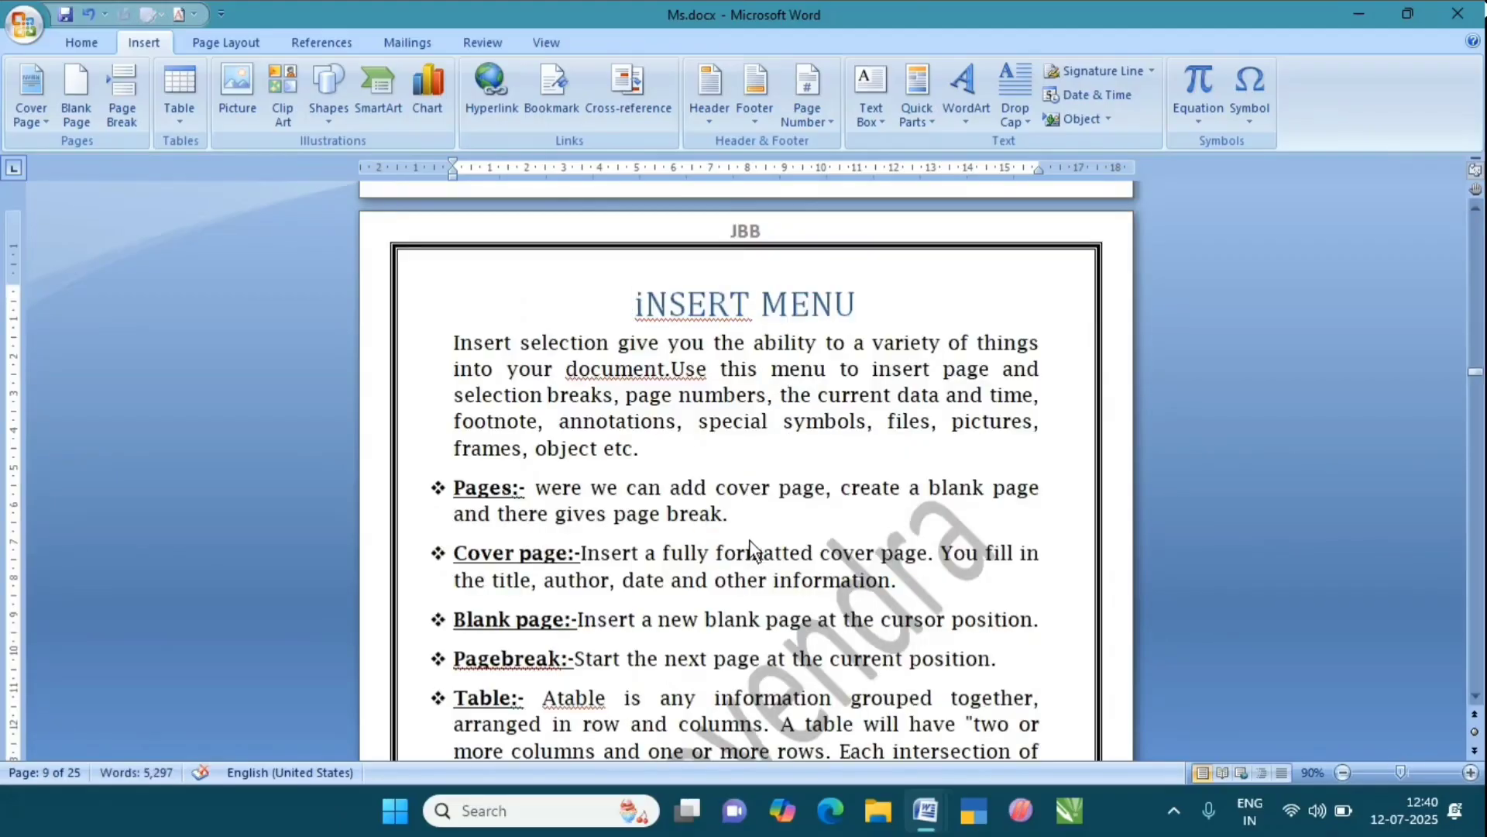
{"action": "scroll", "coordinate": [750, 539], "scroll_direction": "up", "scroll_amount": 8}
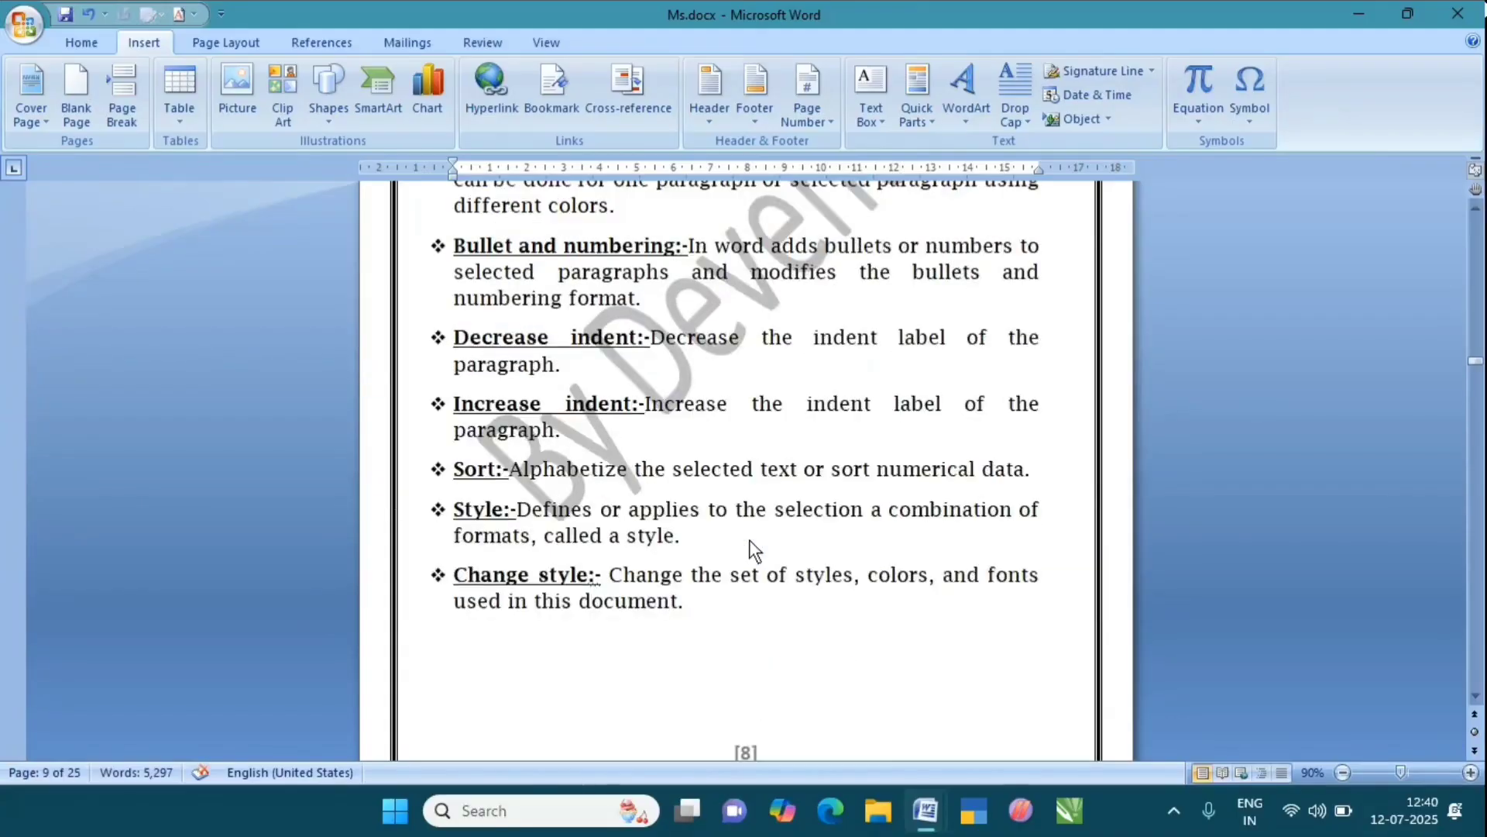
{"action": "key", "text": "ctrl+Home"}
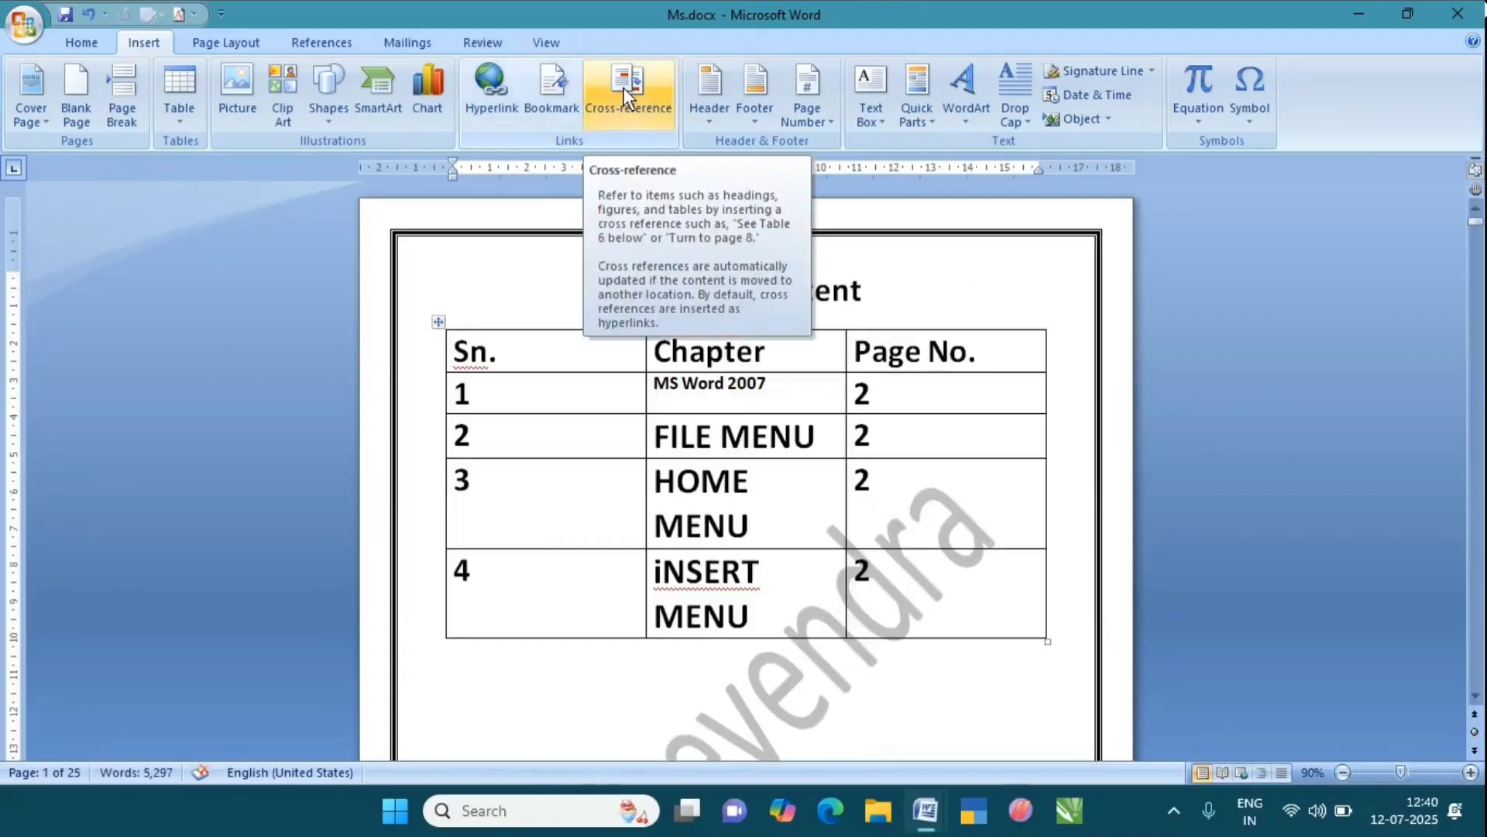